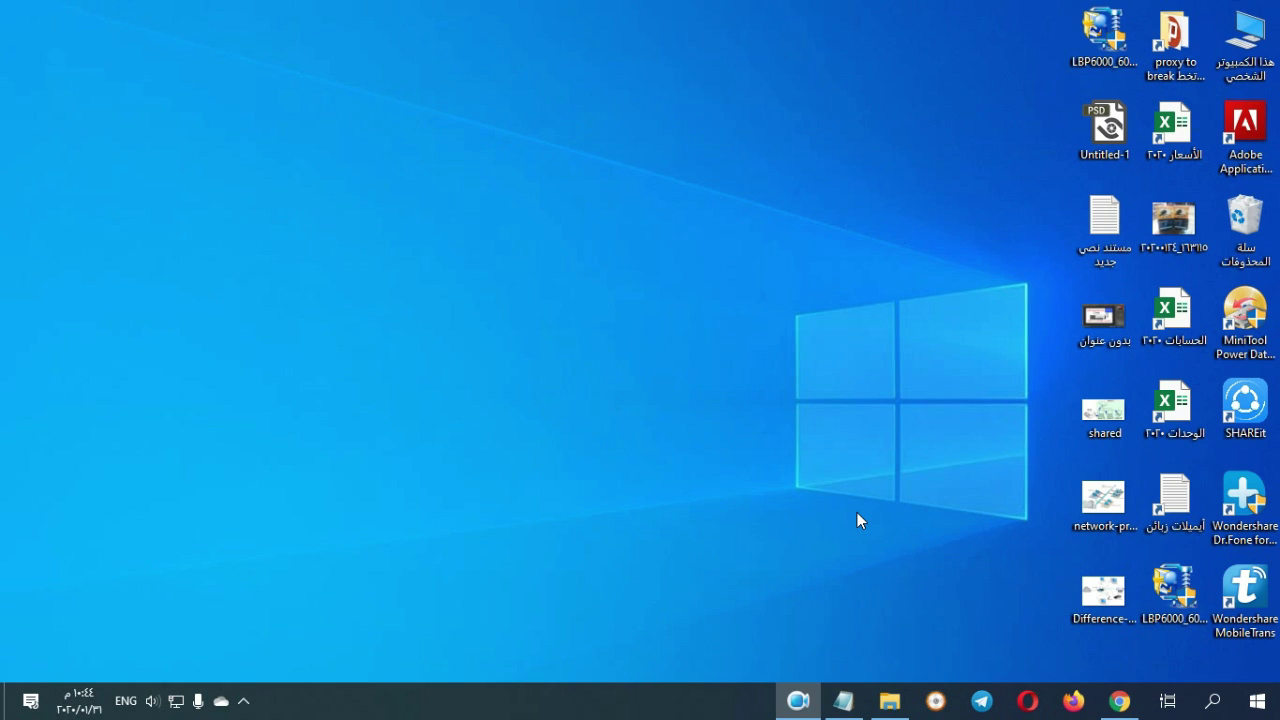
- Open the "shared" diagram from the desktop, examine the server PC printer-sharing layout at 200% zoom, and close it
double_click(1104, 410)
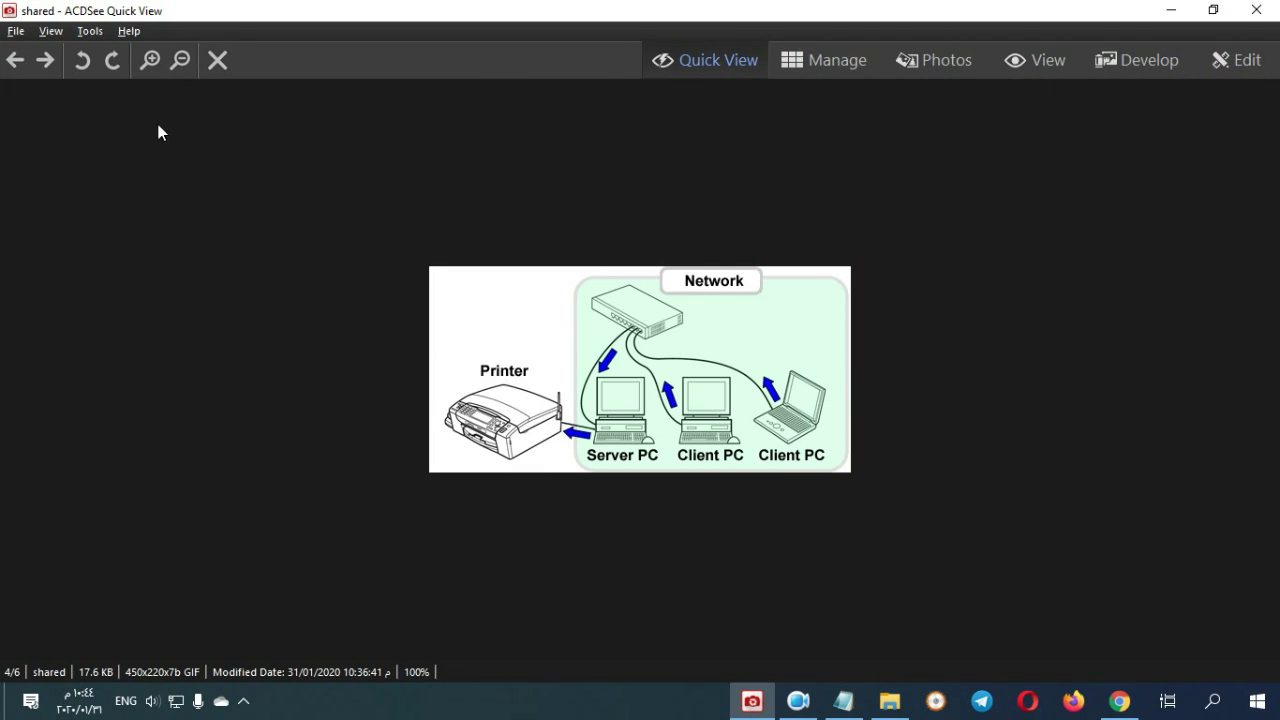
click(150, 60)
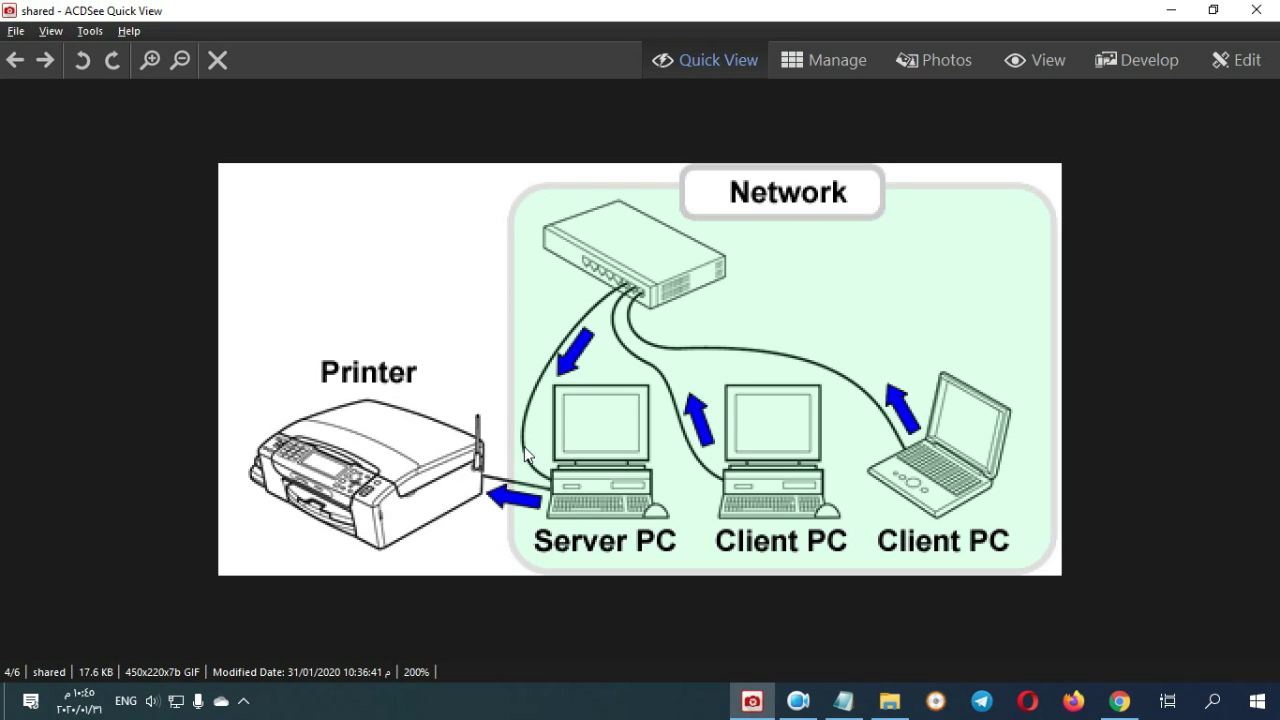
click(1254, 12)
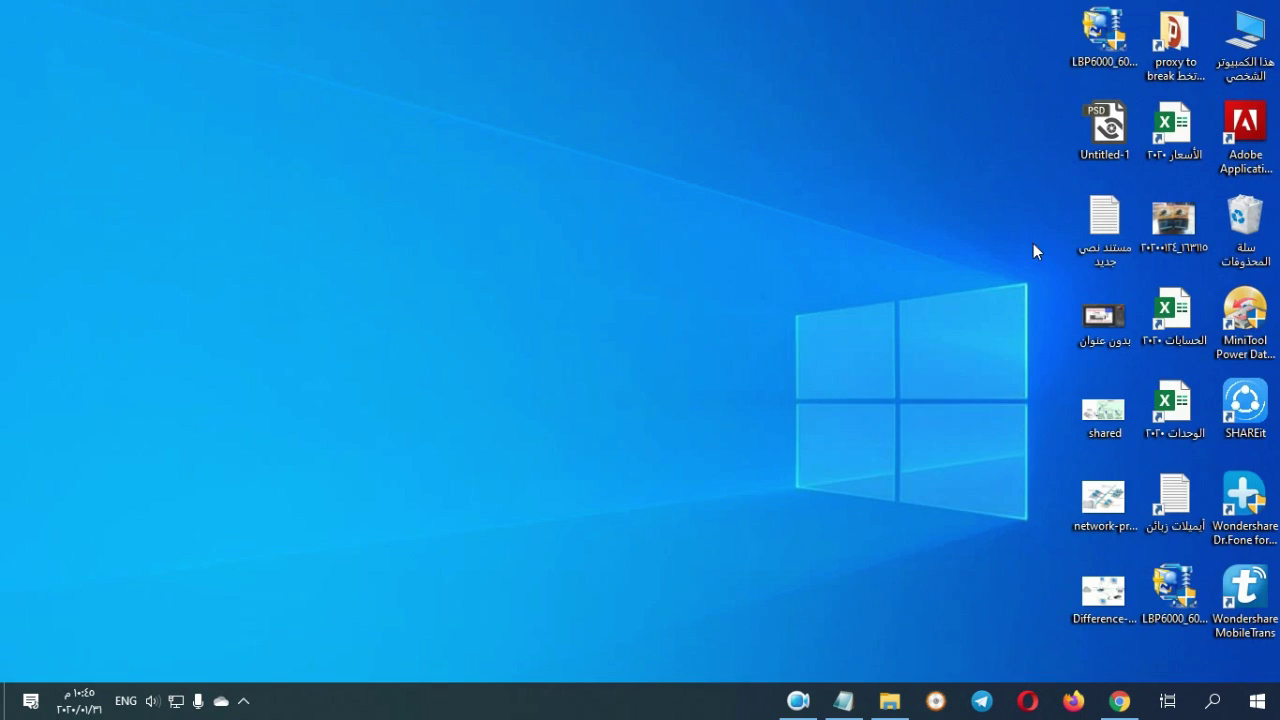
- Open the "network-printing" diagram from the desktop, examine the Ethernet printing layout at 200% zoom, and close it
double_click(1103, 497)
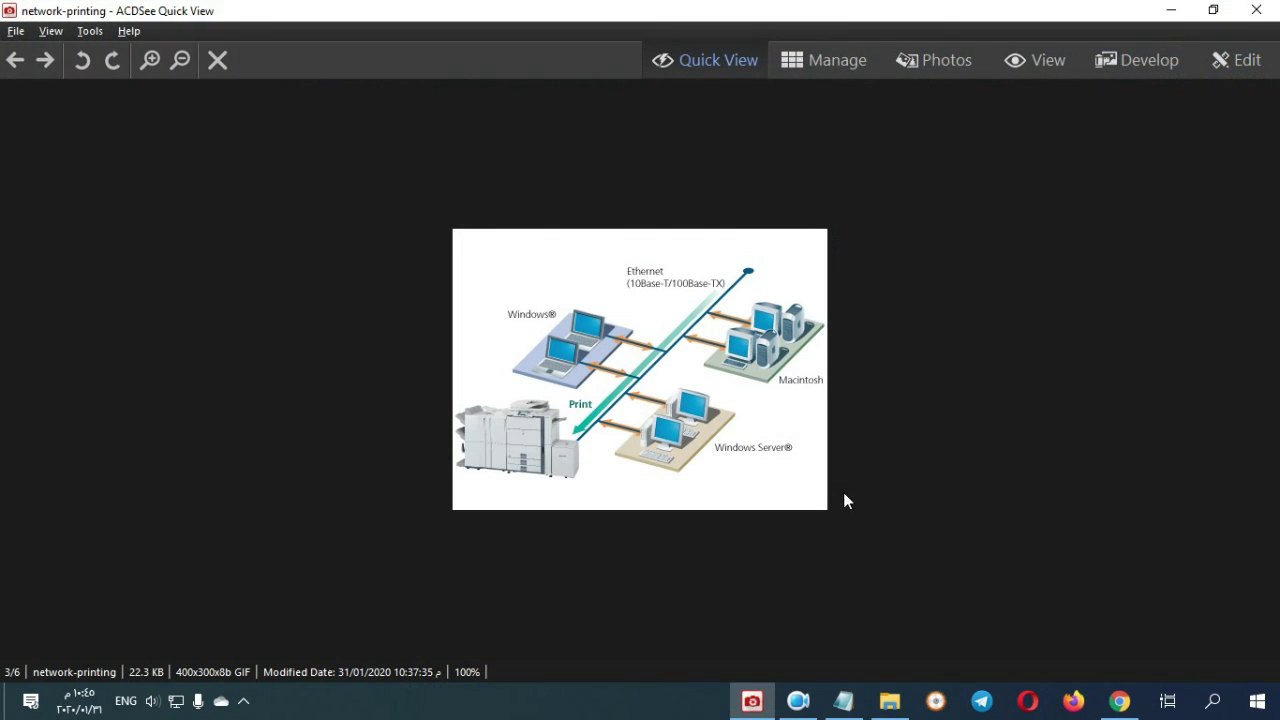
click(150, 60)
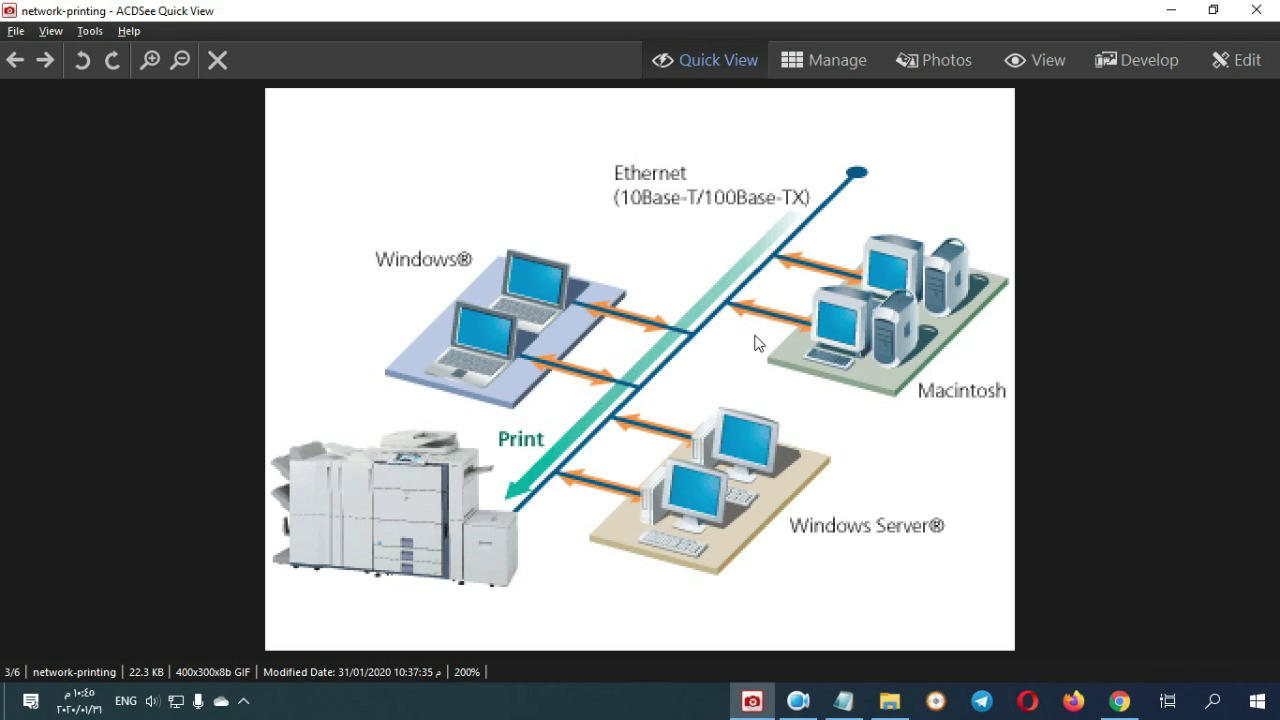
click(1256, 10)
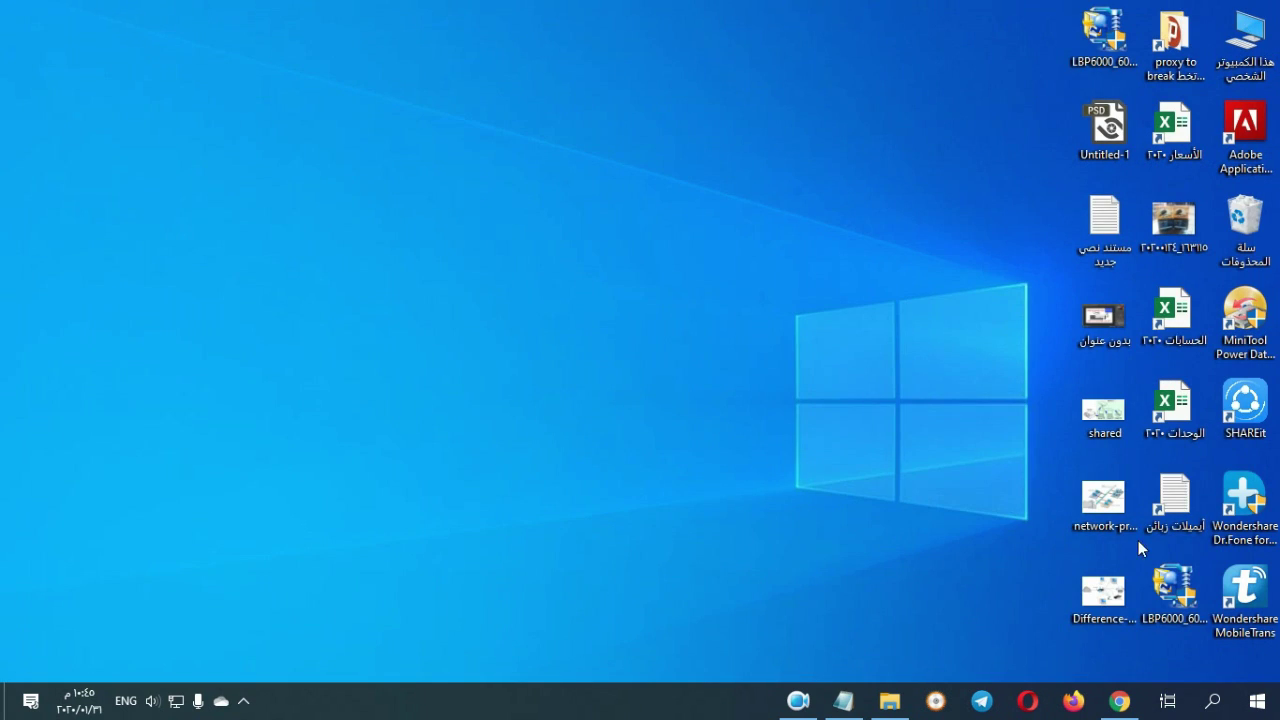
- View the "Difference-Between-Network-and-Networking_Figure-1" image to examine the IP addresses of the networked devices, and close it
double_click(1105, 595)
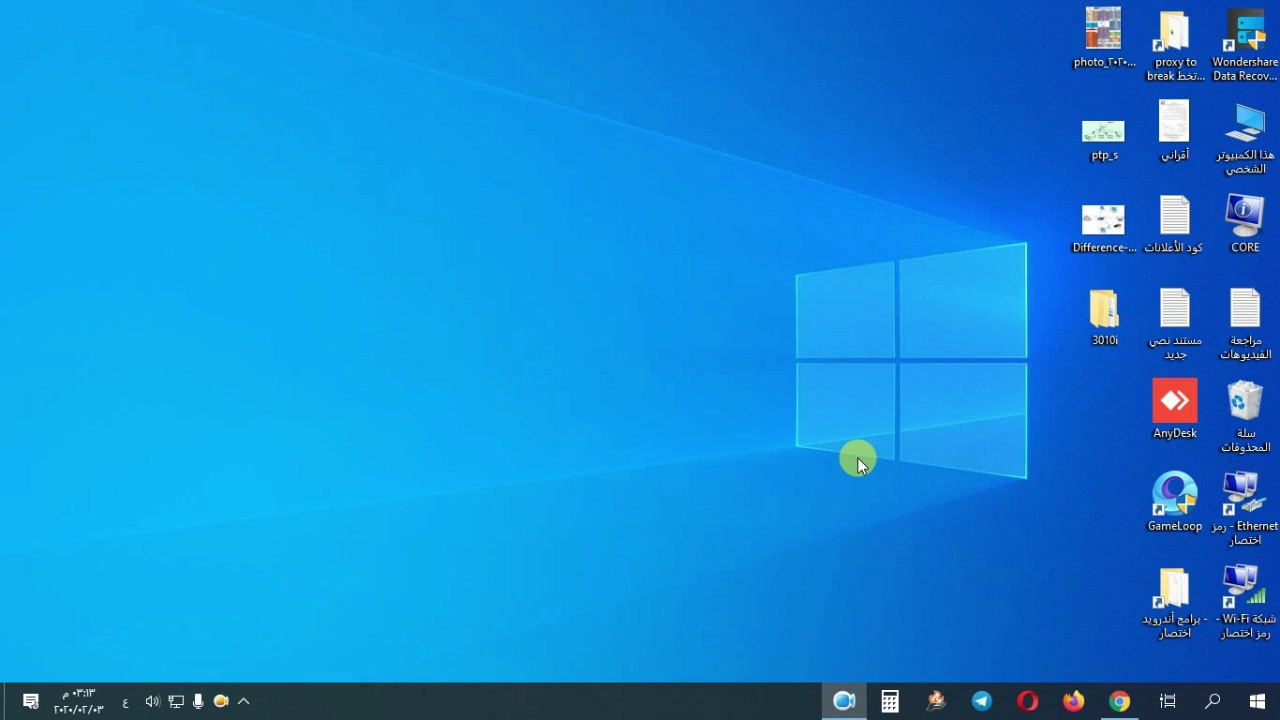
click(1113, 228)
double_click(1113, 228)
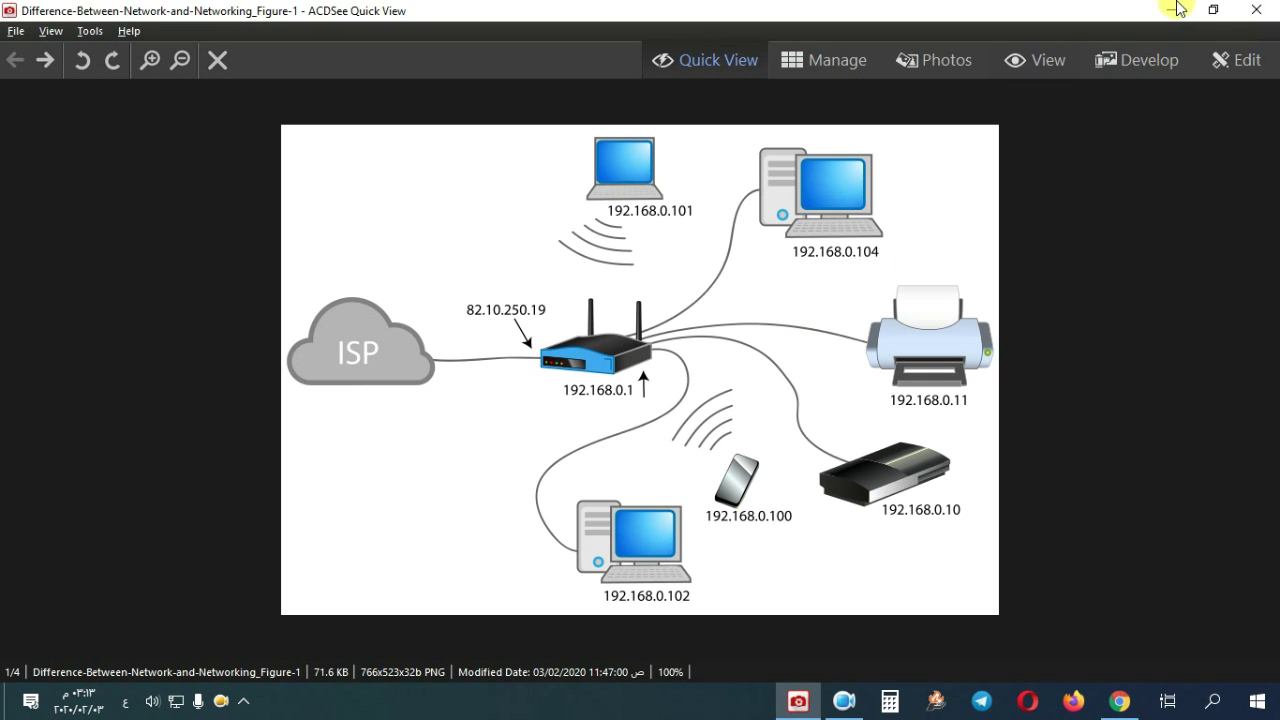
click(1256, 14)
- Open the "ptp_s" diagram, examine how the printer connects directly to the network at 200% zoom, and close it
double_click(1103, 129)
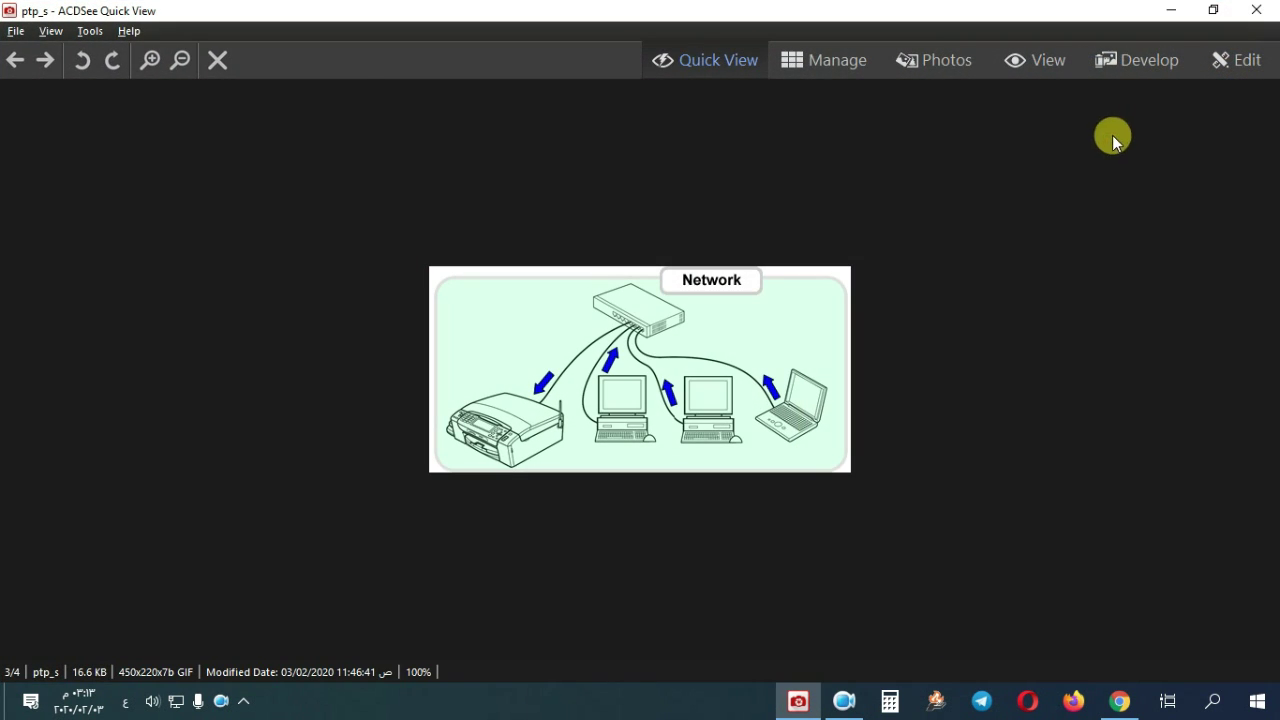
click(149, 61)
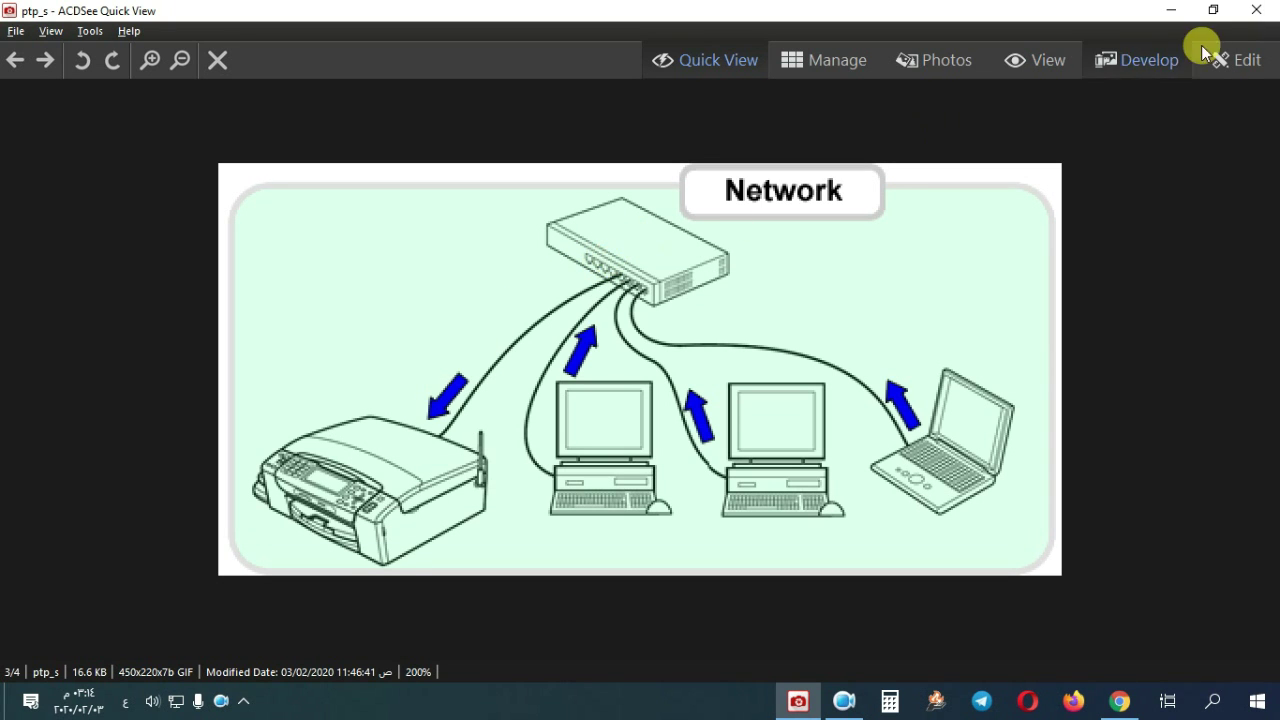
click(1256, 10)
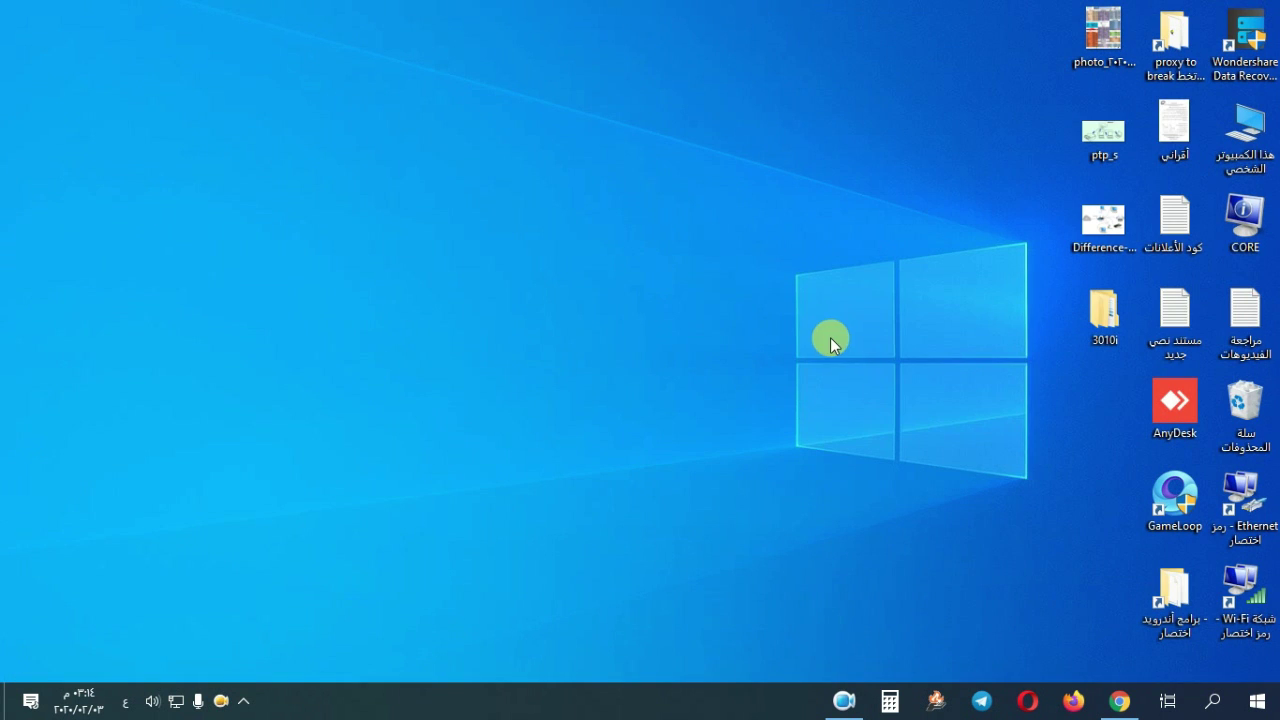
- Open the Devices and Printers view of the Control Panel, starting from This PC
double_click(1265, 158)
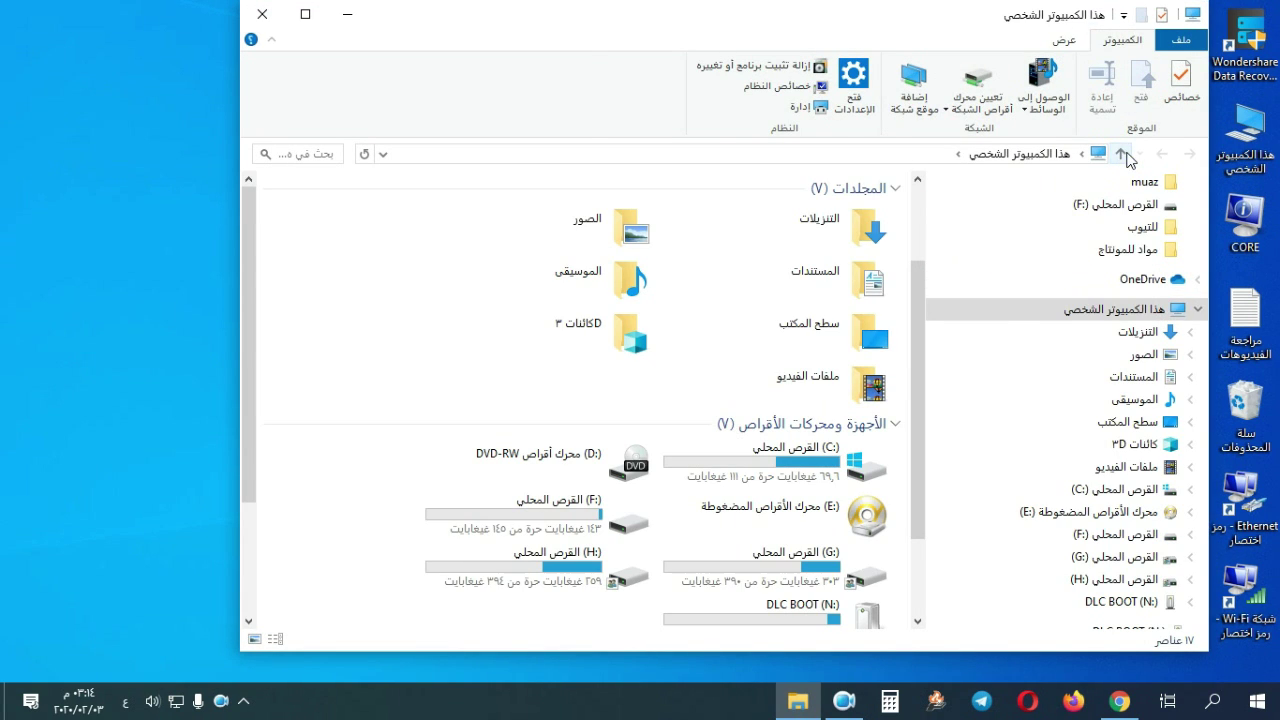
click(1123, 155)
click(810, 372)
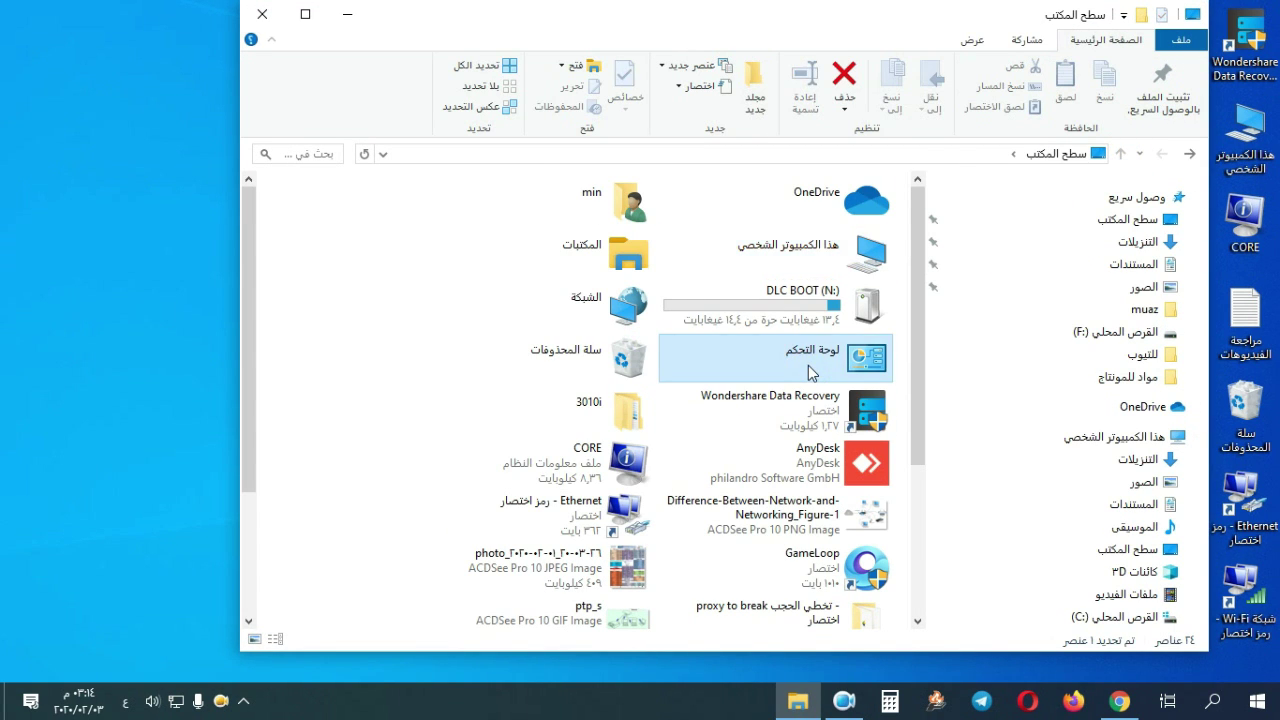
double_click(808, 368)
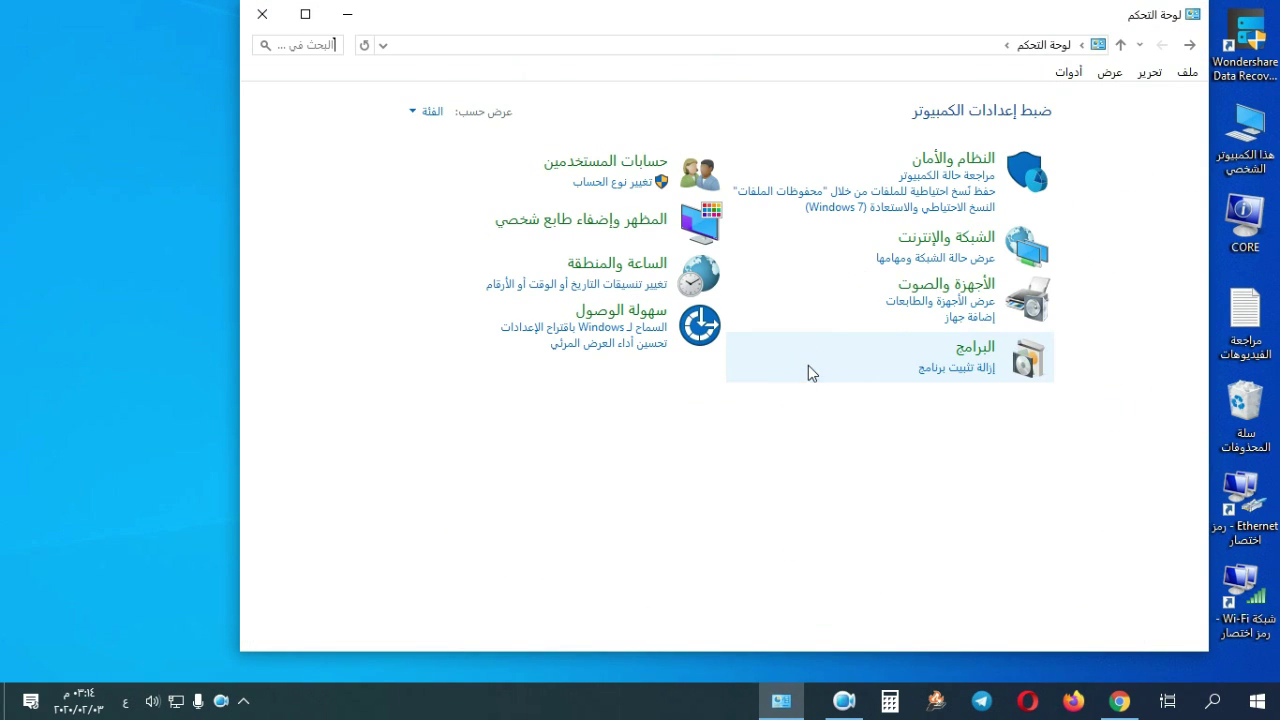
click(958, 303)
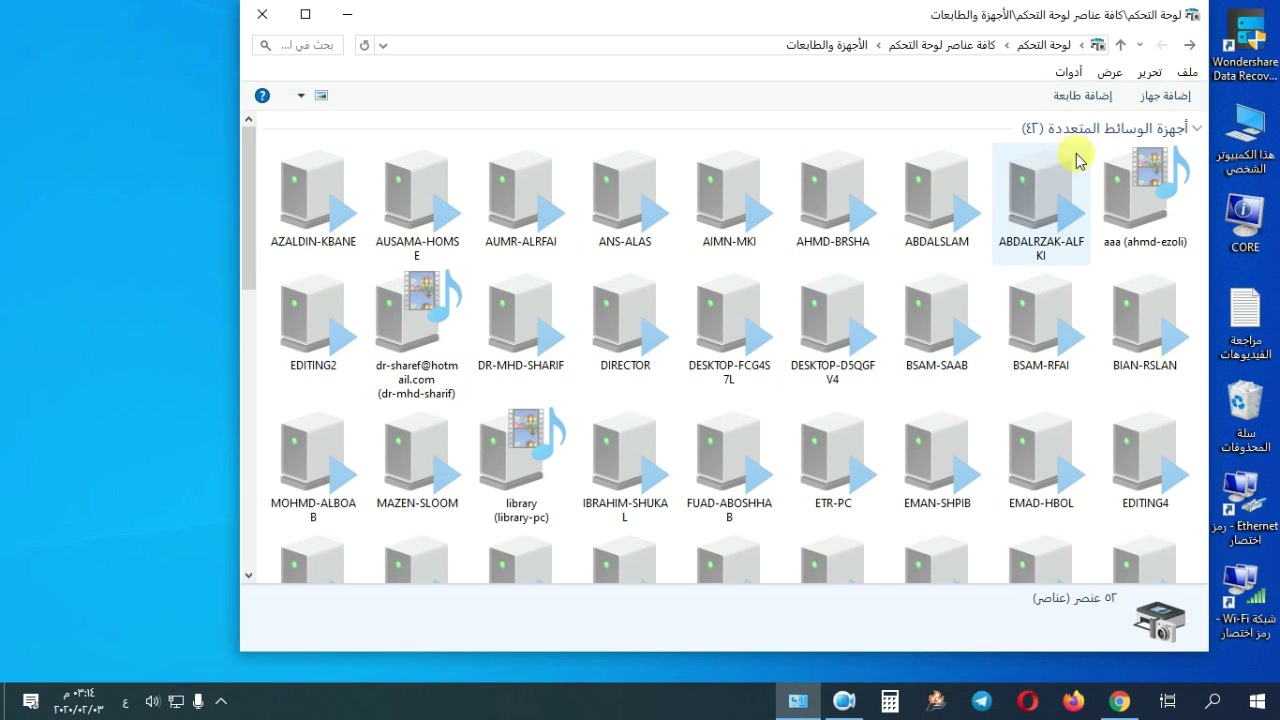
- Start adding a printer that is not listed, choosing to add it by TCP/IP address or hostname
click(1090, 97)
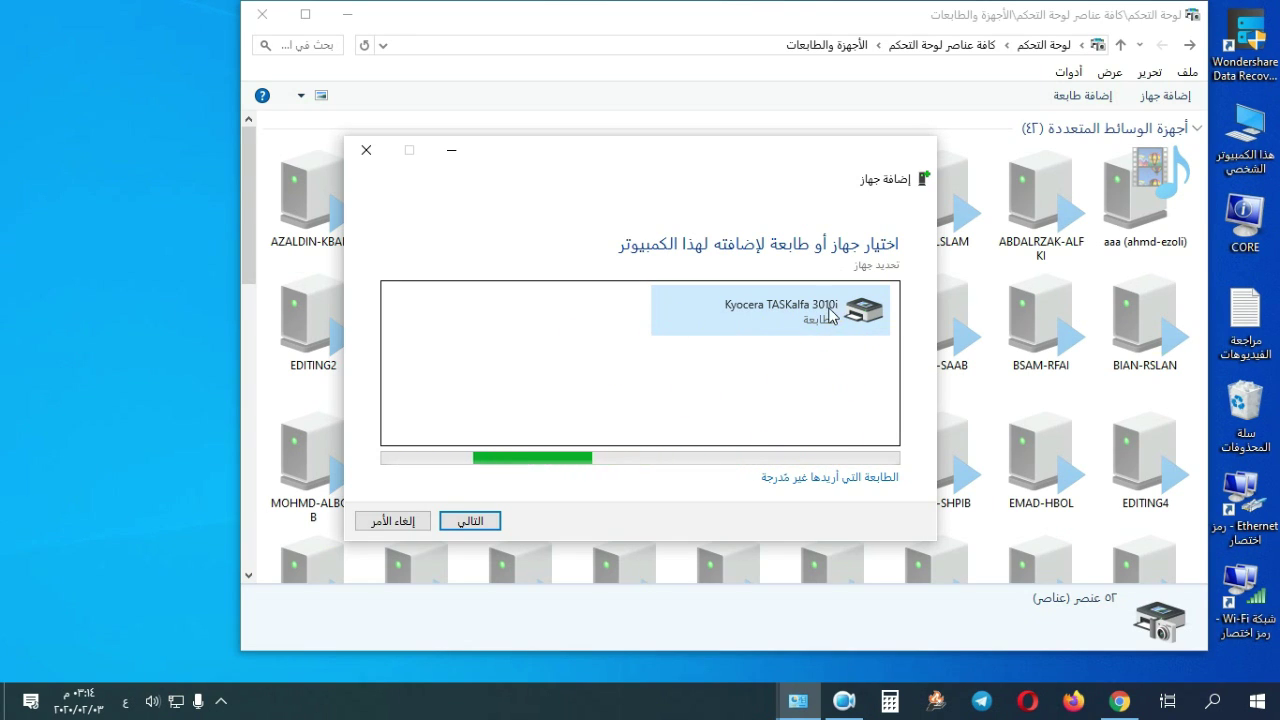
click(862, 486)
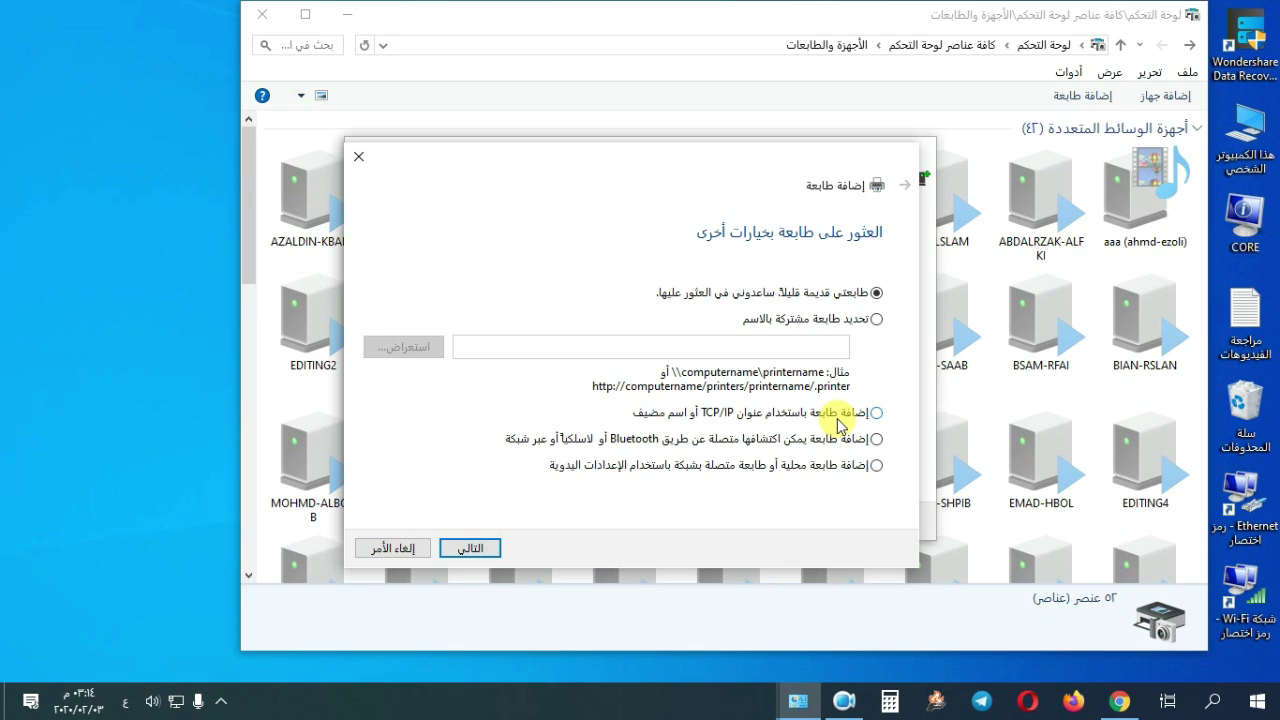
click(832, 420)
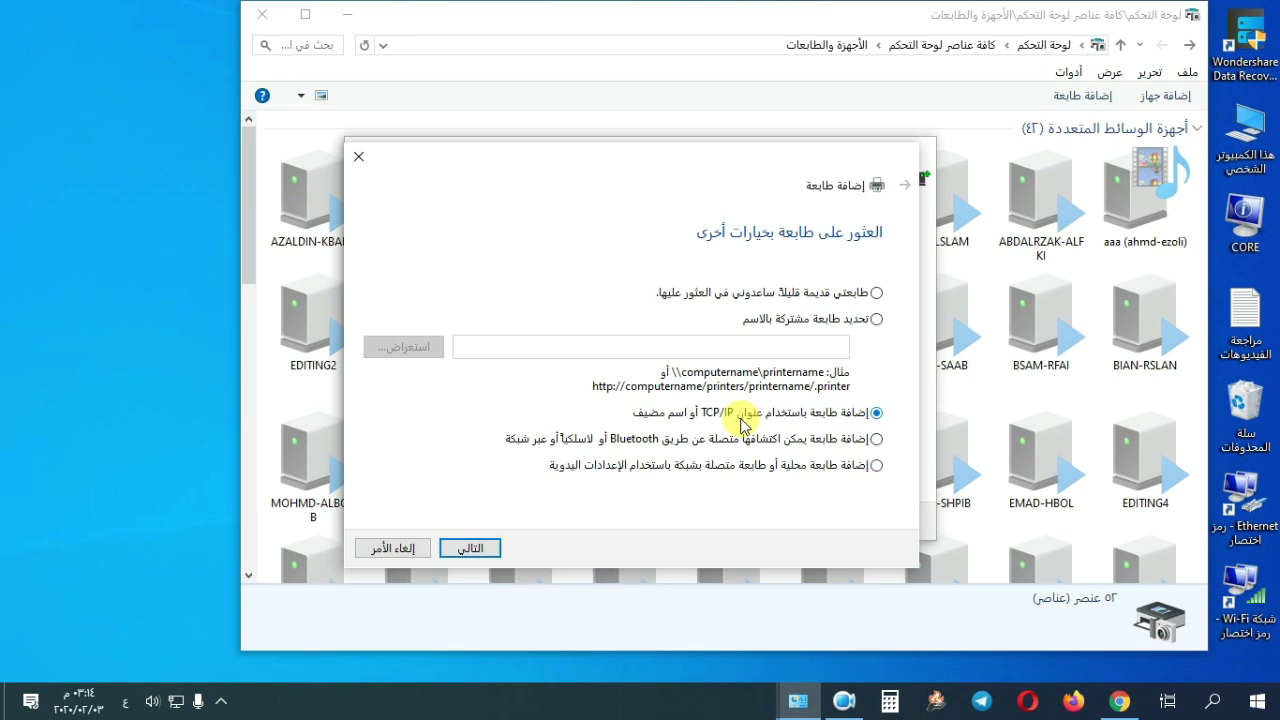
click(471, 549)
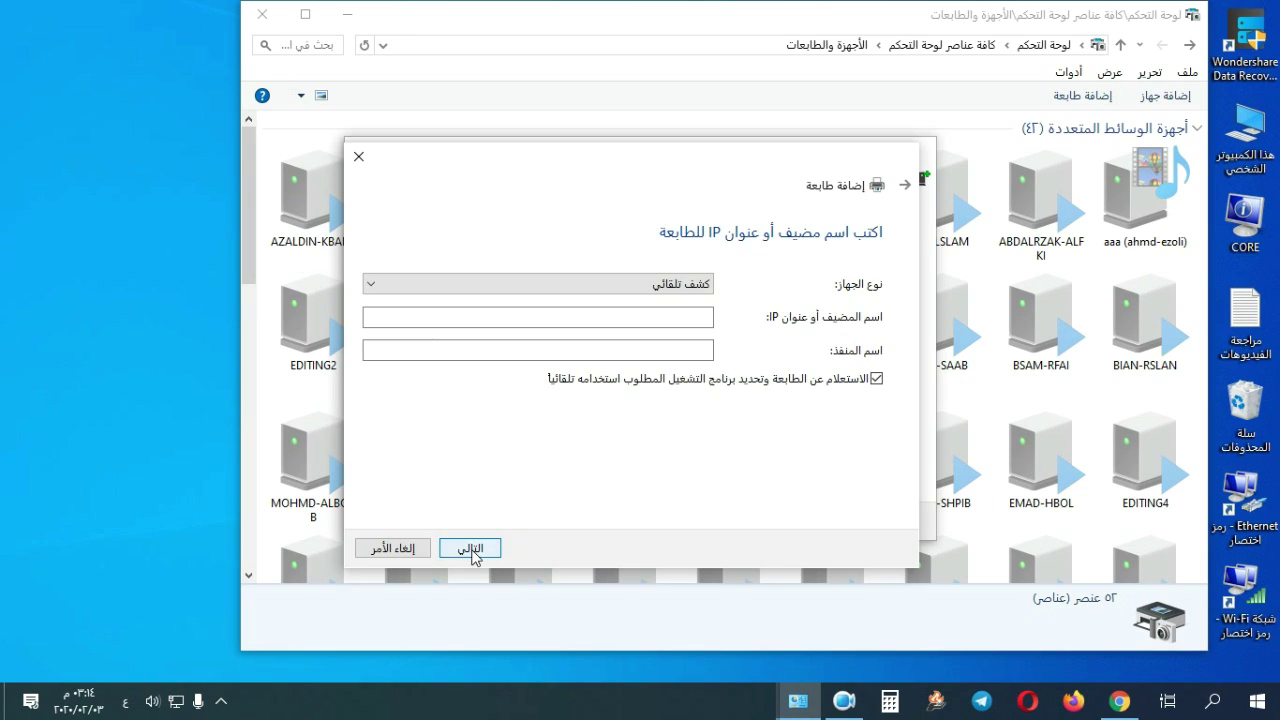
- Set the printer's hostname or IP address to 192.168.1.4 and continue to the driver selection
click(620, 315)
text(192)
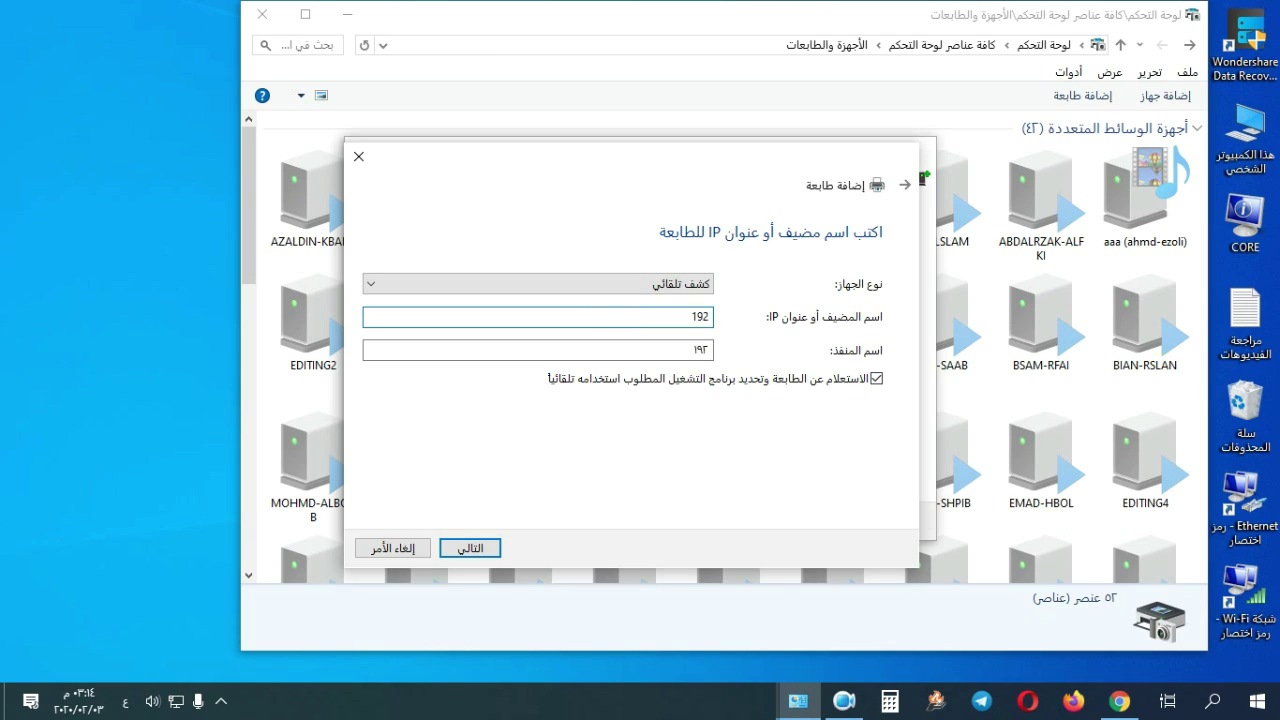
text(.168.1.4)
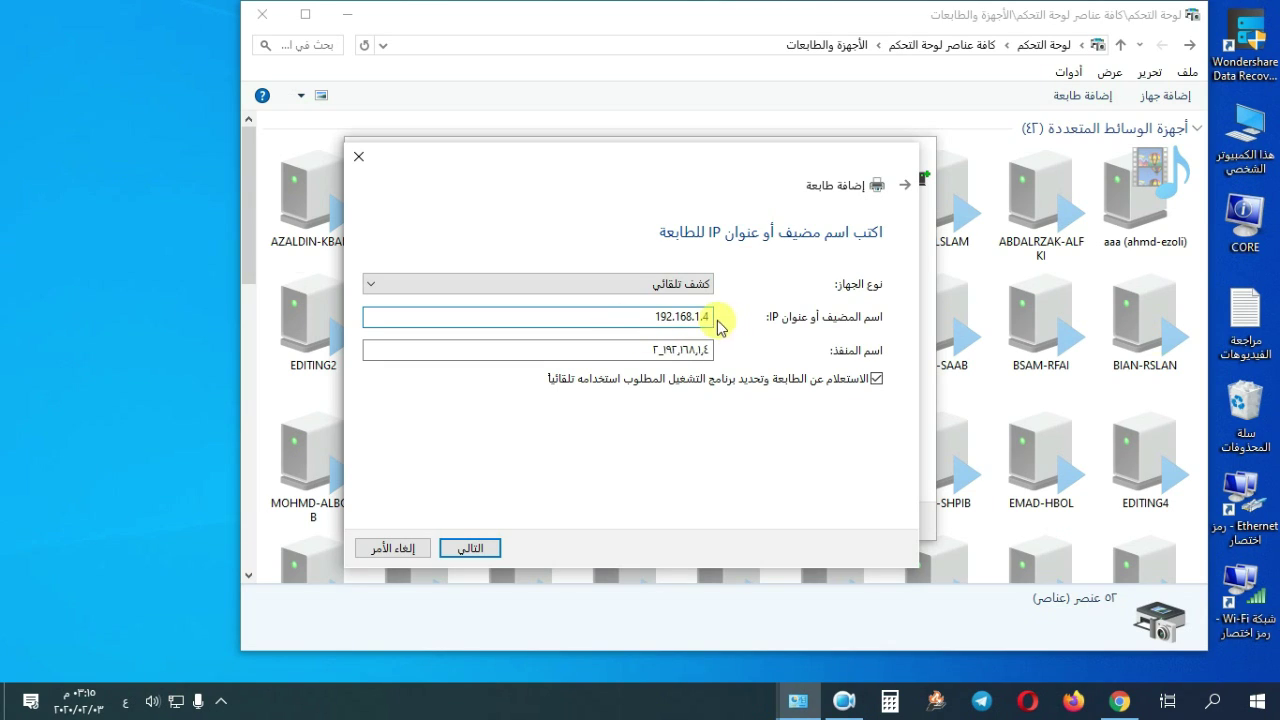
click(471, 551)
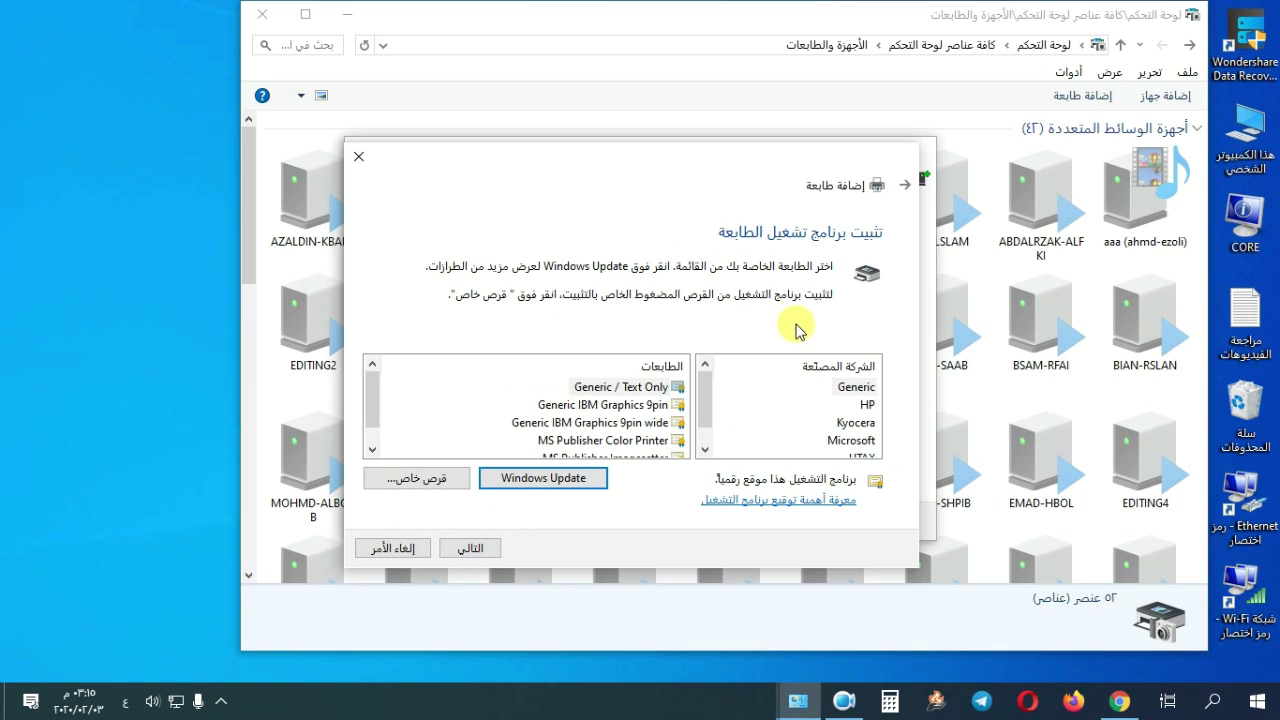
- Load the printer driver from disk using OEMSETUP in the desktop's 3010i folder, under KXDriver, 64bit, XP and newer
click(416, 478)
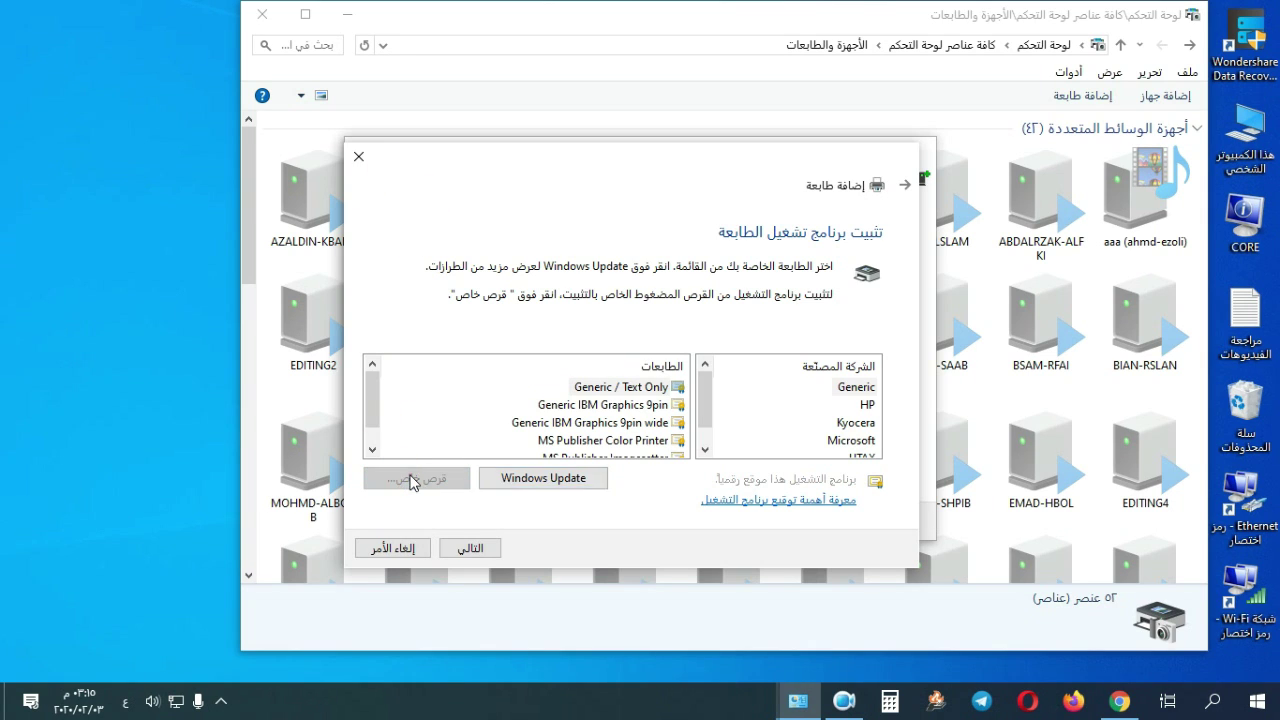
click(920, 451)
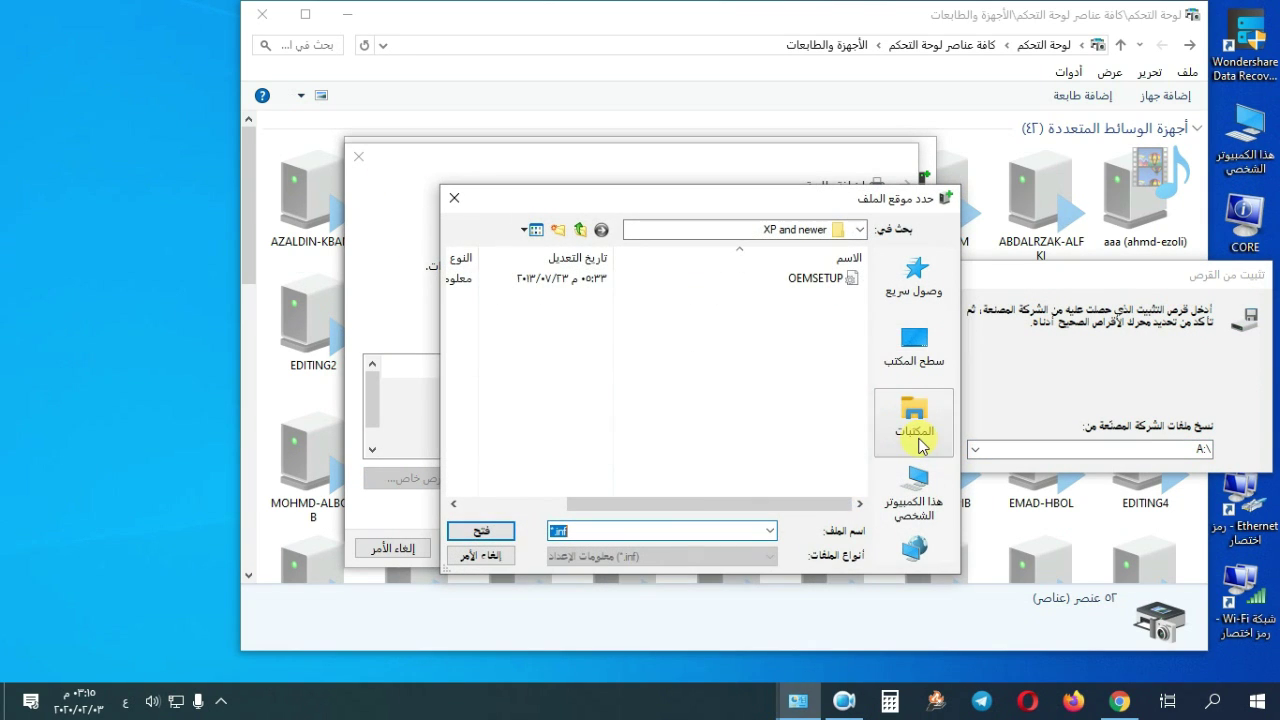
click(897, 335)
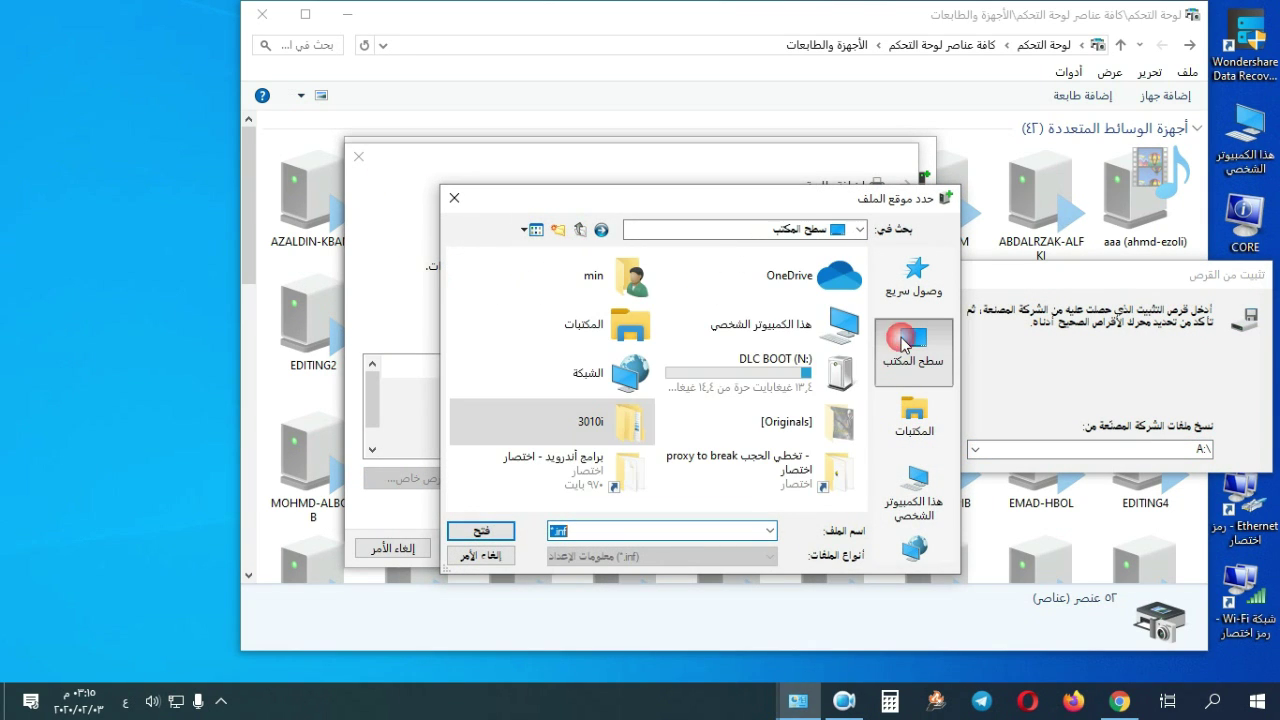
double_click(600, 430)
double_click(846, 280)
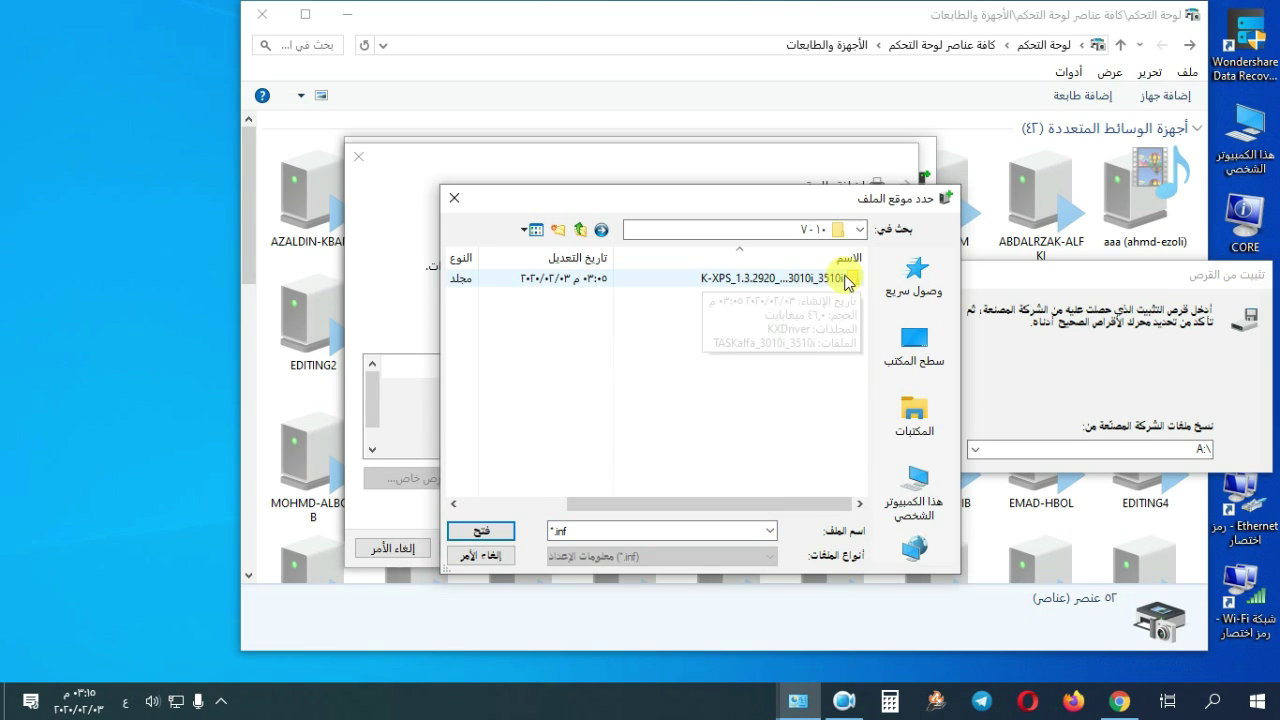
click(816, 284)
double_click(816, 280)
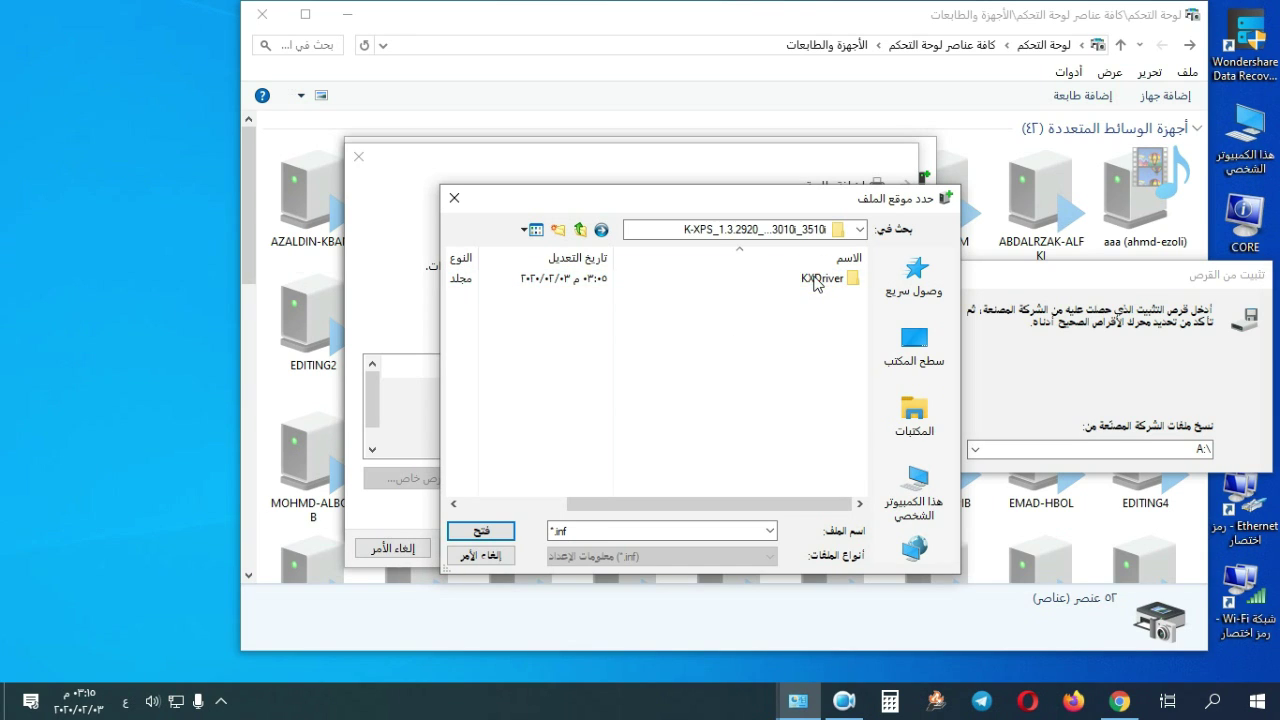
double_click(826, 279)
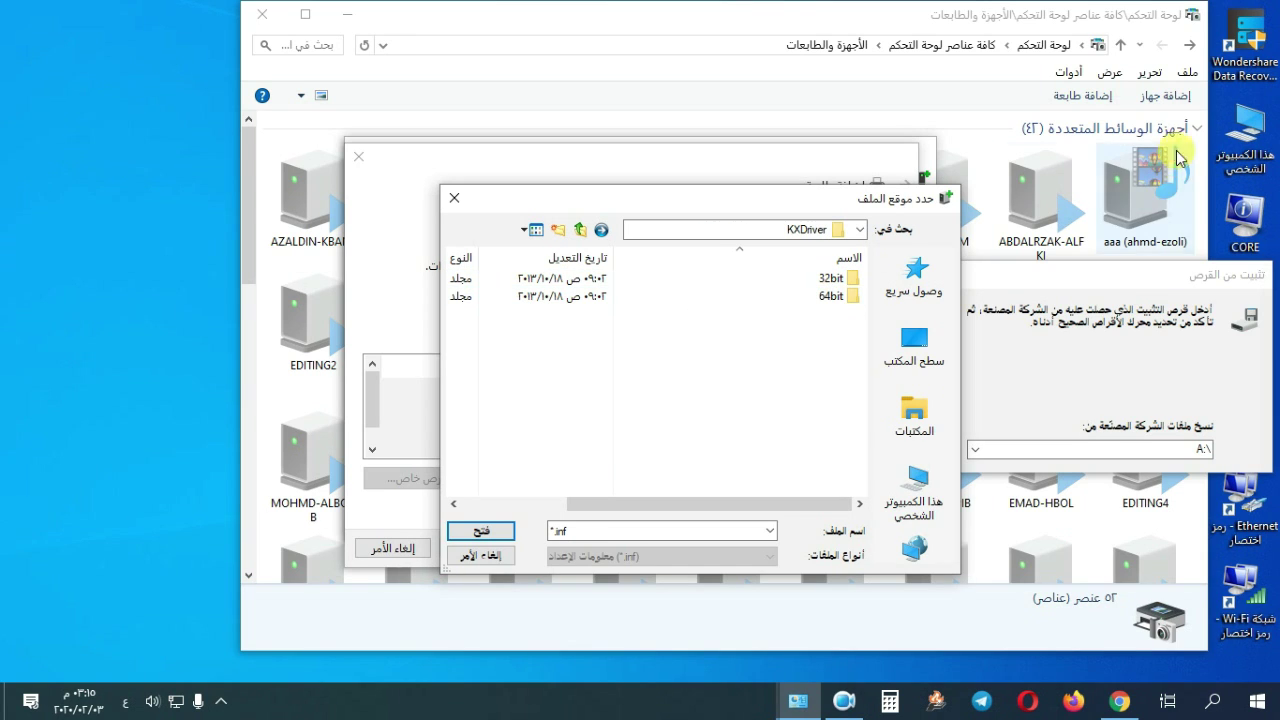
double_click(828, 297)
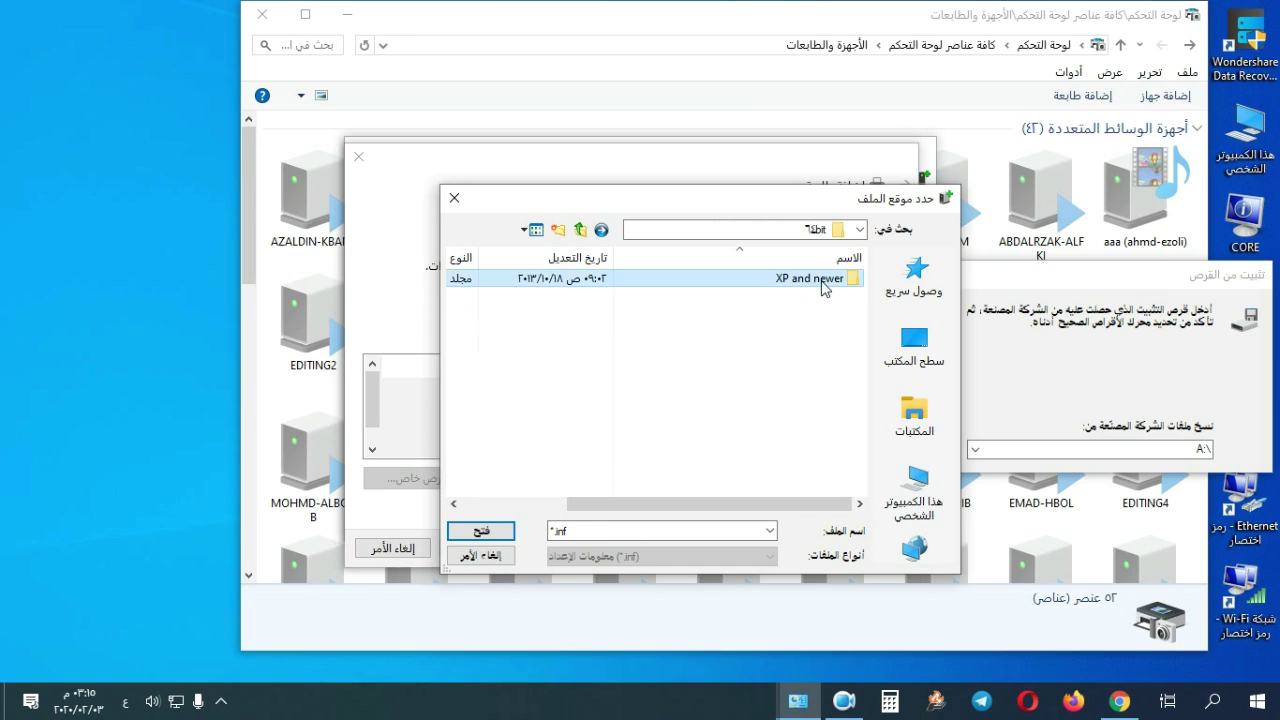
double_click(812, 283)
double_click(815, 285)
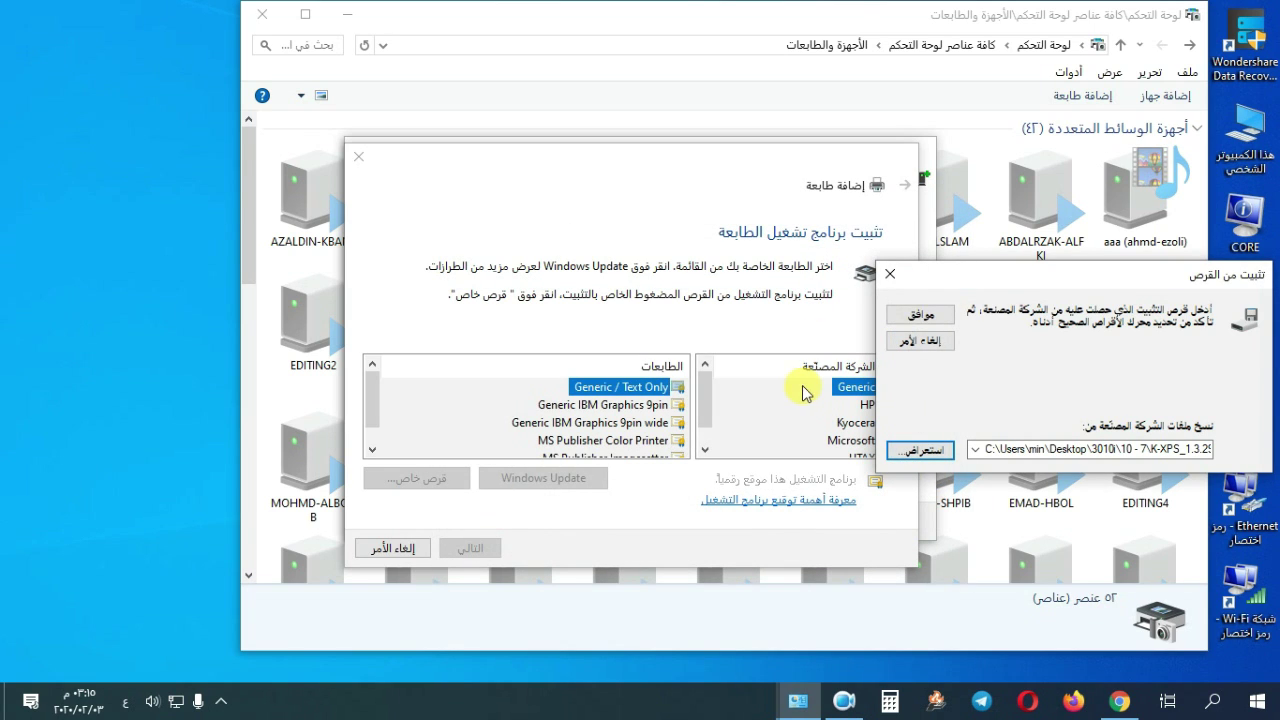
click(921, 313)
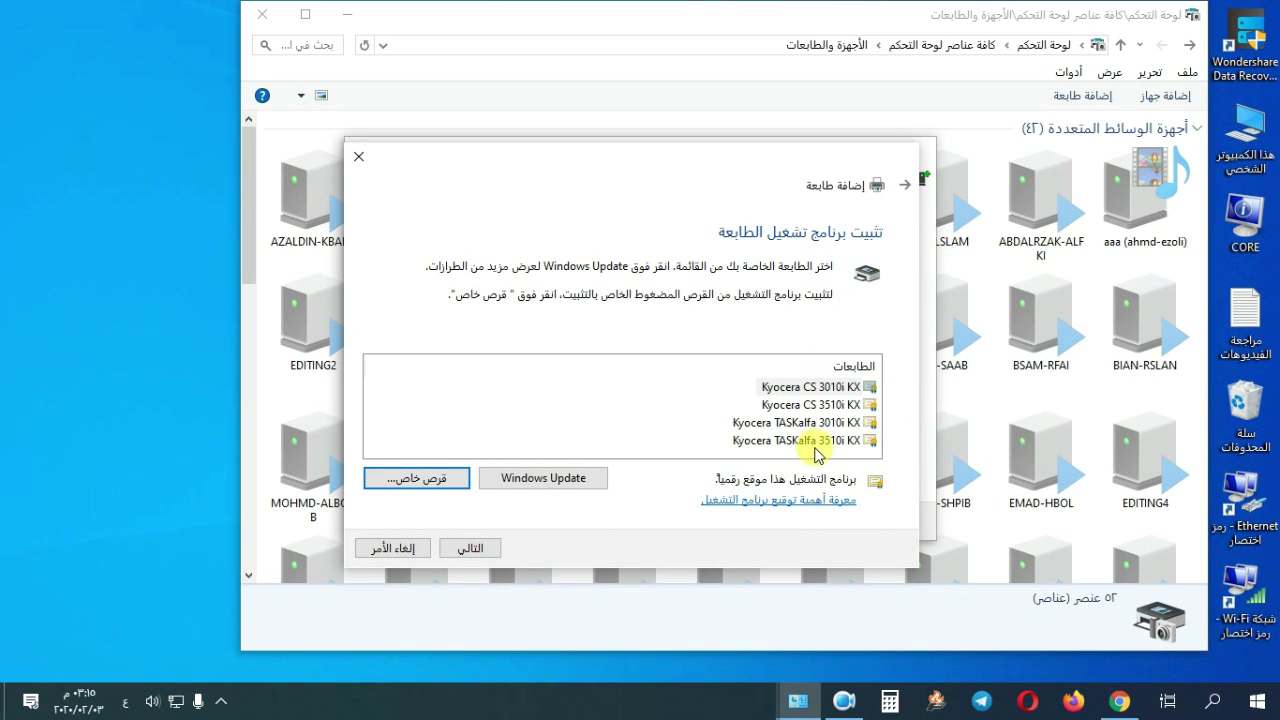
- Select the Kyocera TASKalfa 3010i KX driver and choose to replace the currently installed driver
click(815, 424)
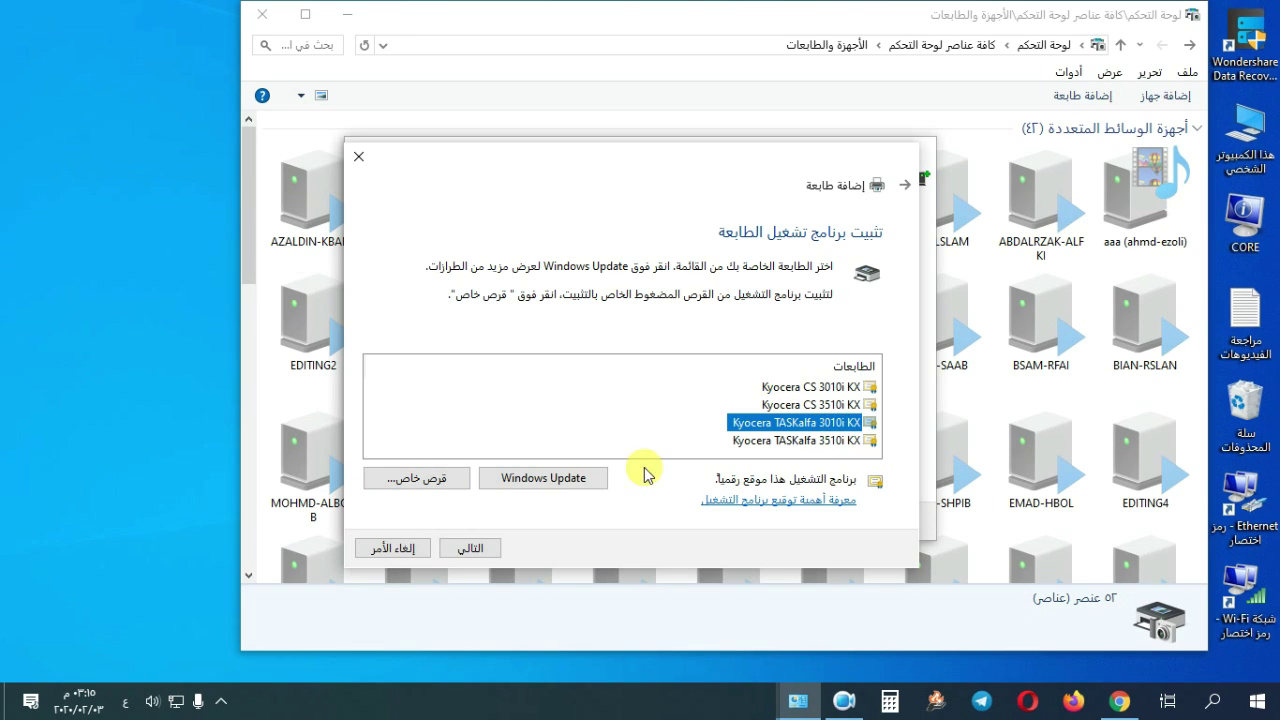
click(467, 550)
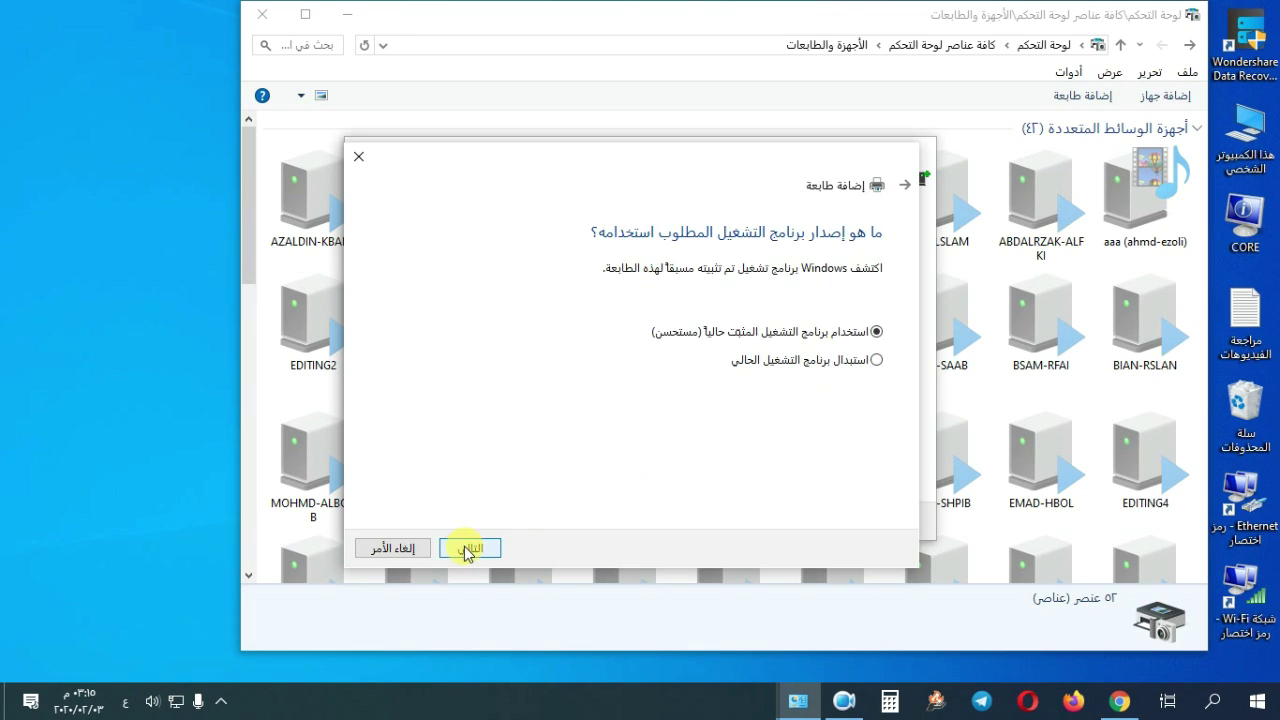
click(835, 361)
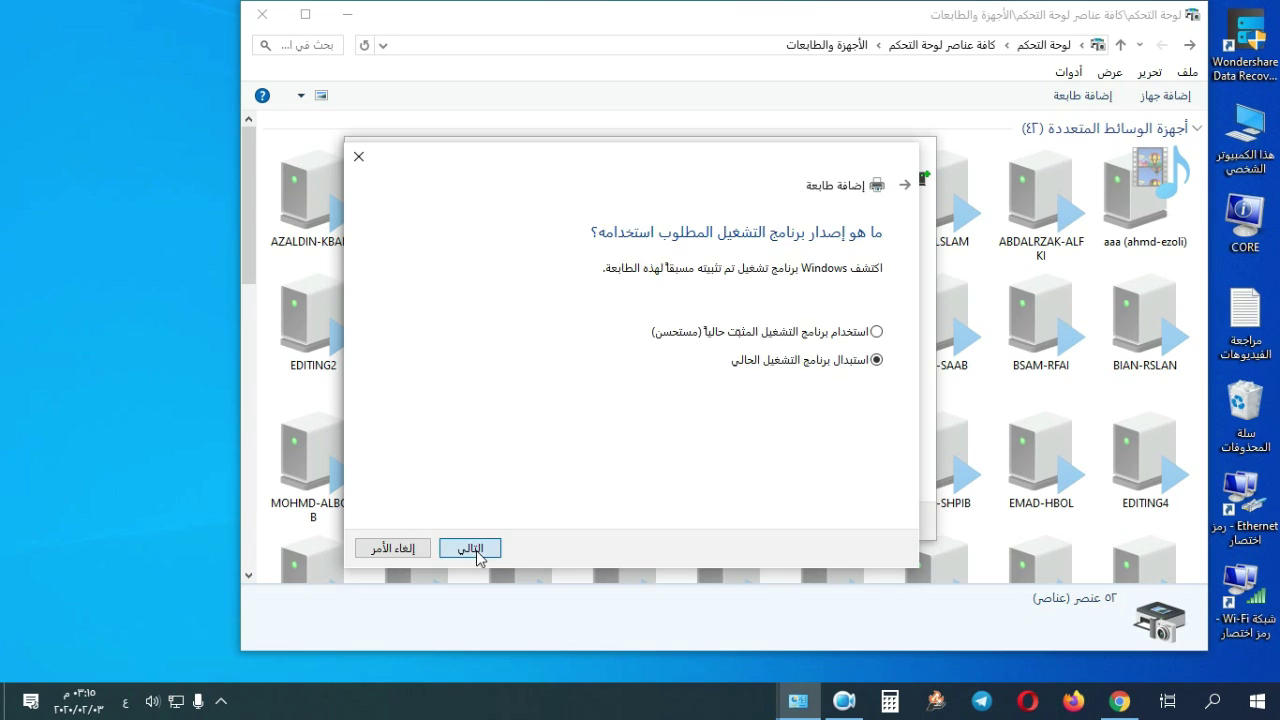
click(472, 548)
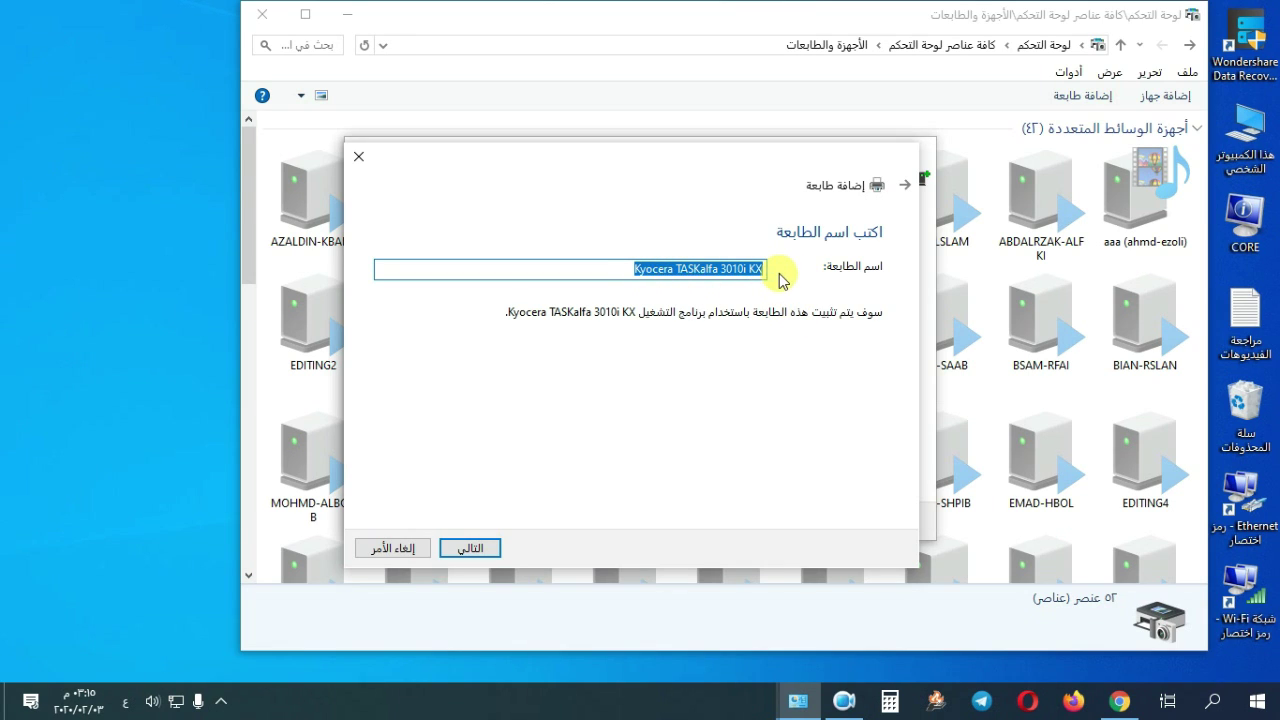
- Finish adding the printer under the suggested name Kyocera TASKalfa 3010i KX without sharing it, and select it among the installed printers
click(479, 549)
click(479, 549)
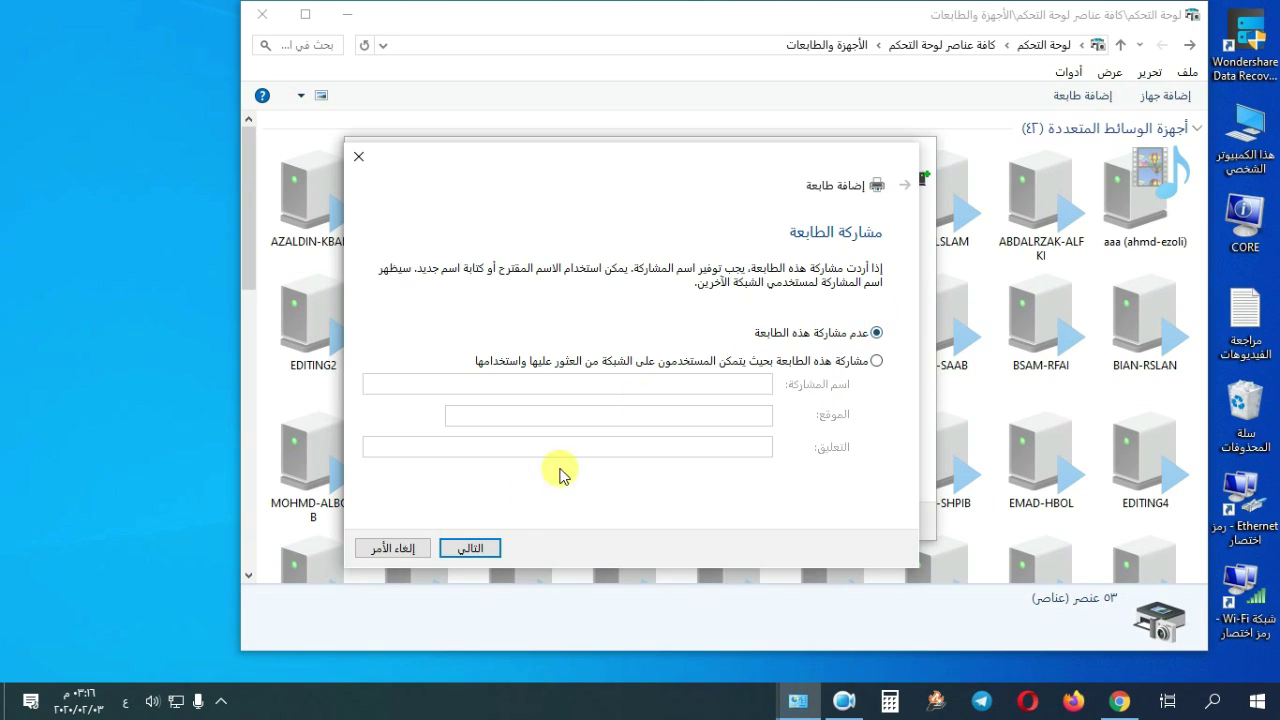
click(472, 549)
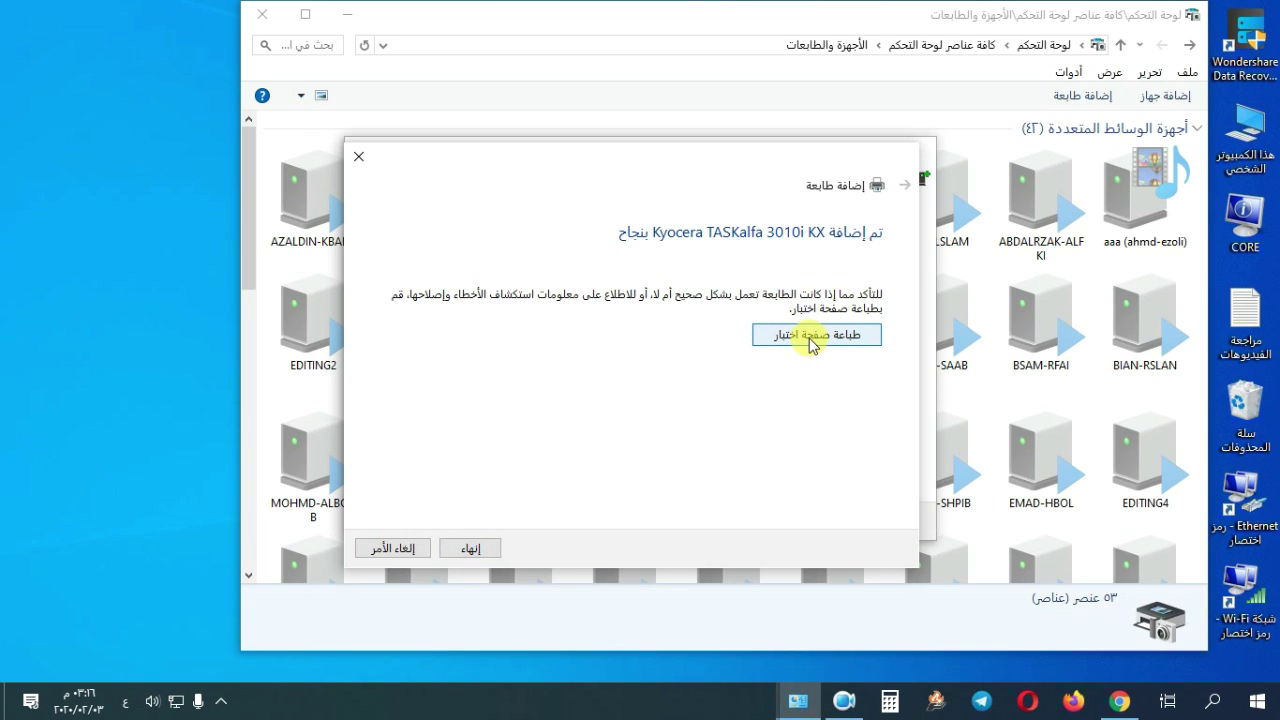
click(475, 556)
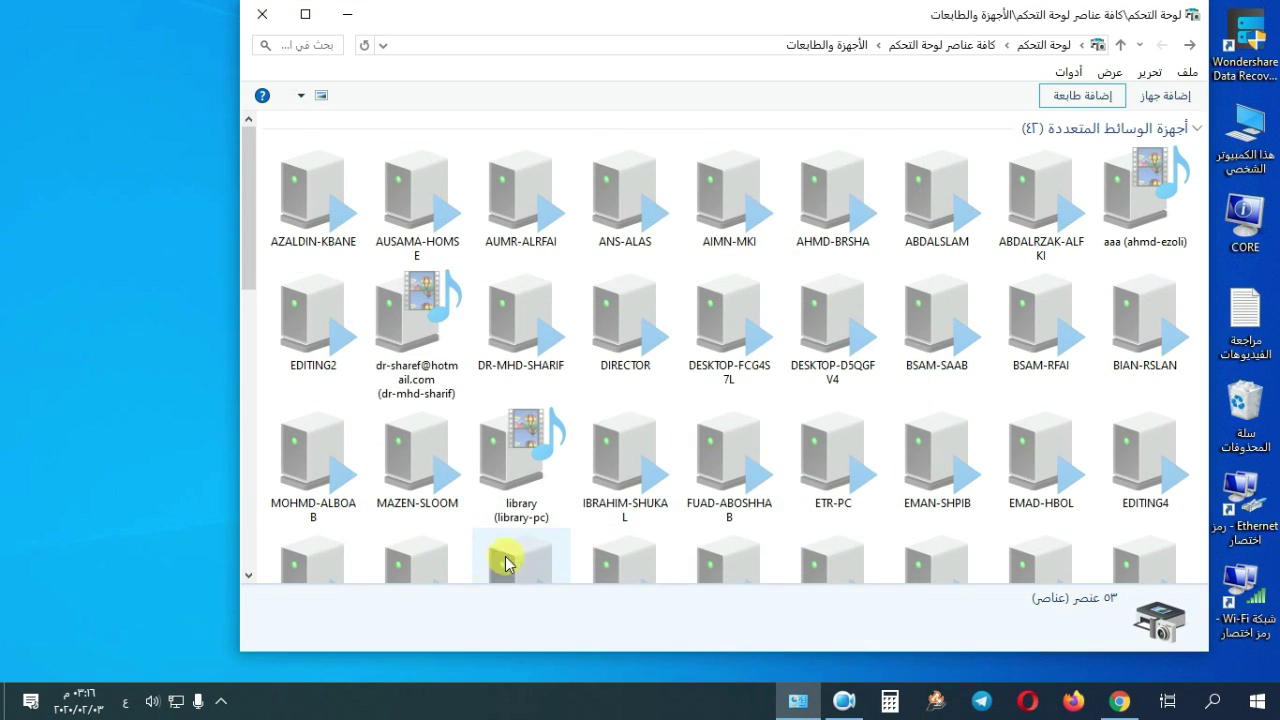
scroll(706, 423, down, 10)
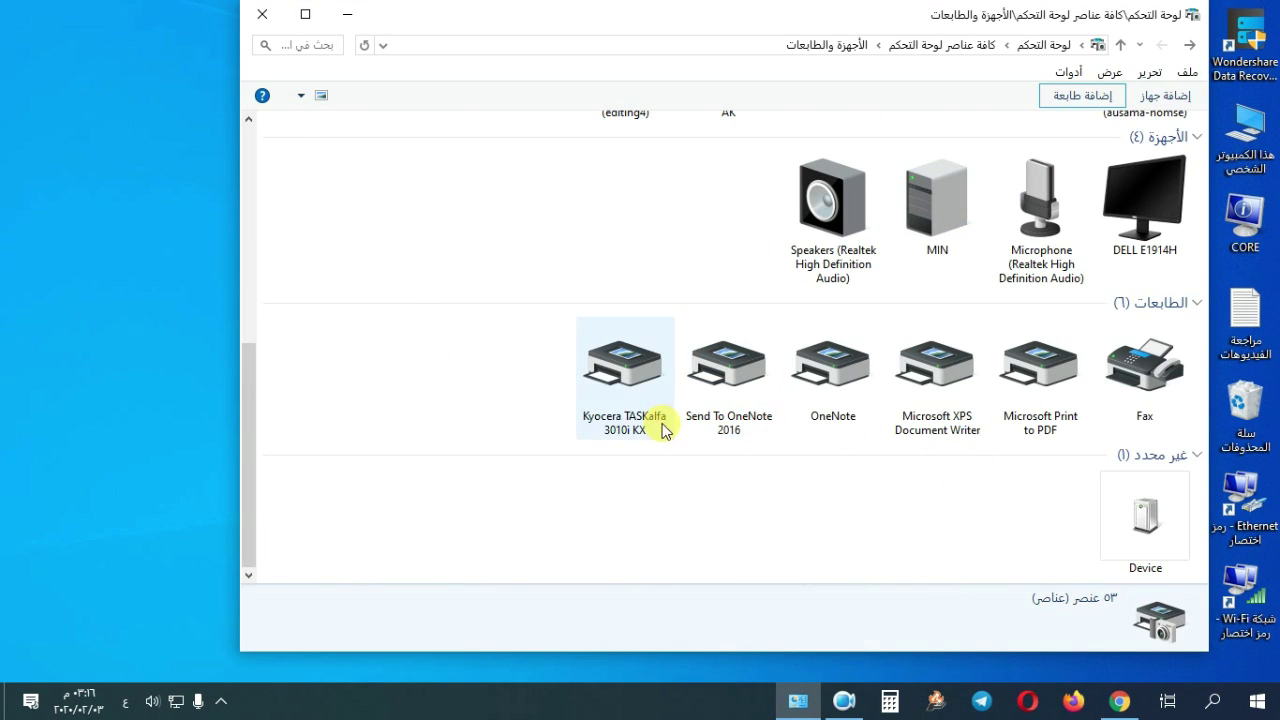
click(615, 408)
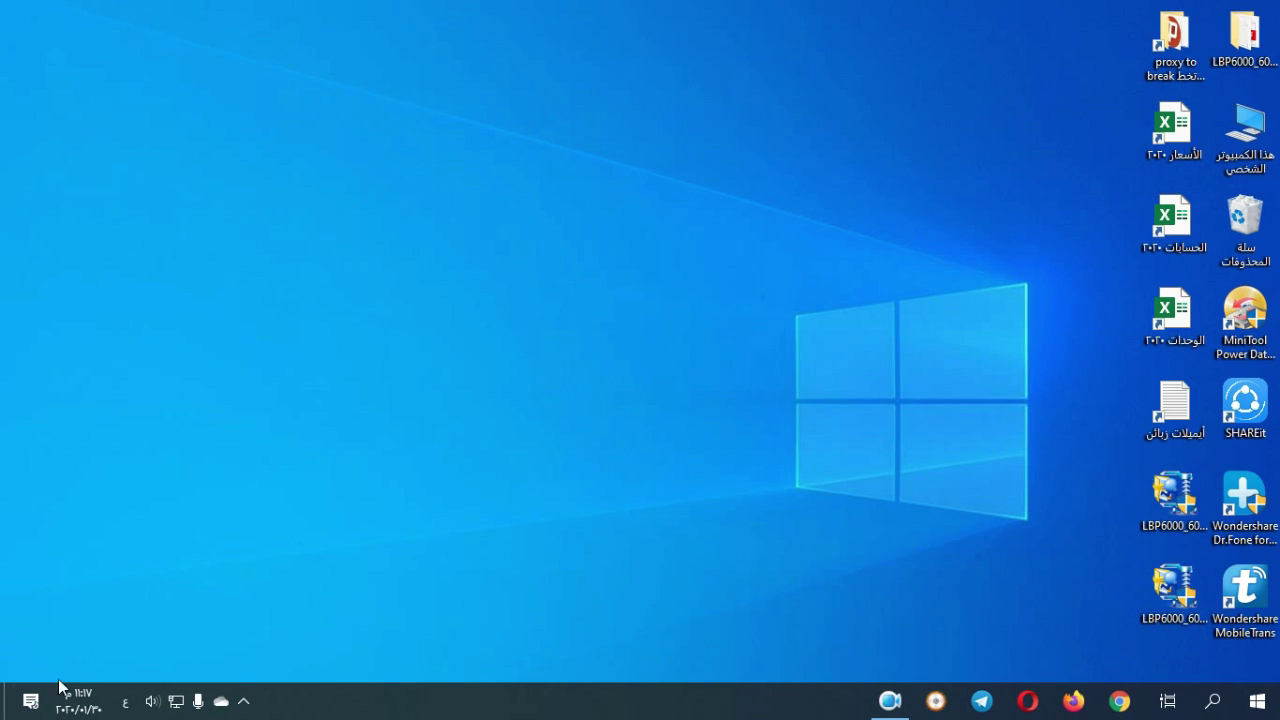
mouse_move(93, 702)
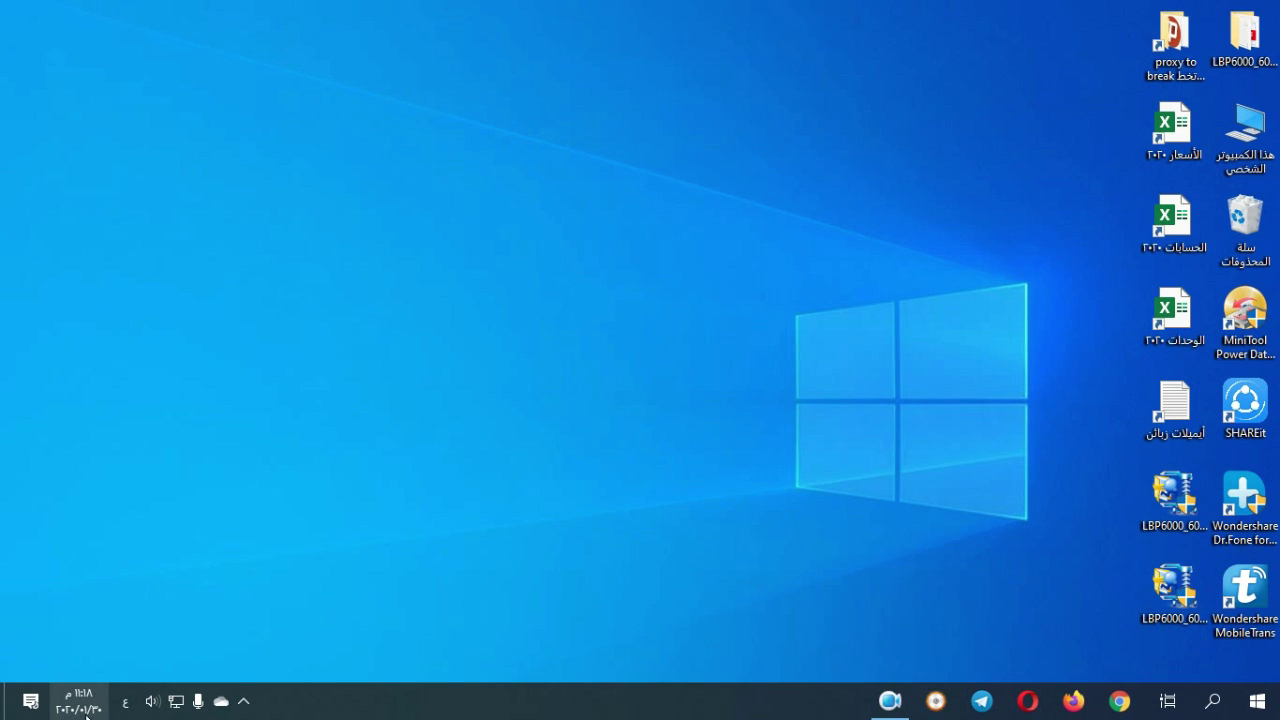
right_click(1252, 145)
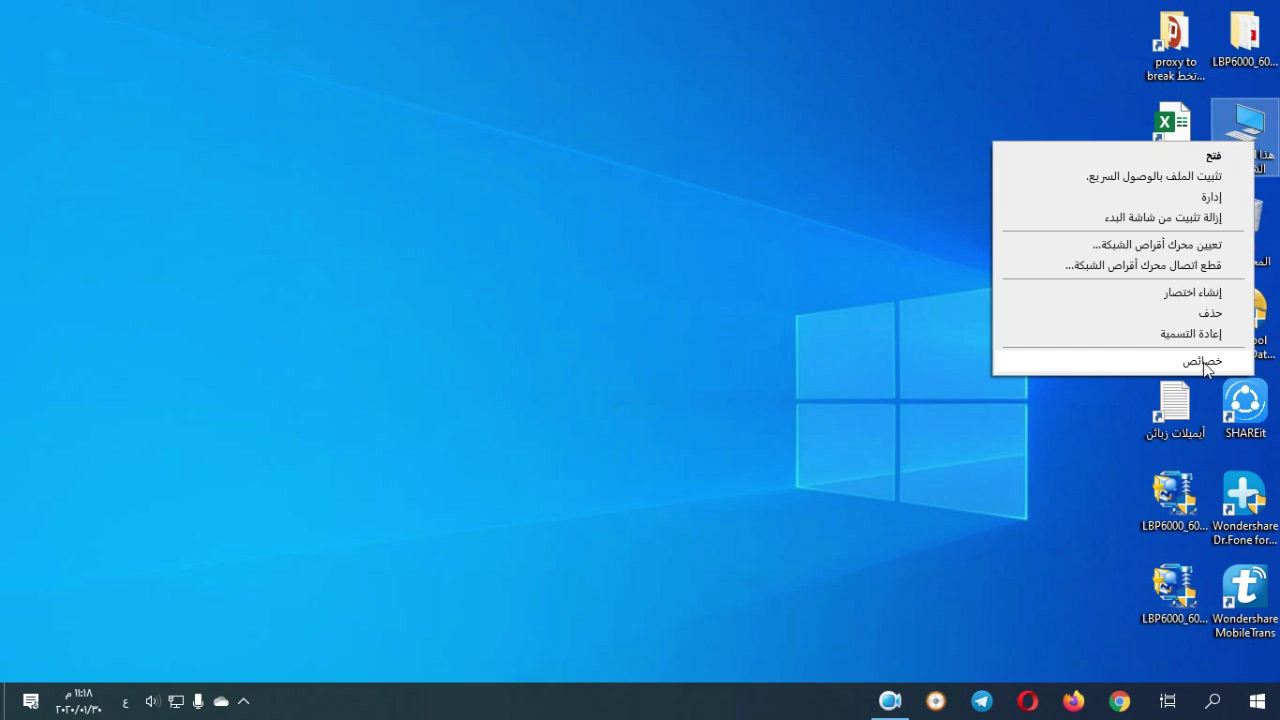
click(620, 401)
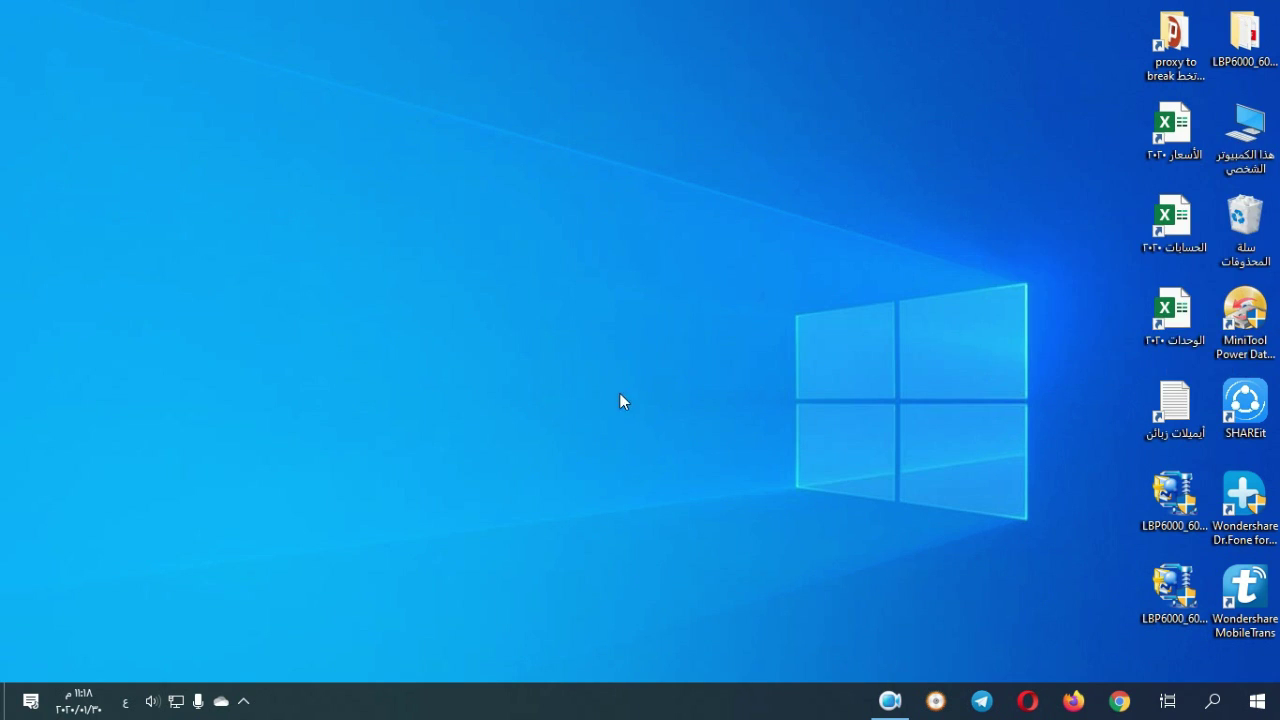
- Open the network's advanced sharing options and turn on file and printer sharing for the private profile
right_click(181, 704)
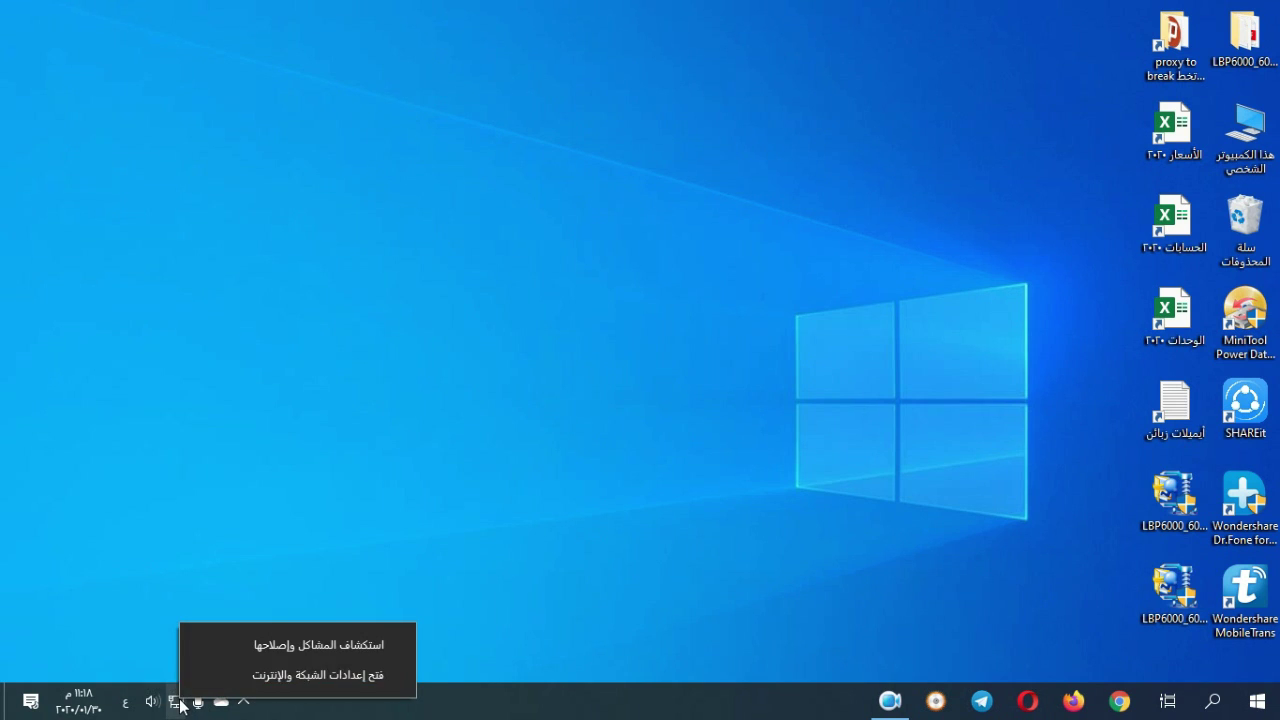
click(346, 676)
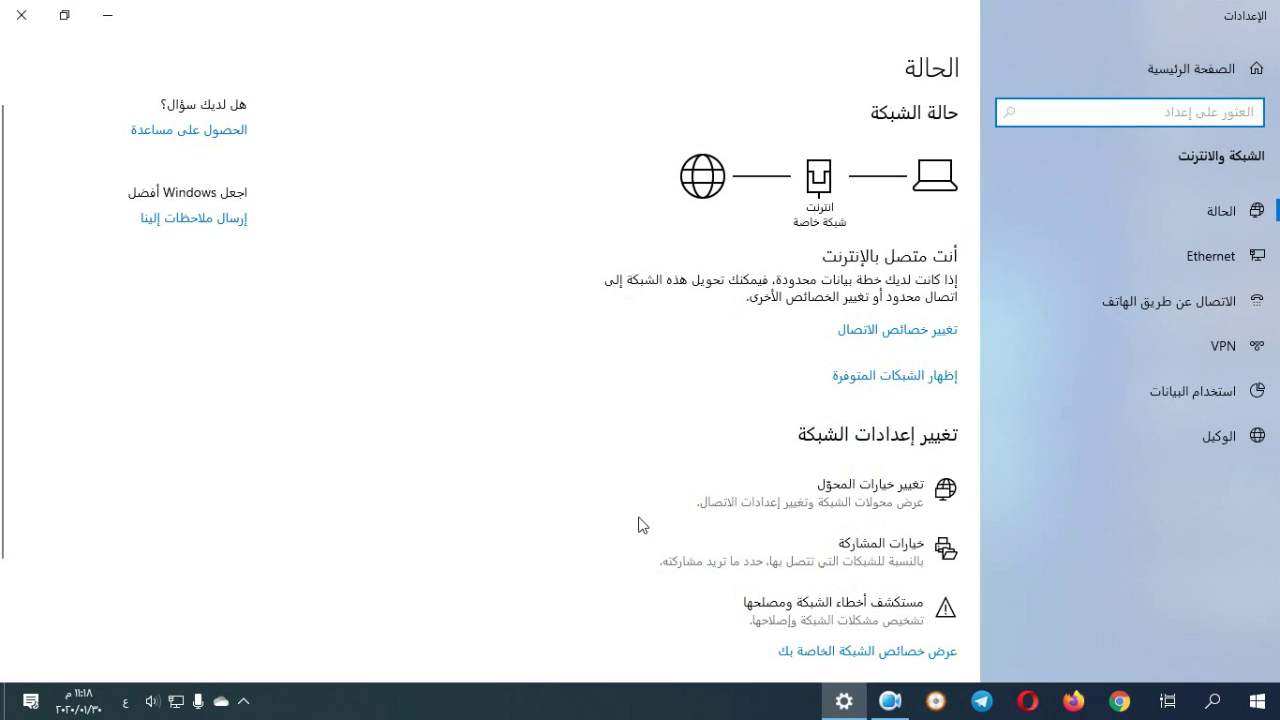
click(889, 550)
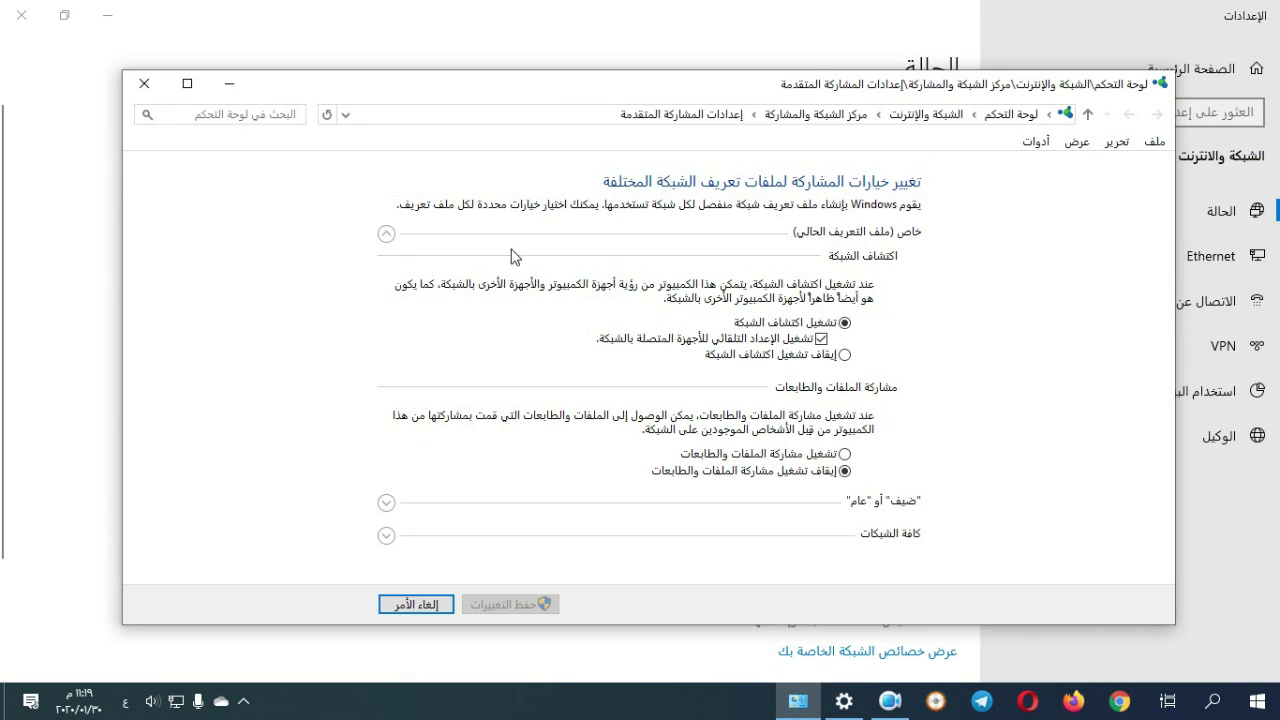
click(387, 234)
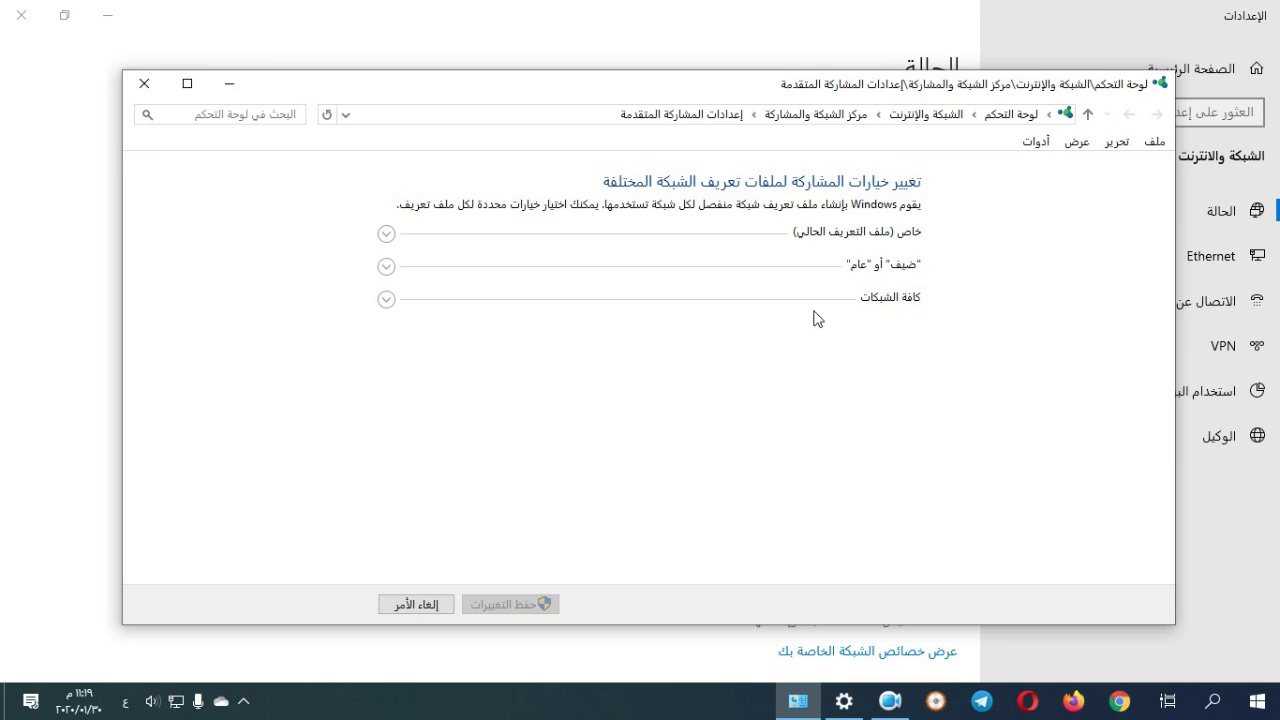
click(387, 234)
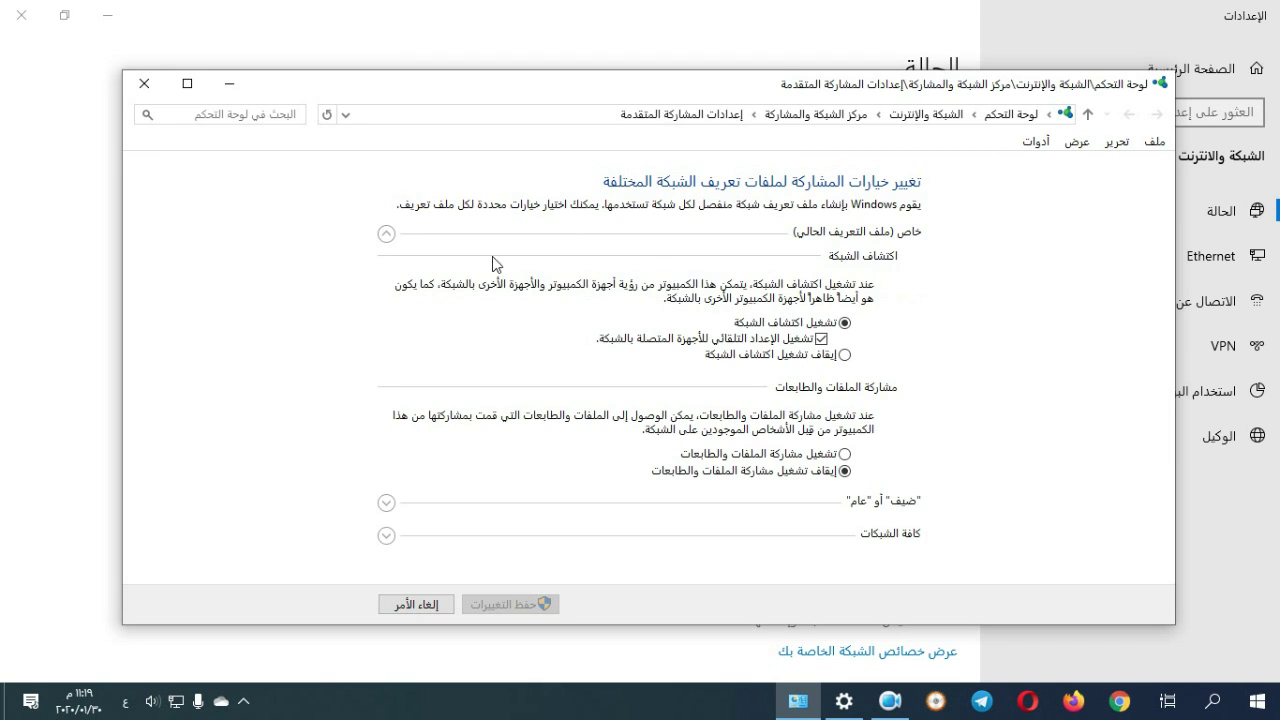
click(845, 455)
click(387, 235)
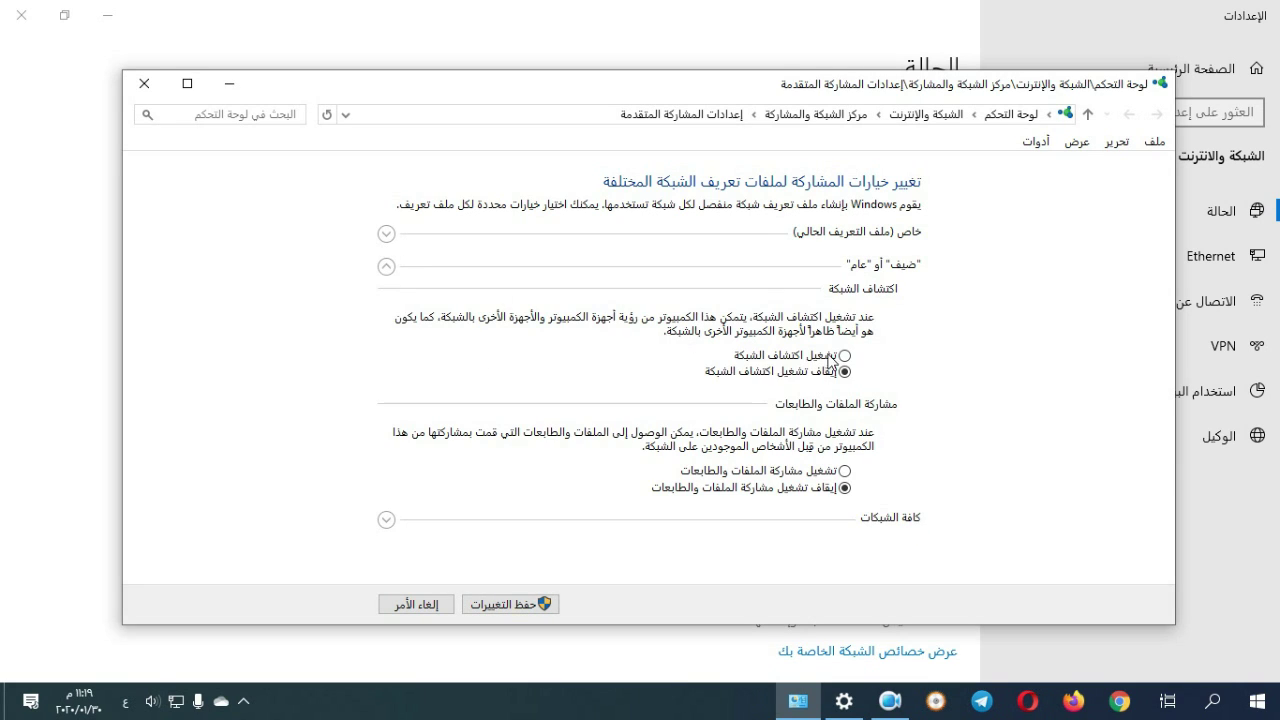
- Turn on network discovery and file and printer sharing for the guest or public profile
click(845, 355)
click(845, 470)
click(386, 266)
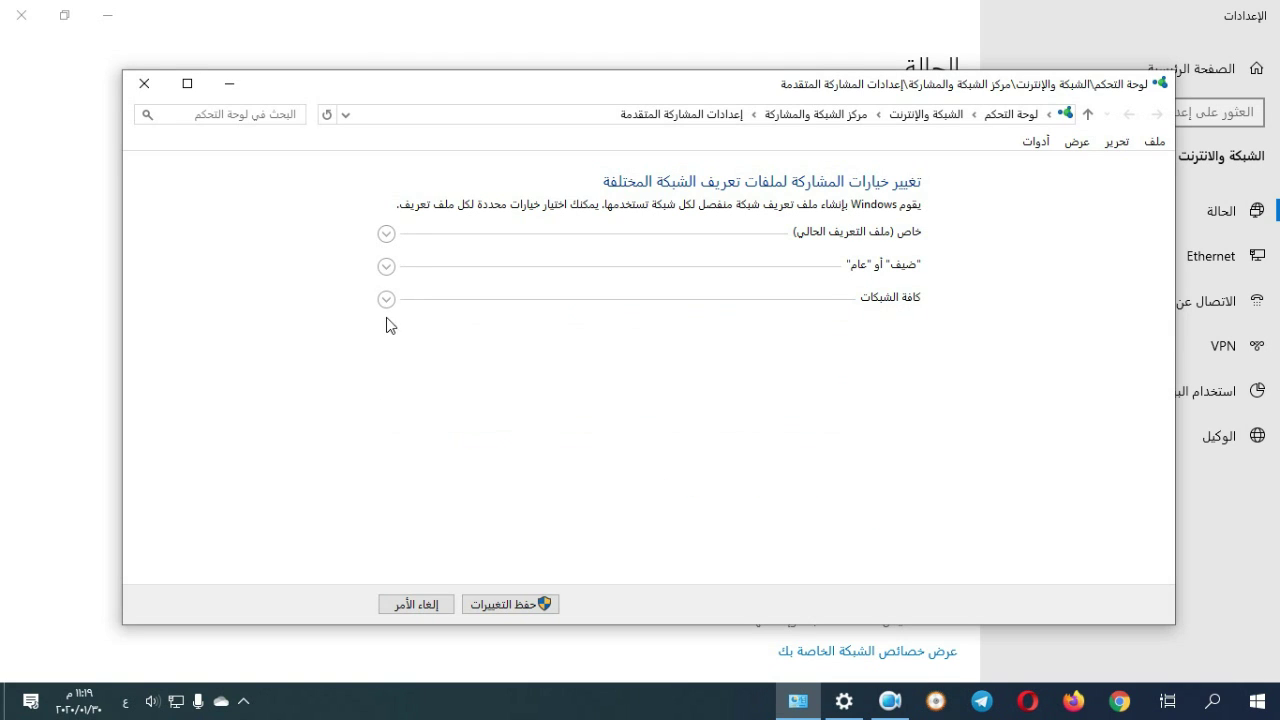
- For all networks, turn on public folder sharing and turn off password-protected sharing, saving the changes
click(386, 300)
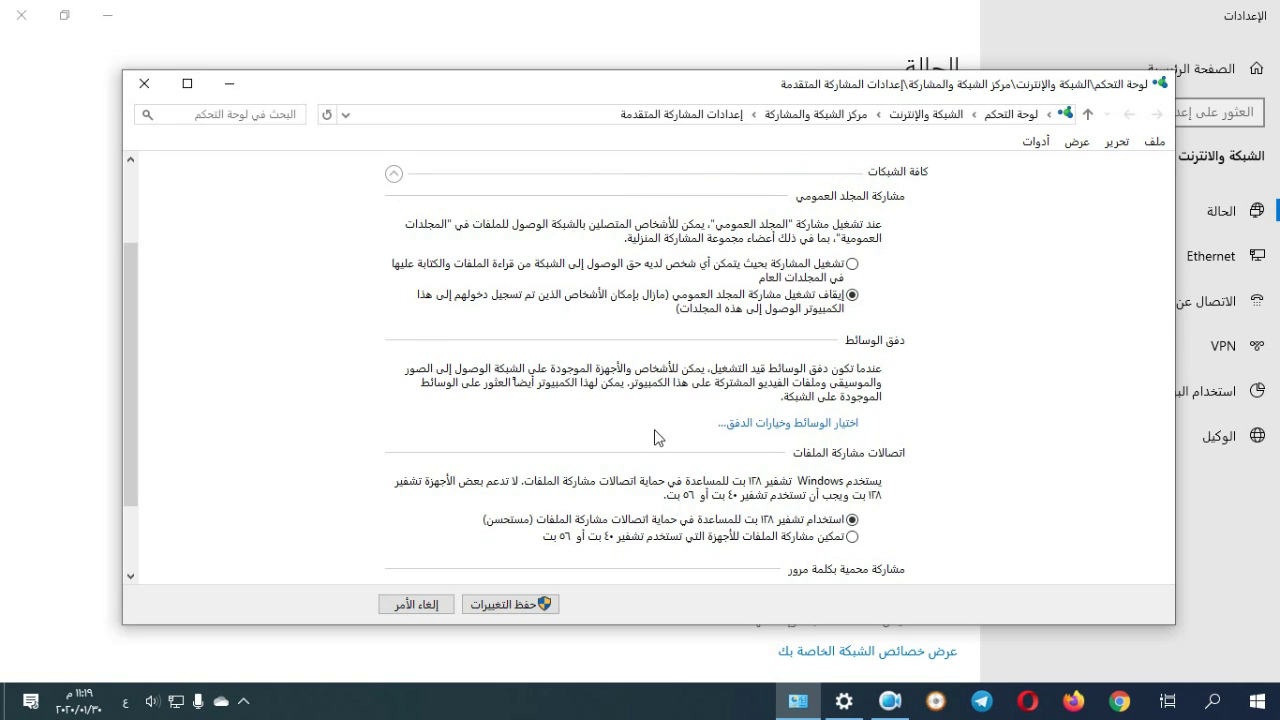
click(851, 264)
scroll(700, 395, down, 2)
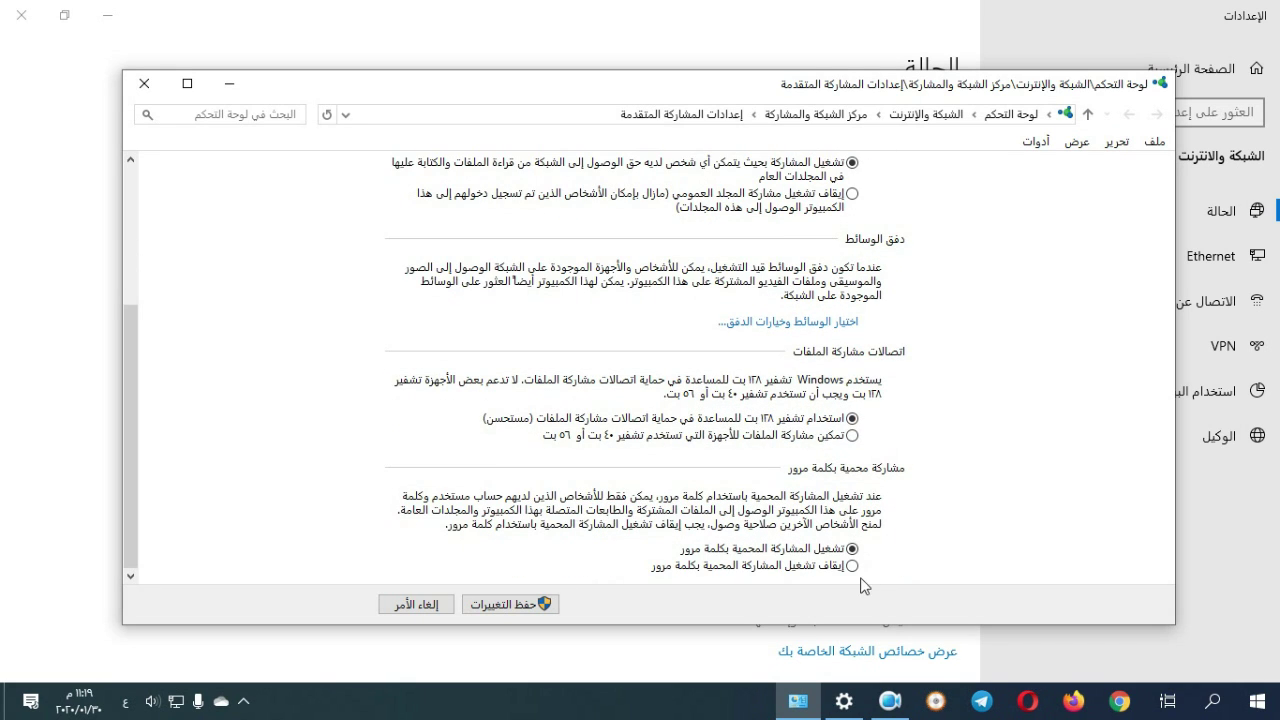
click(851, 565)
click(507, 608)
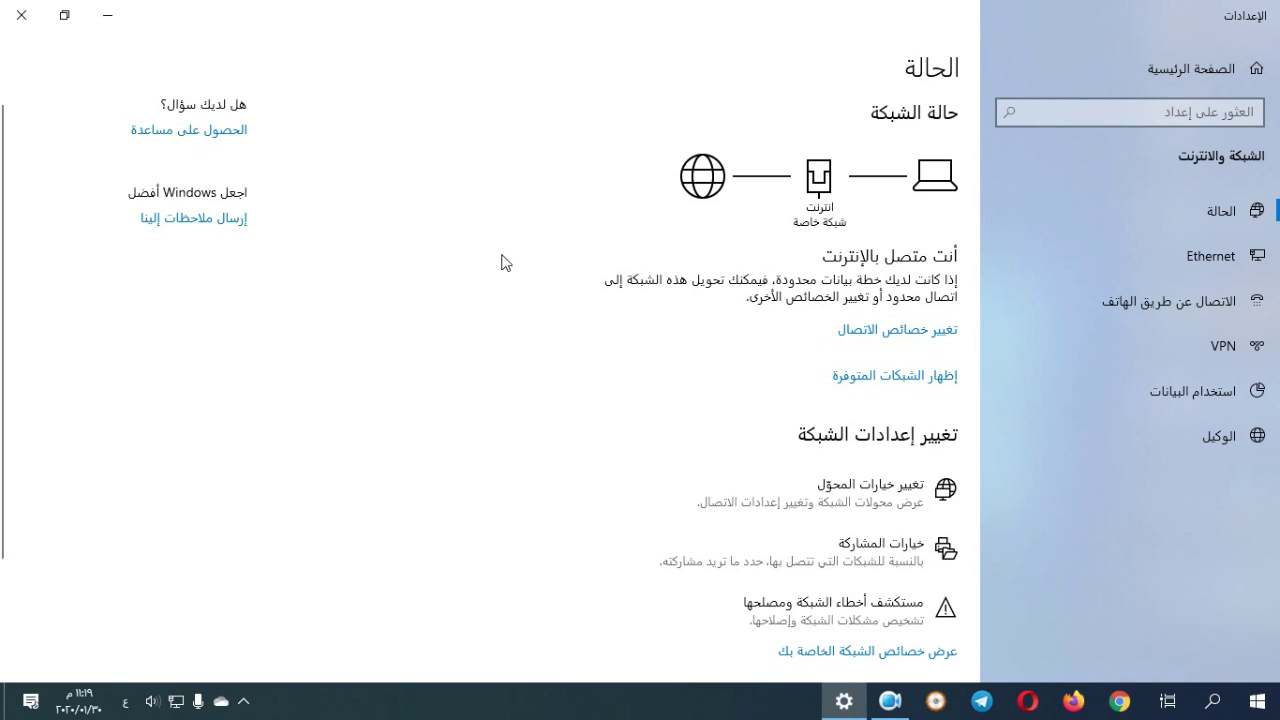
click(15, 18)
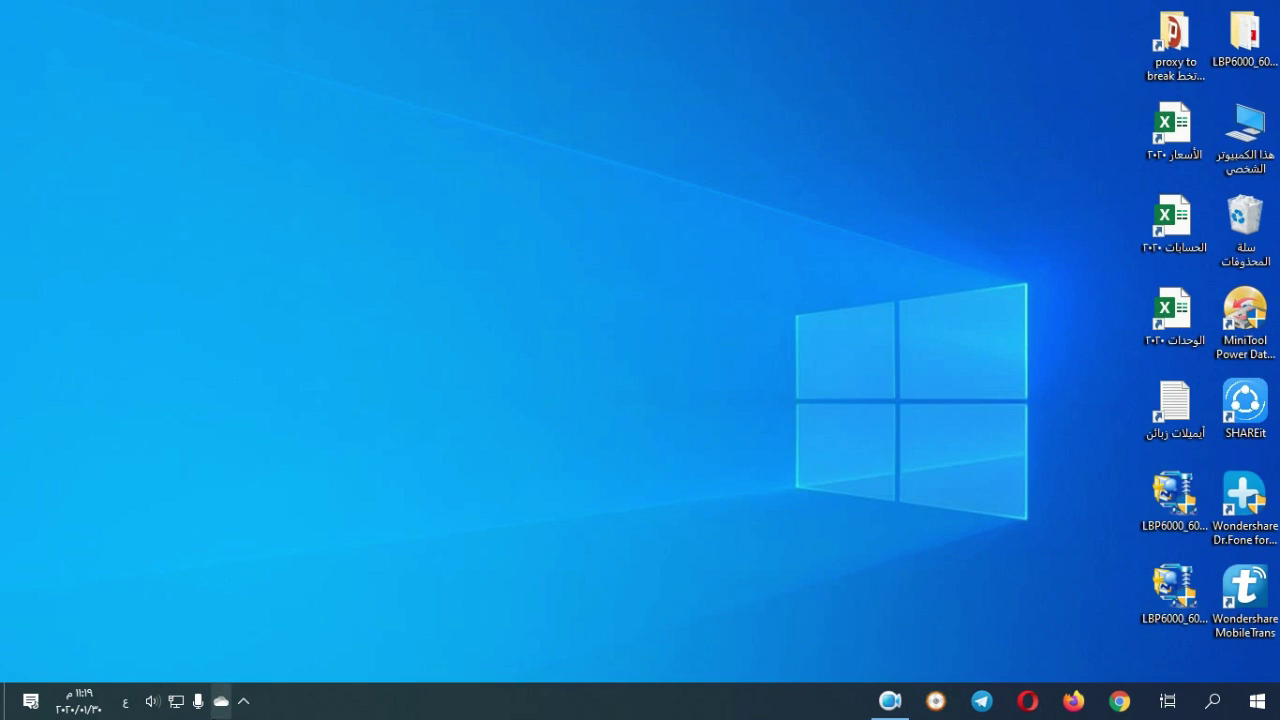
- Check the IPv4 address in the connection details of the Realtek PCIe GbE network adapter
right_click(176, 701)
click(297, 688)
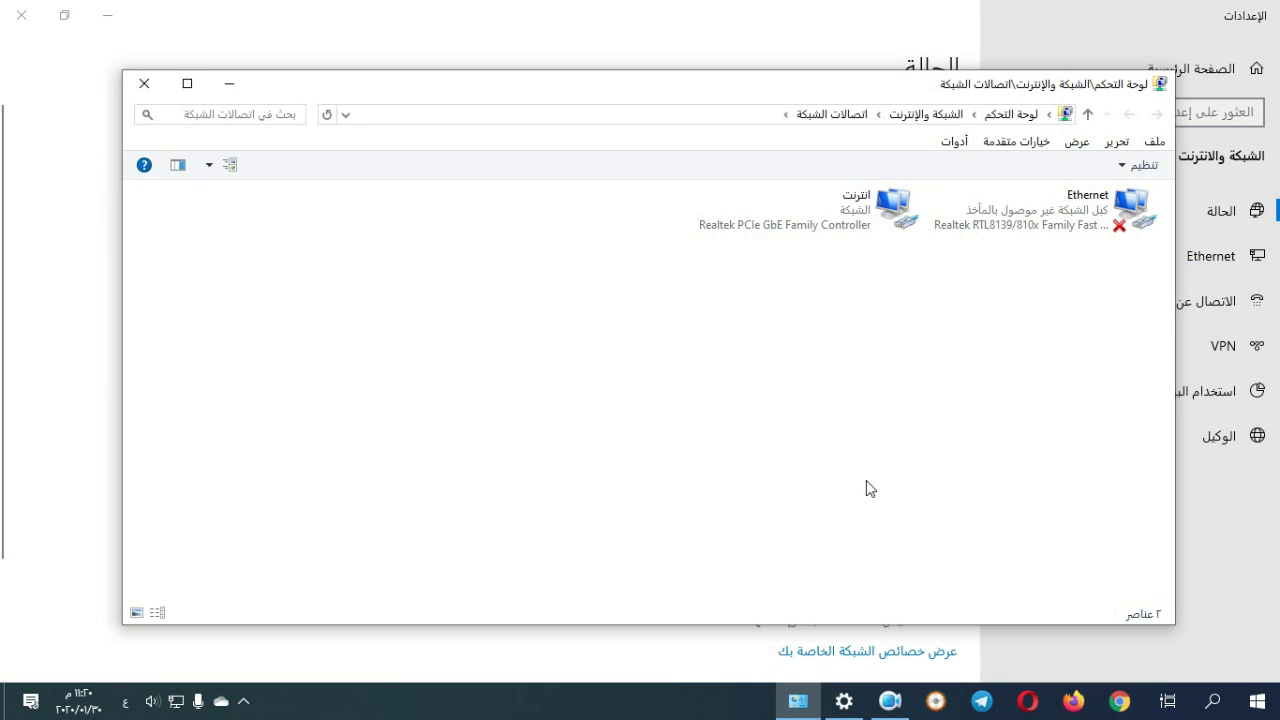
click(872, 226)
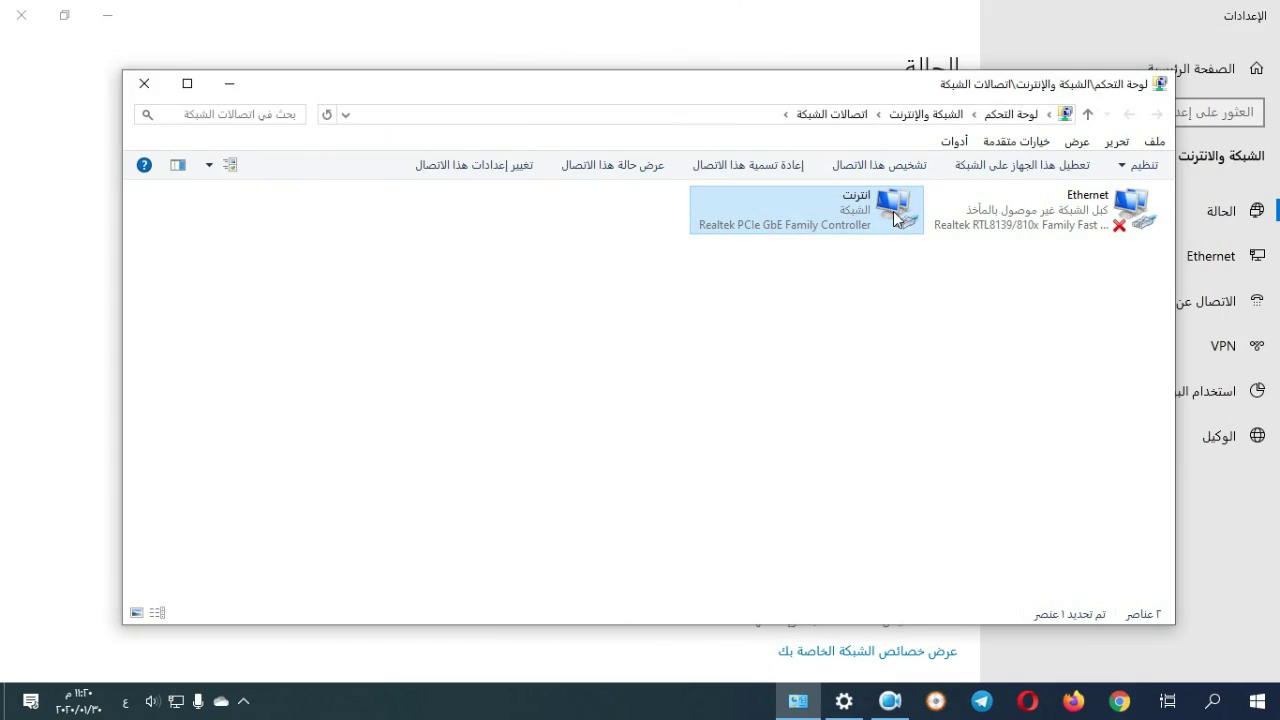
double_click(897, 220)
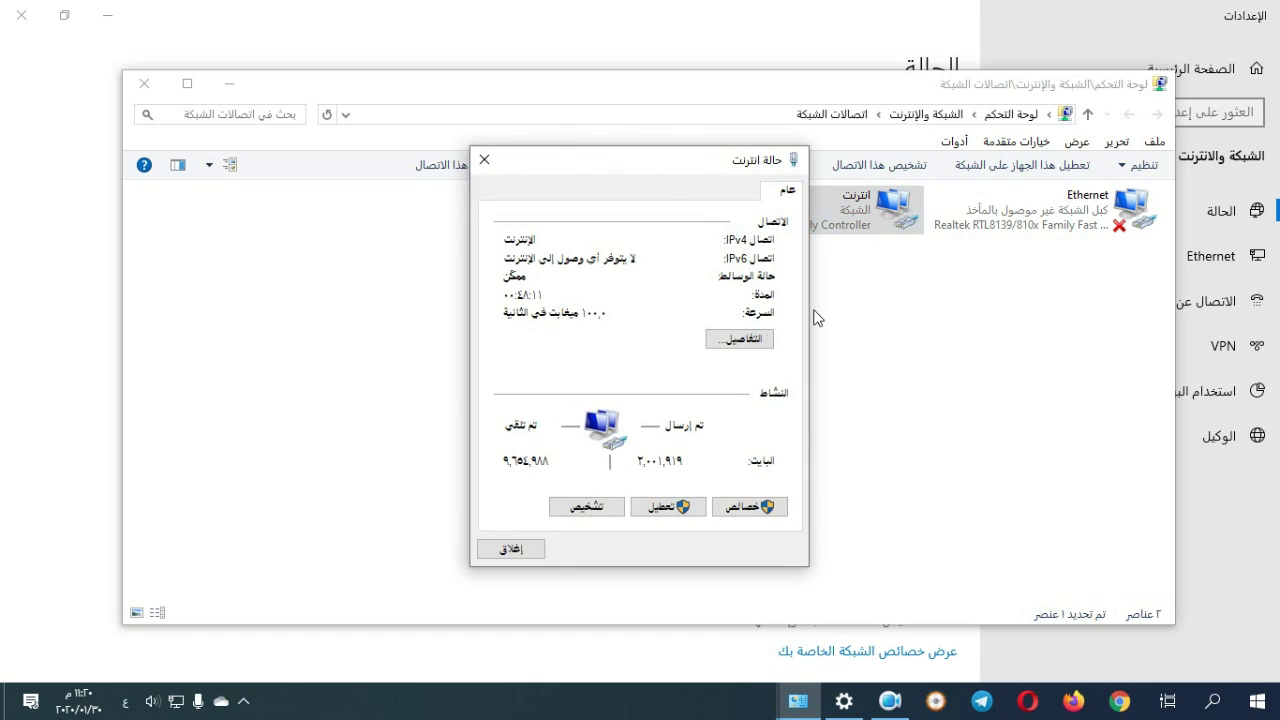
click(740, 339)
click(617, 325)
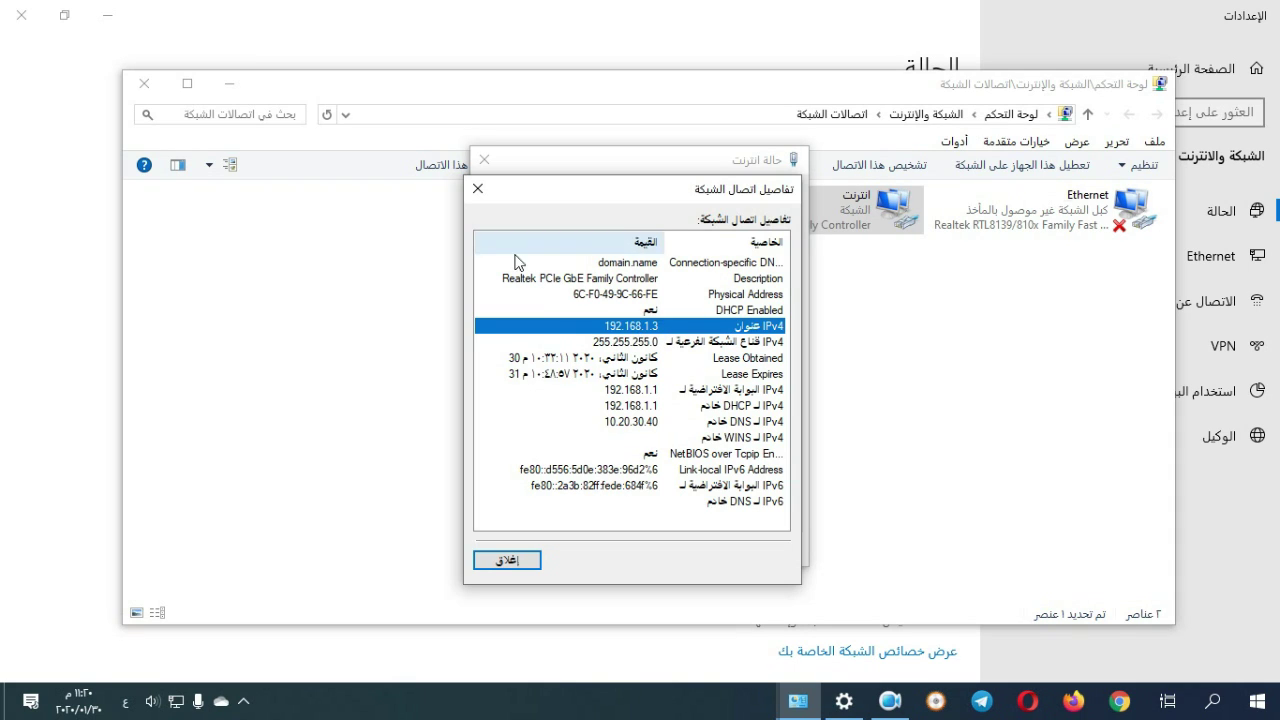
click(478, 188)
click(487, 160)
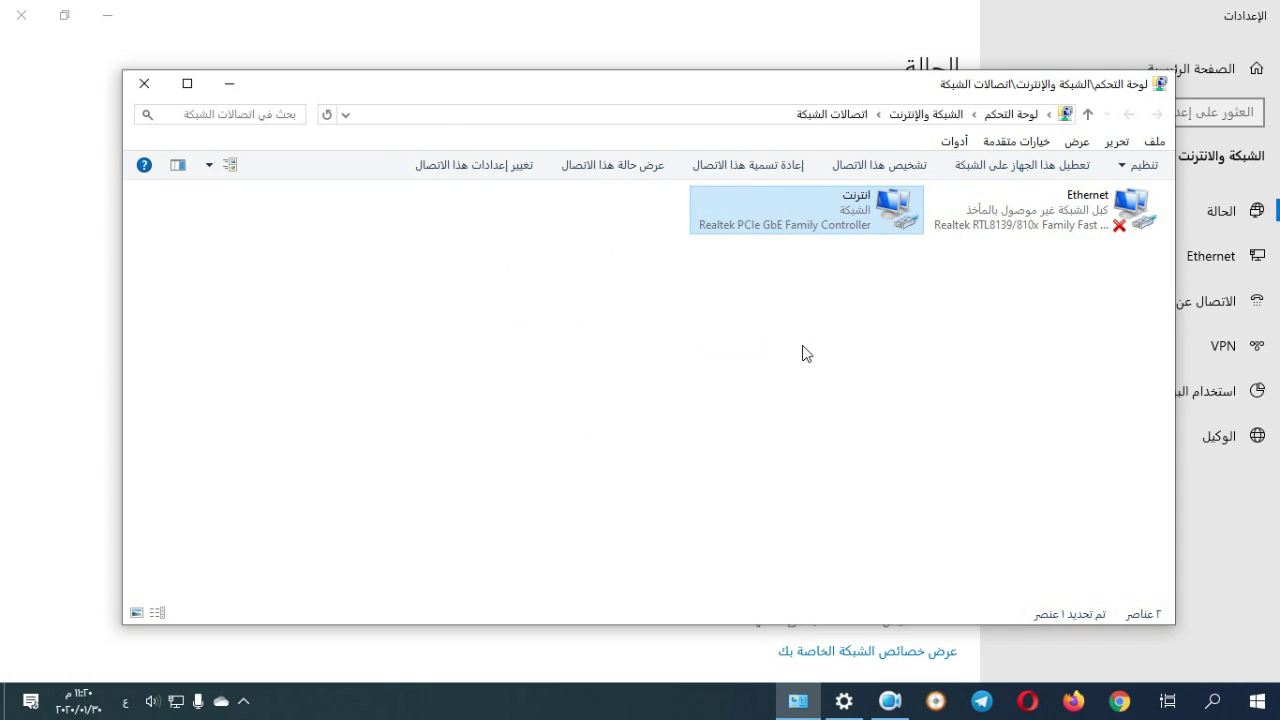
click(230, 84)
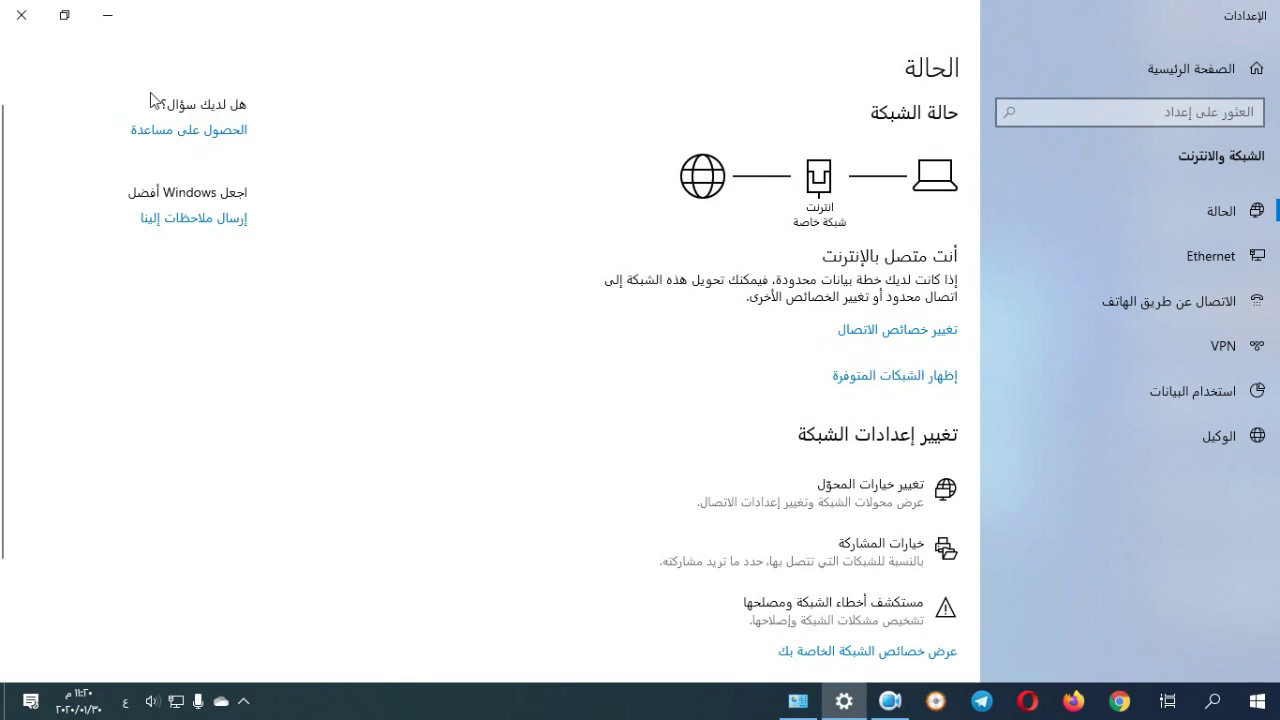
click(21, 15)
- Open Devices and Printers from the Control Panel and maximize its window
double_click(1243, 140)
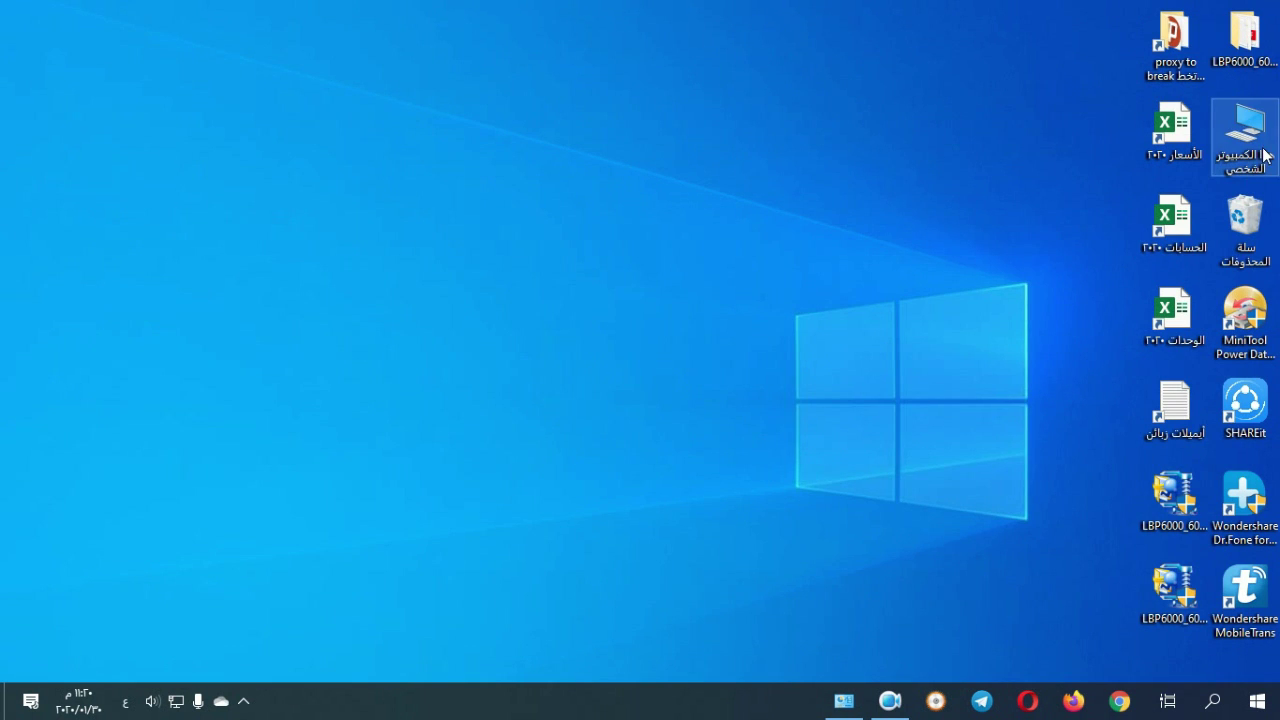
key(alt+Up)
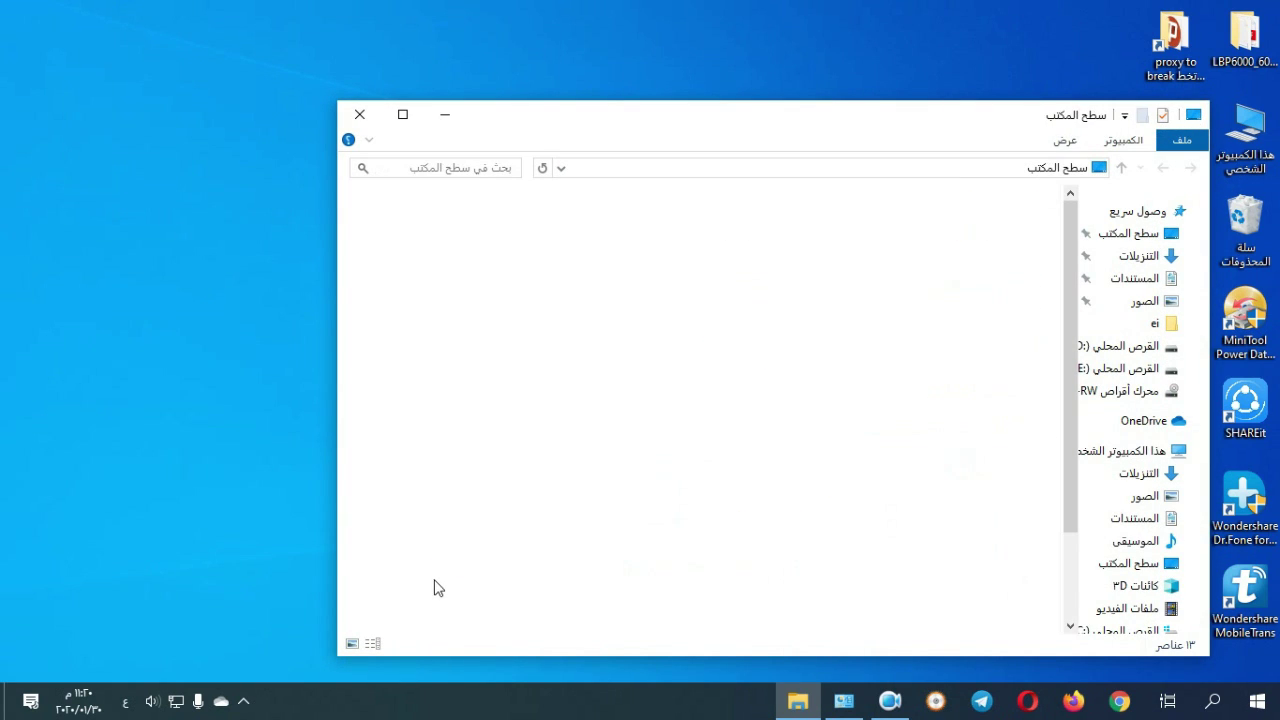
double_click(749, 326)
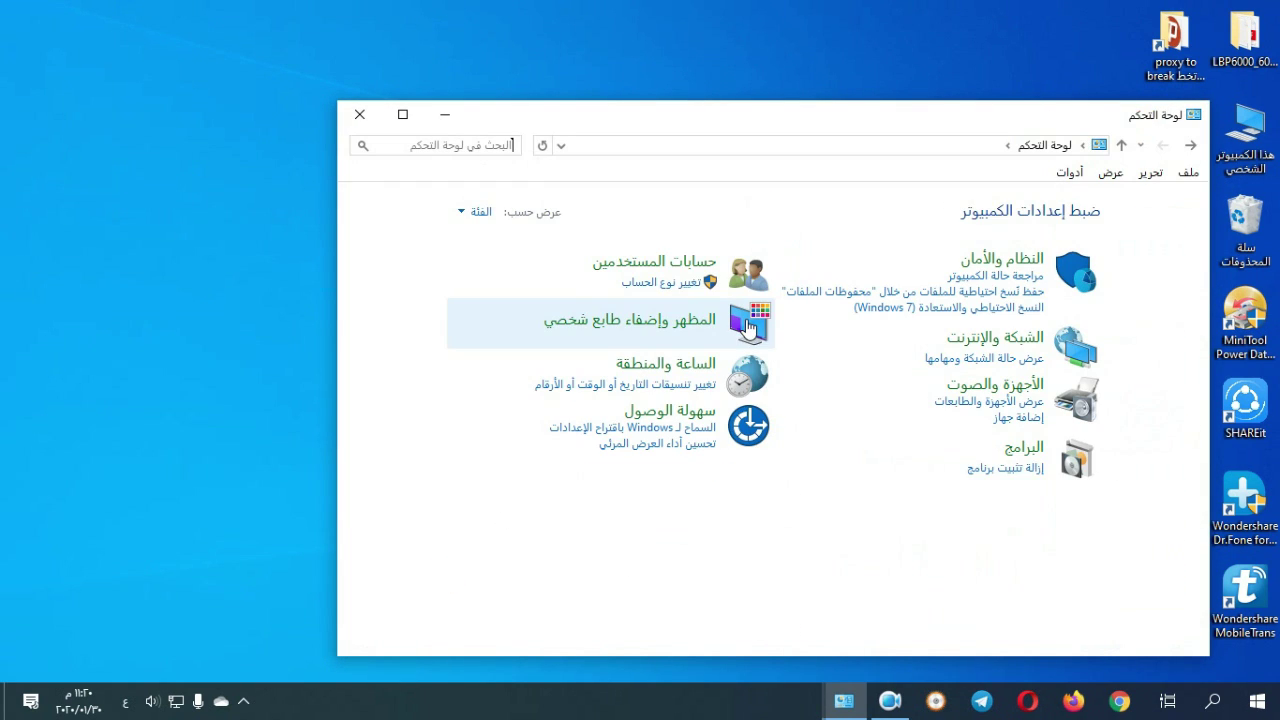
click(972, 408)
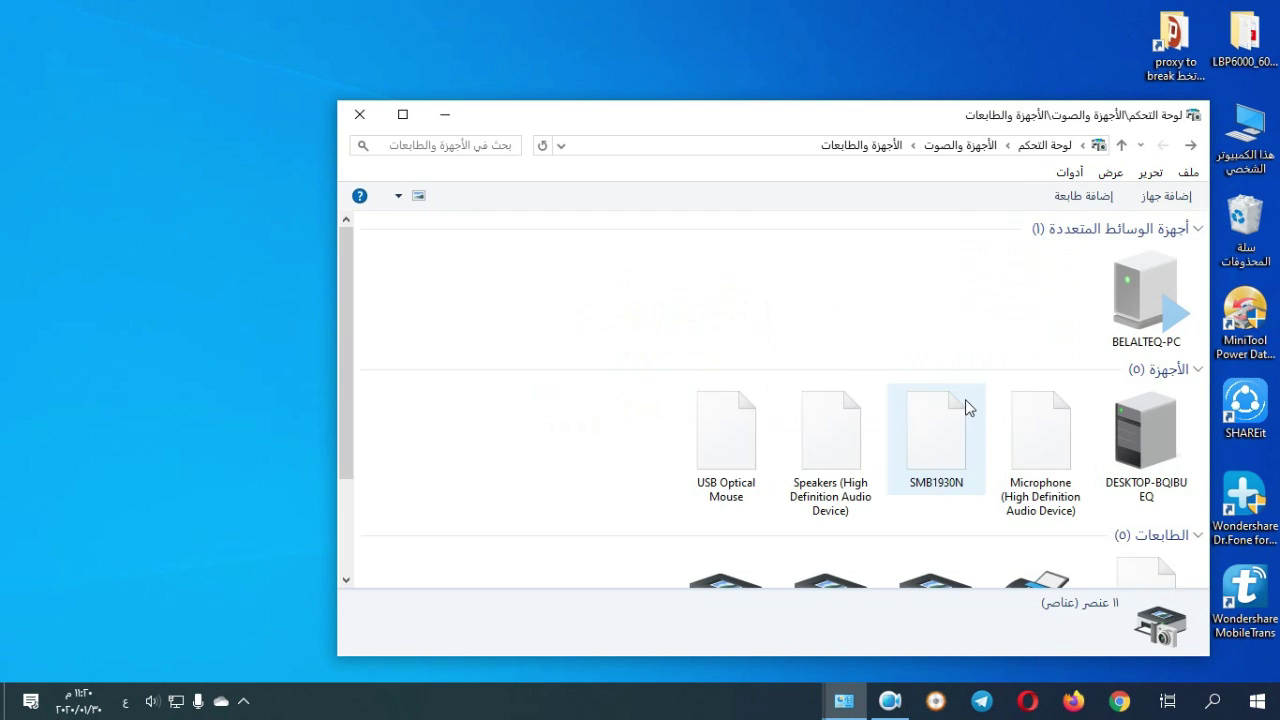
double_click(920, 118)
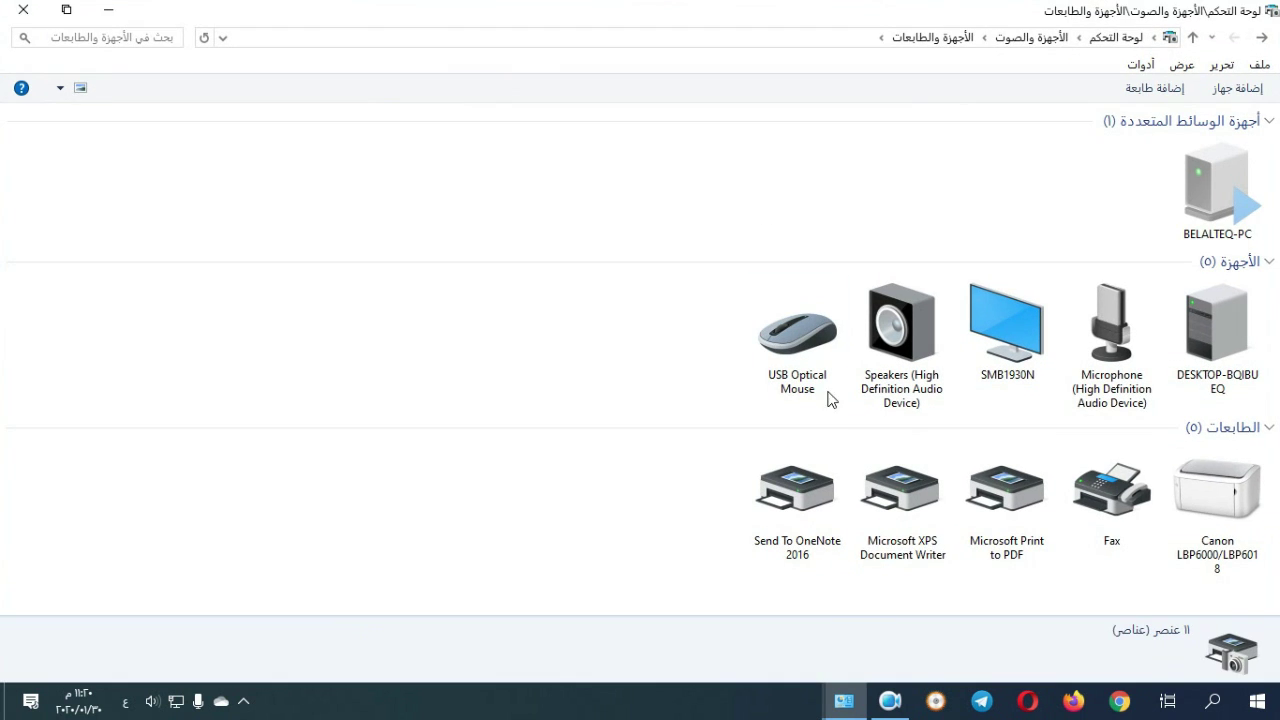
- In the Canon LBP6000/LBP6018 printer's properties, share the printer under the share name Canon LBP6000LBP6018
click(1220, 496)
right_click(1220, 496)
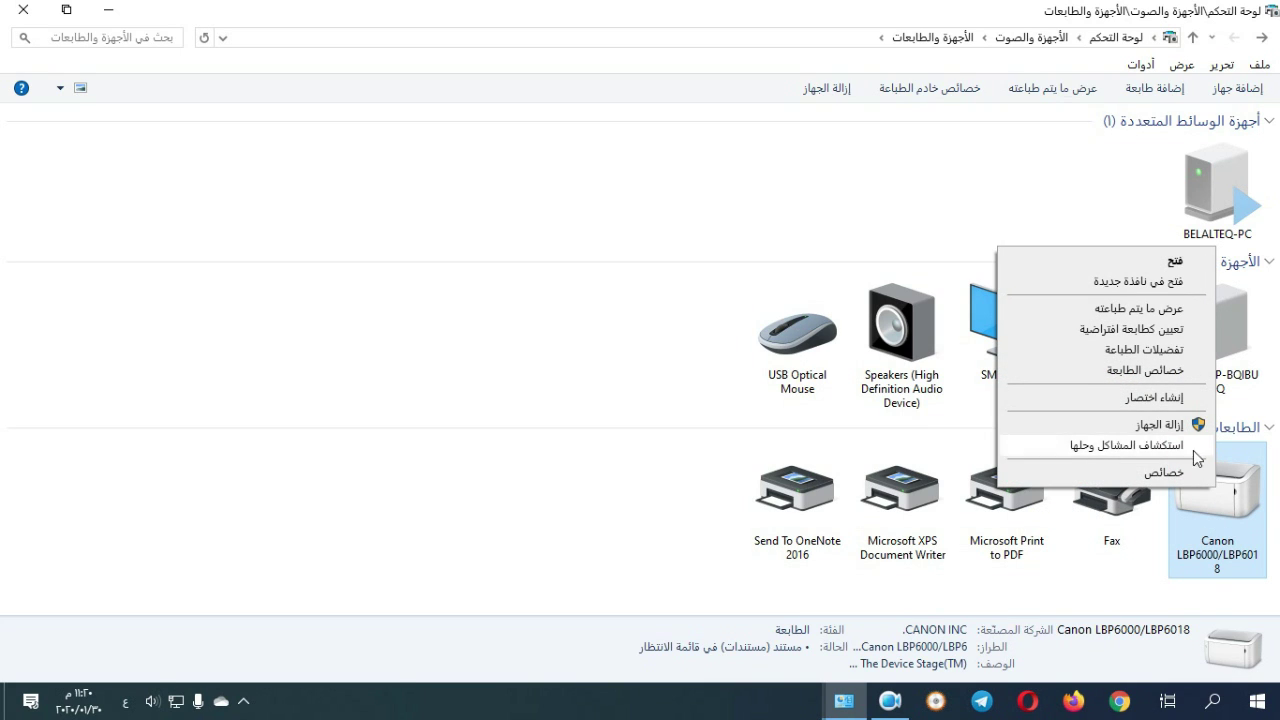
click(1172, 372)
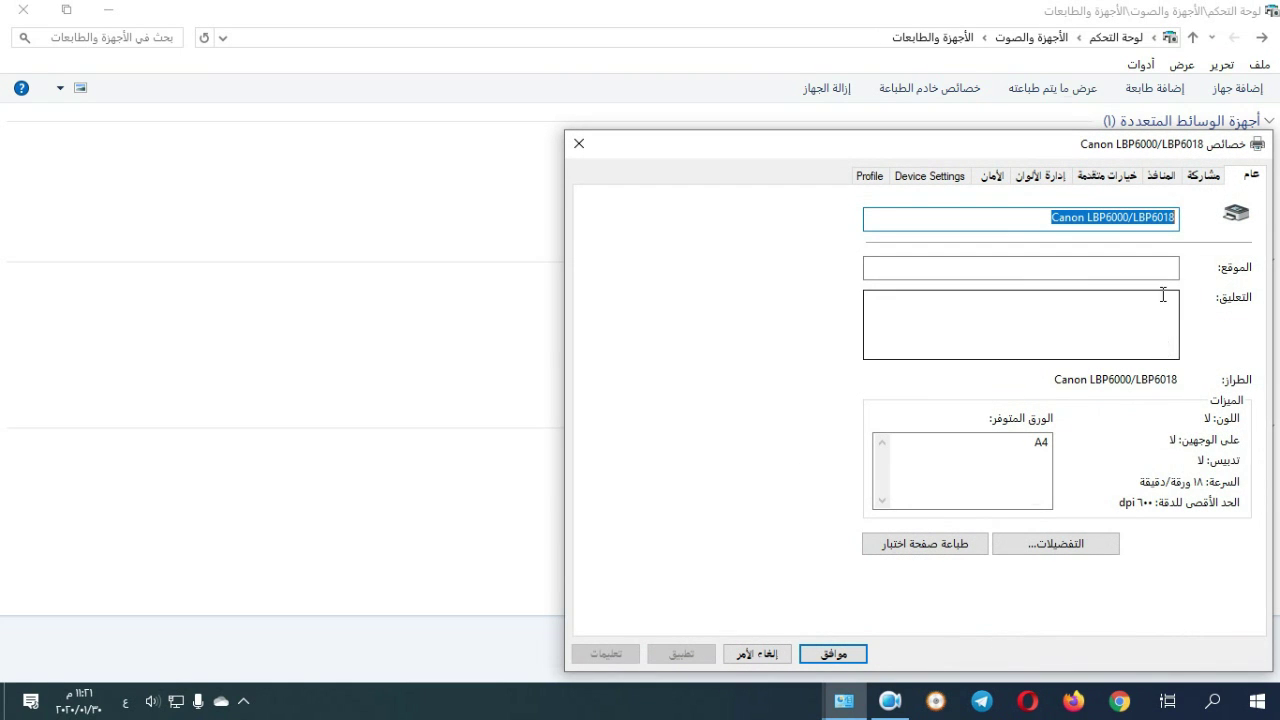
click(1203, 175)
drag(1179, 151, 1019, 128)
click(1068, 289)
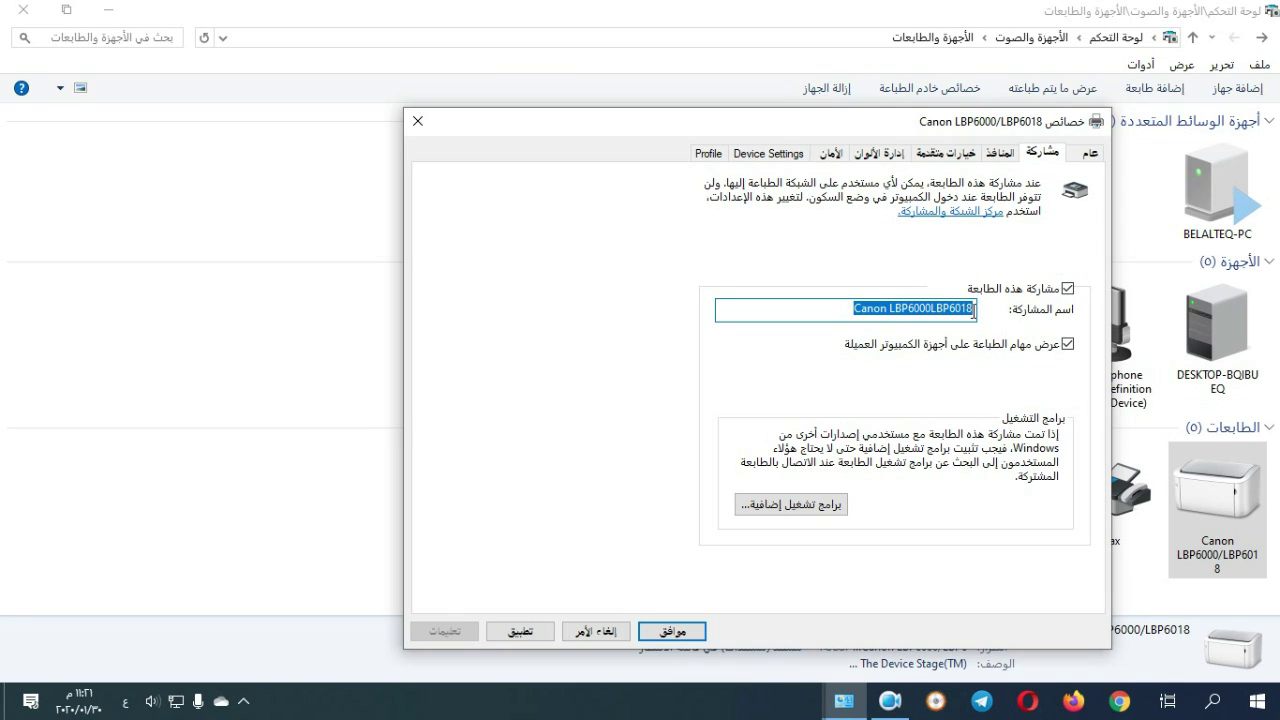
click(974, 310)
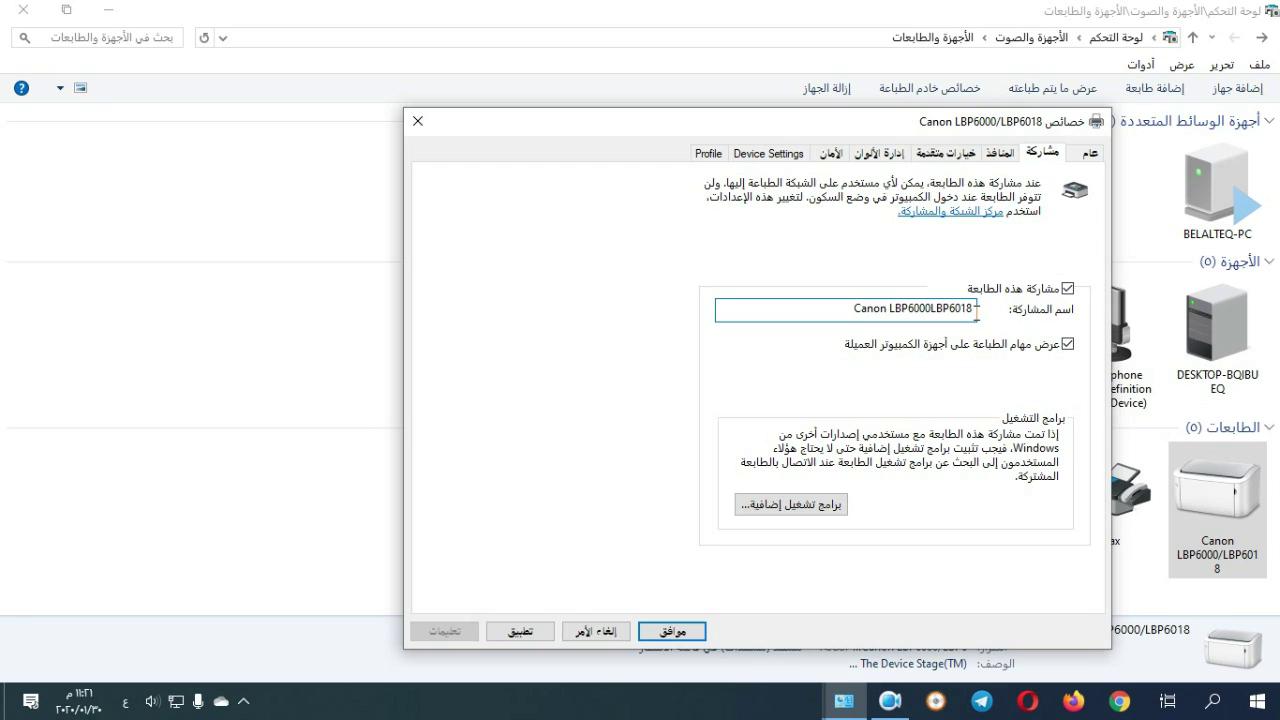
drag(806, 312, 1016, 330)
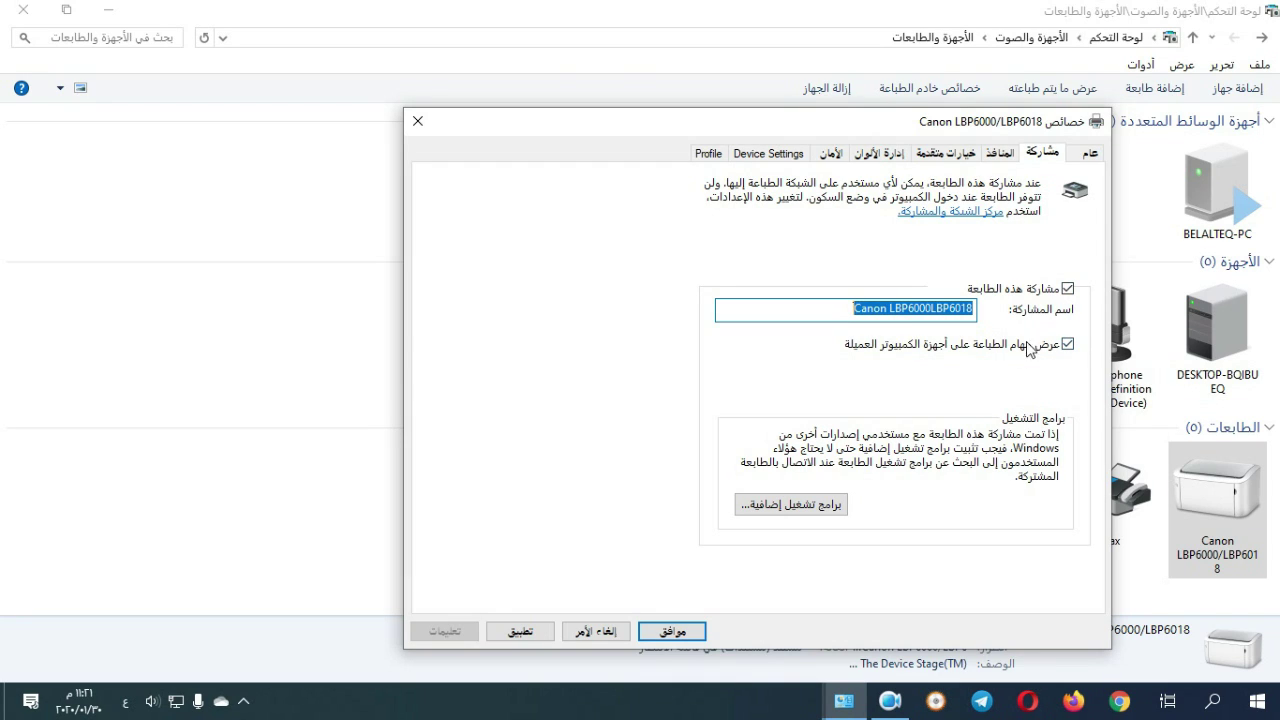
click(676, 630)
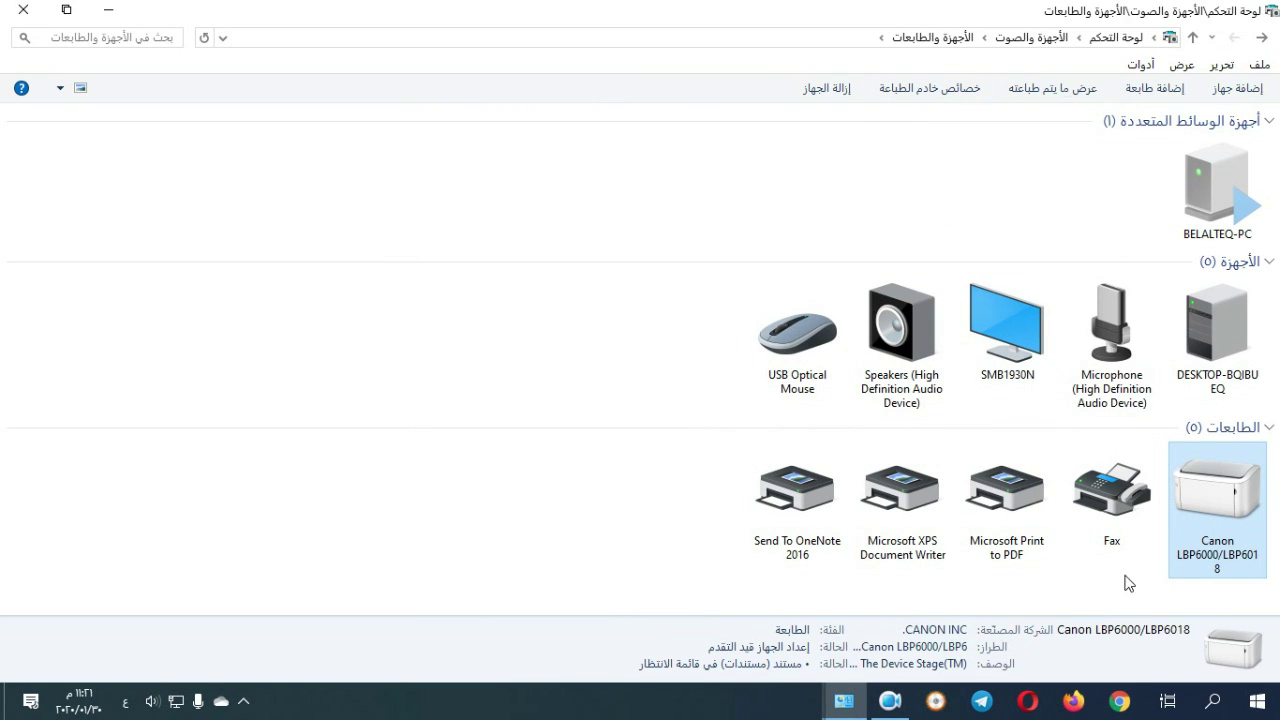
- Refresh the Devices and Printers list, check the Canon printer's sharing status, and close the window
right_click(576, 492)
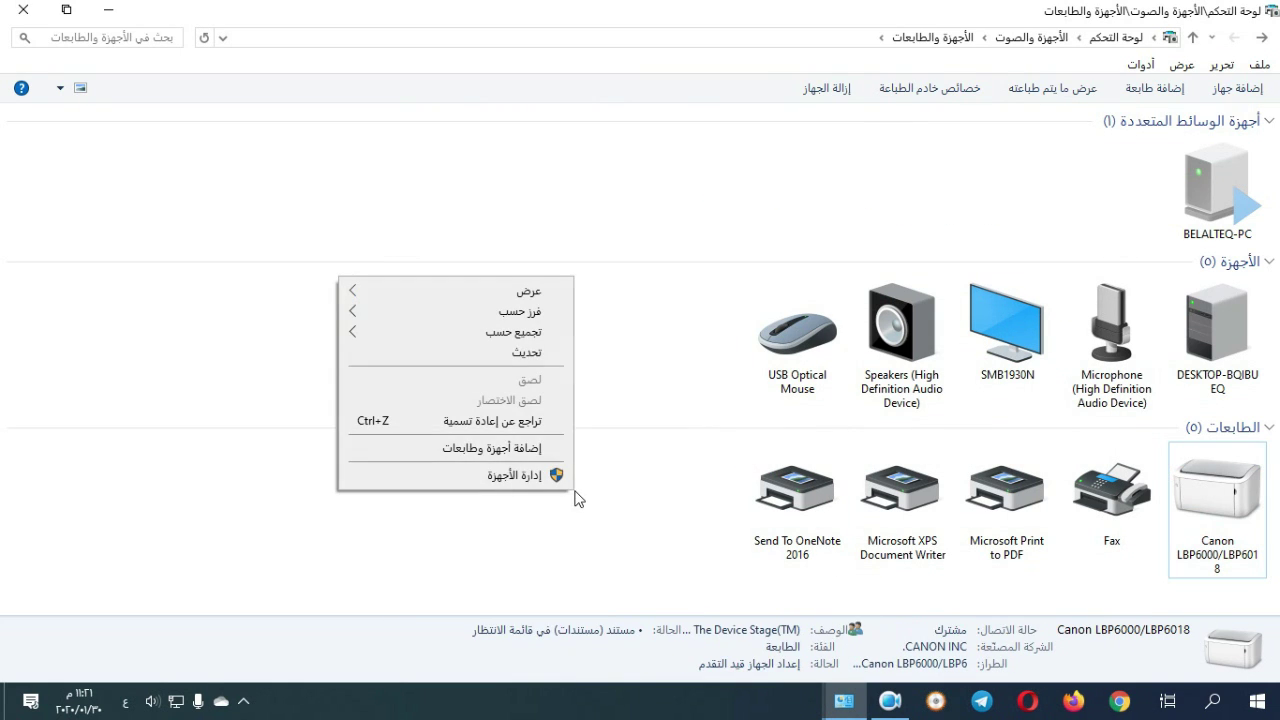
click(540, 351)
click(1250, 537)
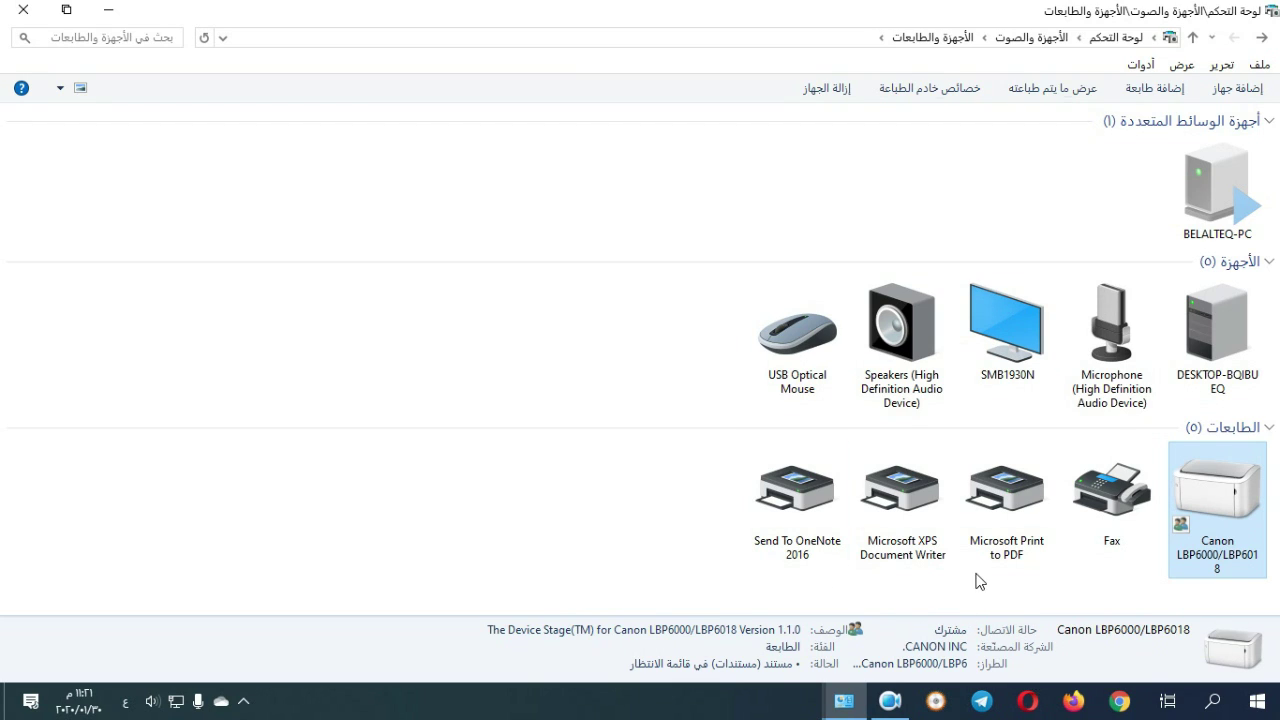
click(24, 11)
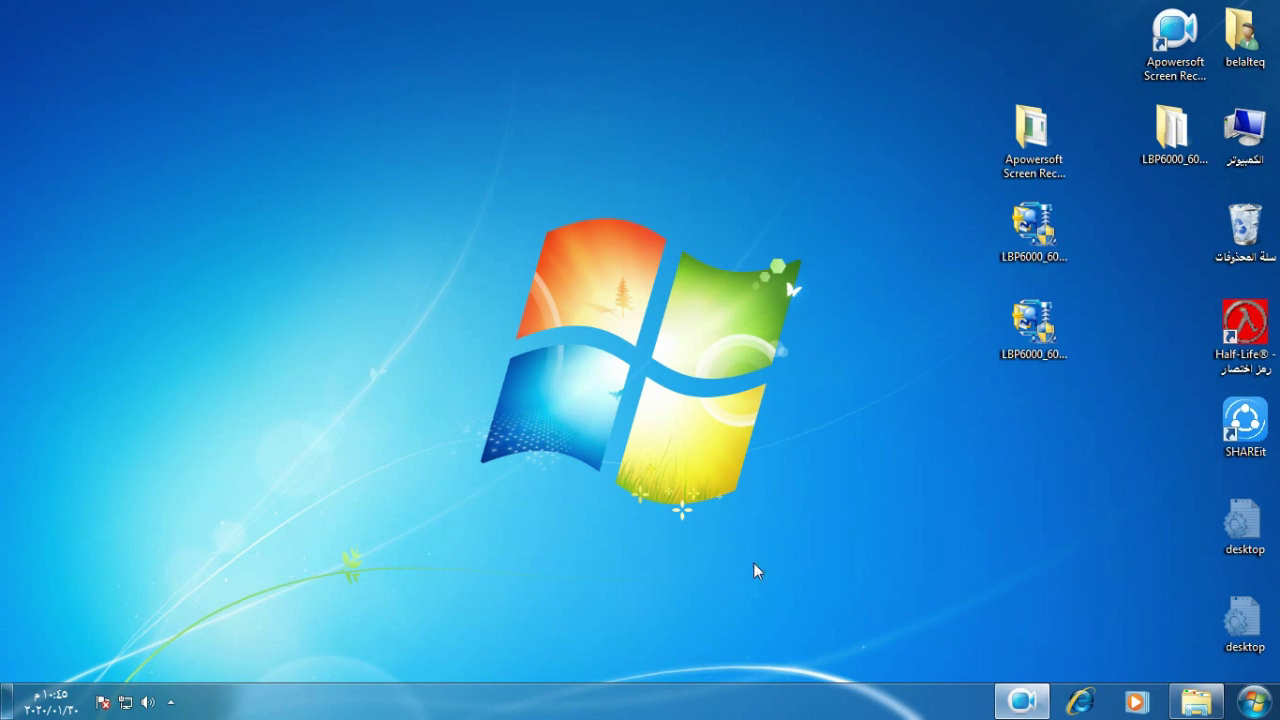
- On the Windows 7 computer, set the system clock to 11:22 PM and confirm the date and time settings
click(67, 710)
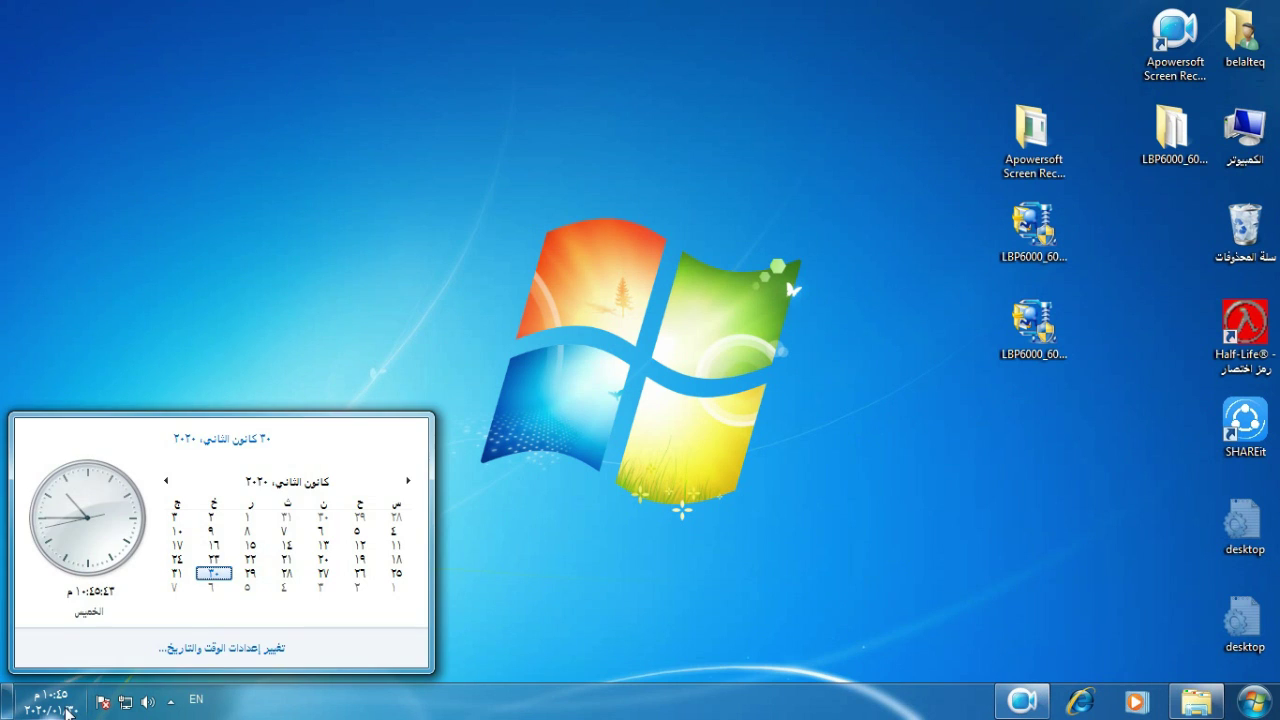
click(212, 650)
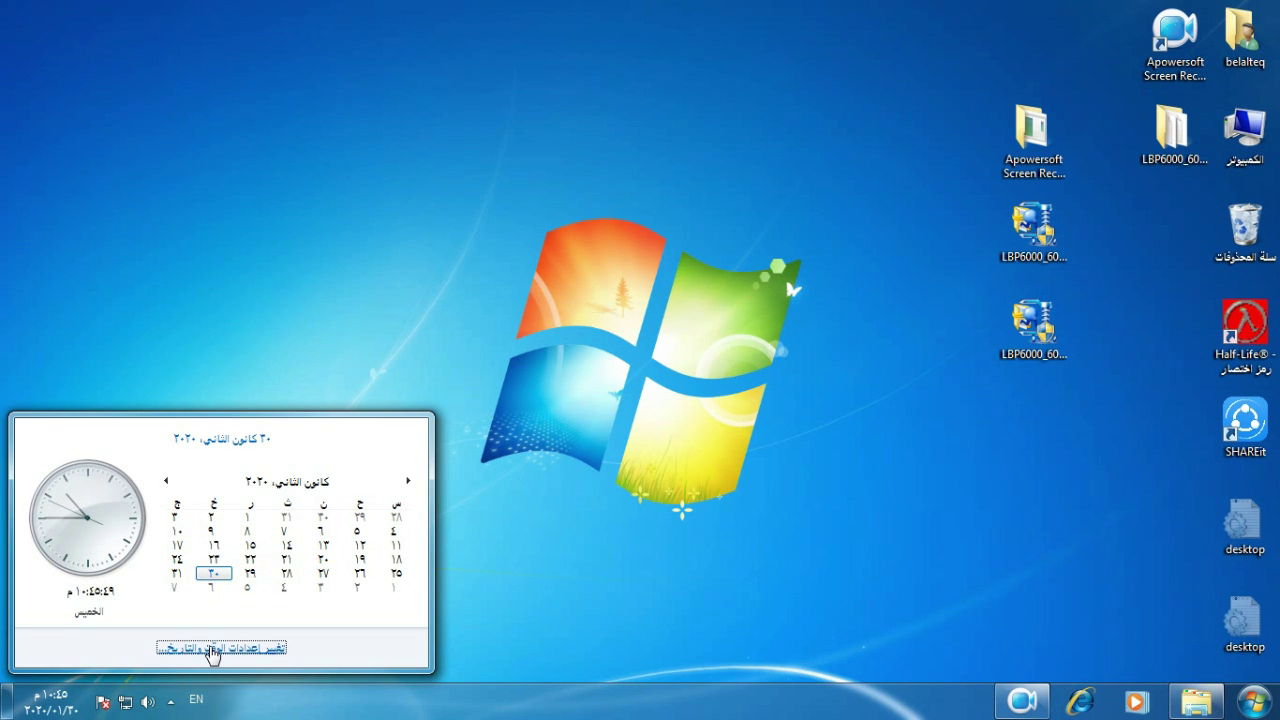
click(212, 650)
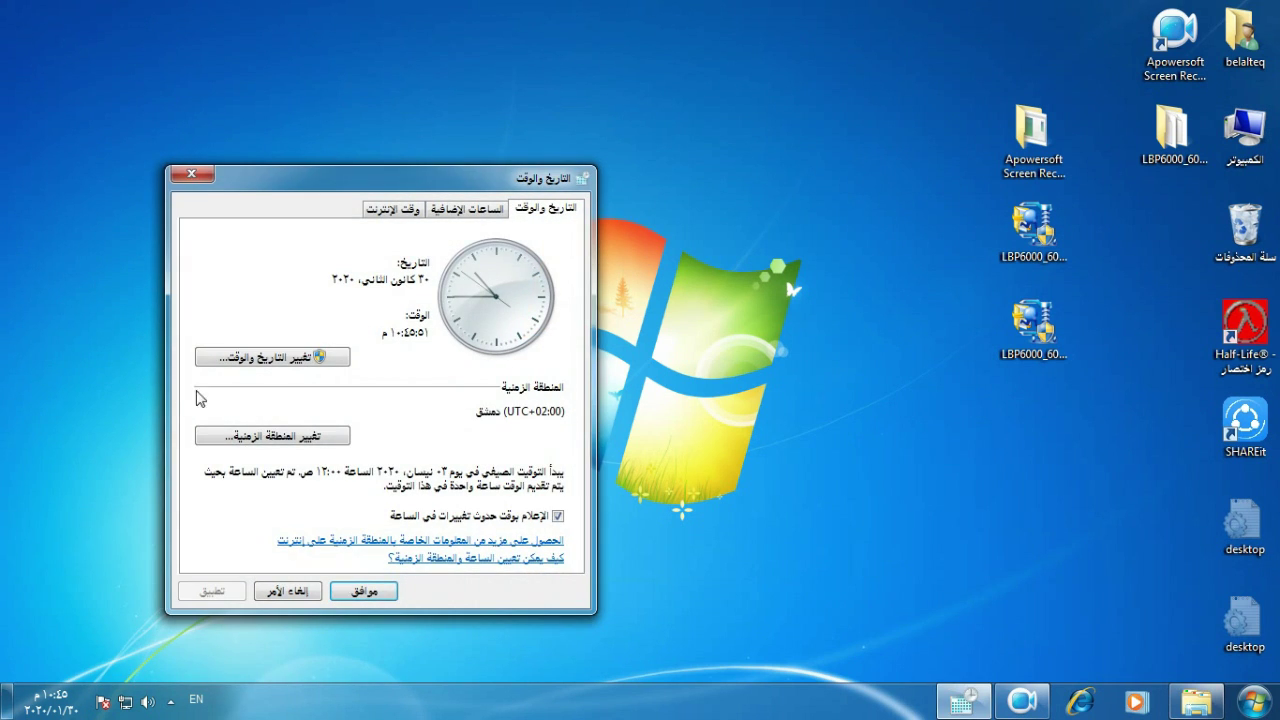
click(258, 358)
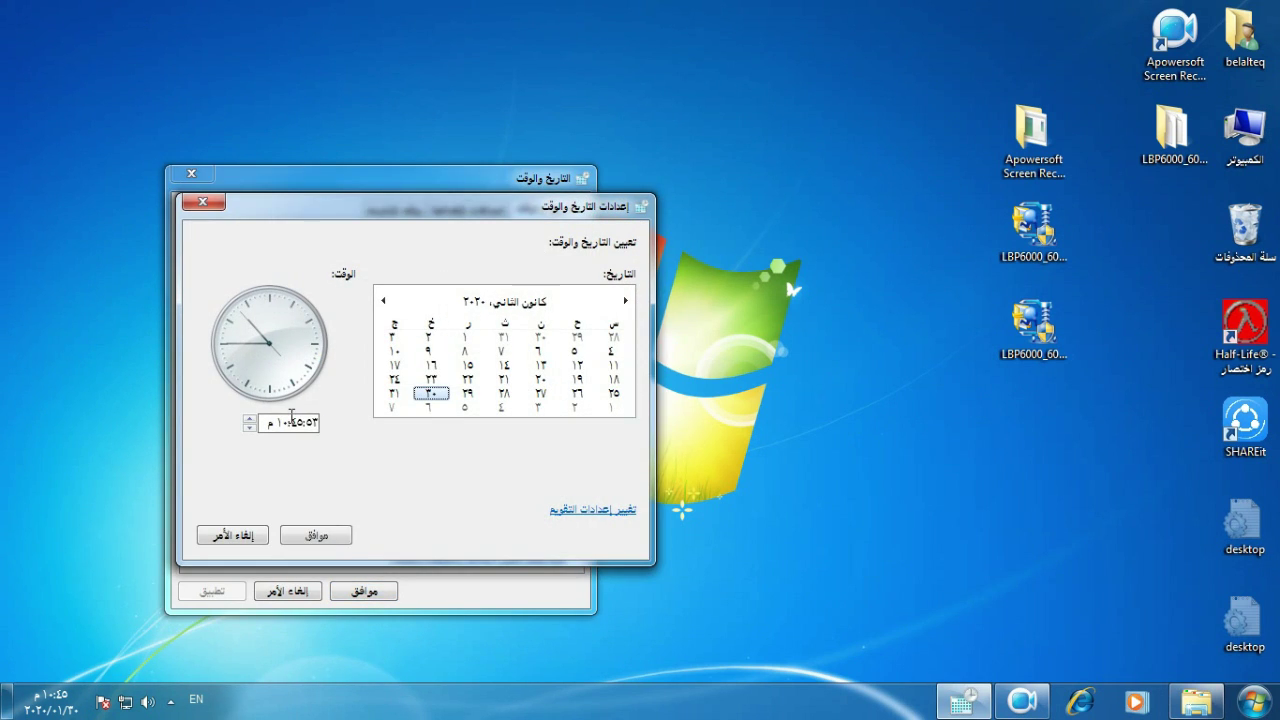
click(282, 422)
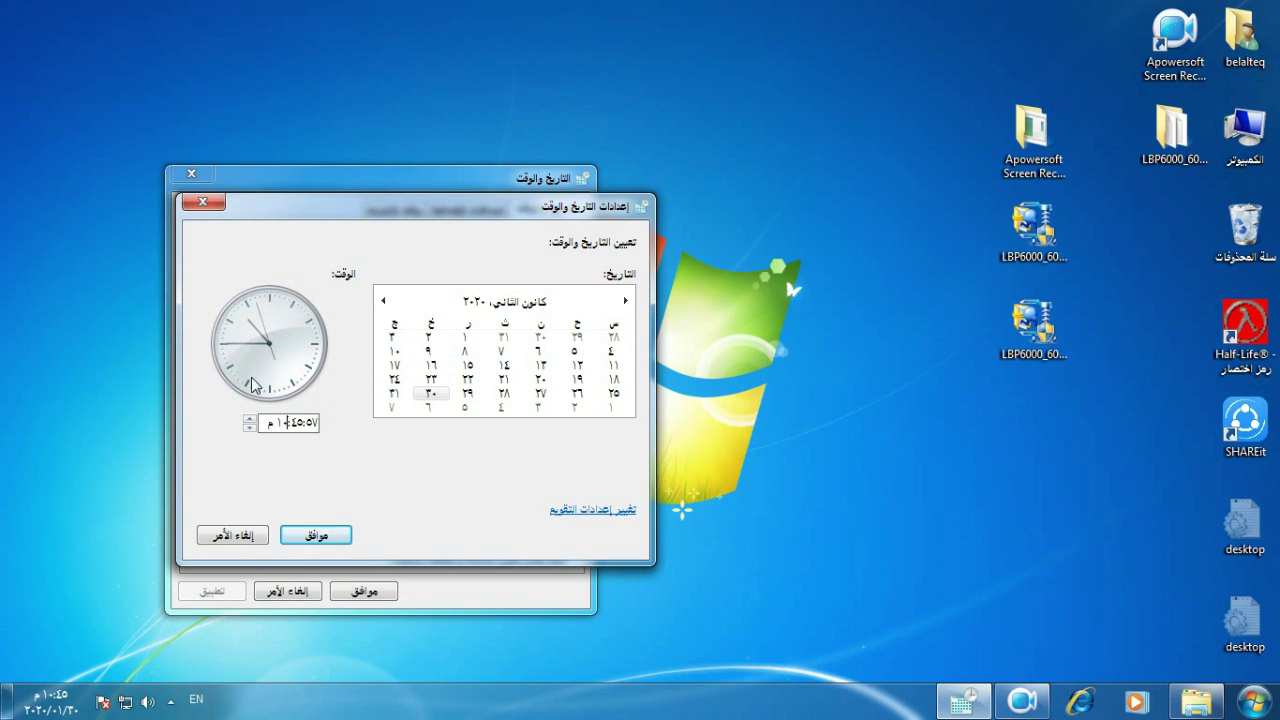
click(282, 423)
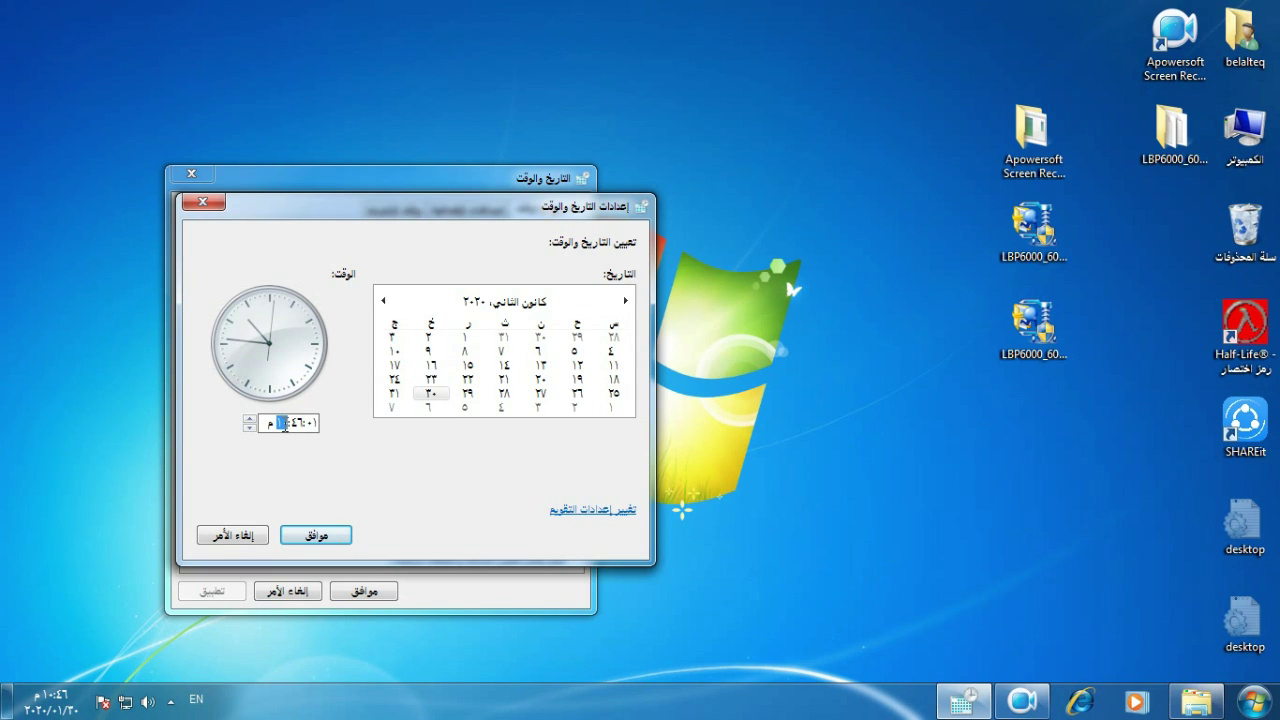
text(11)
text(22)
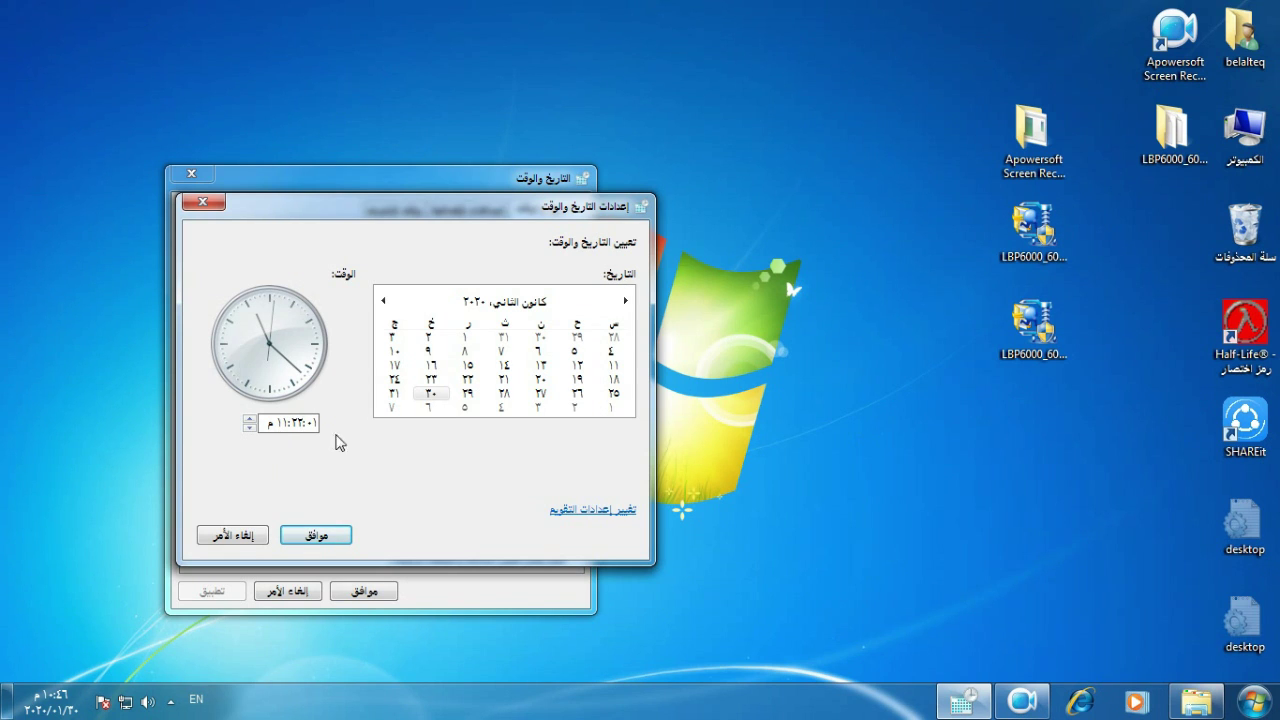
click(341, 528)
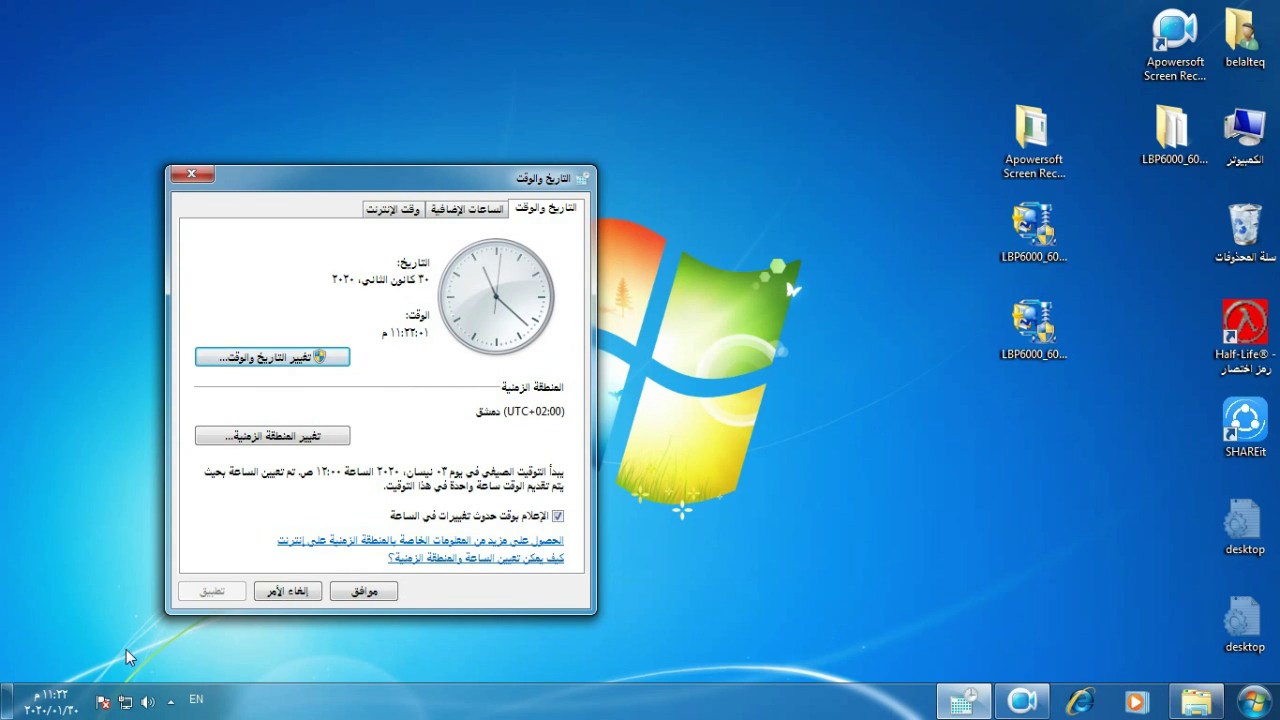
click(358, 592)
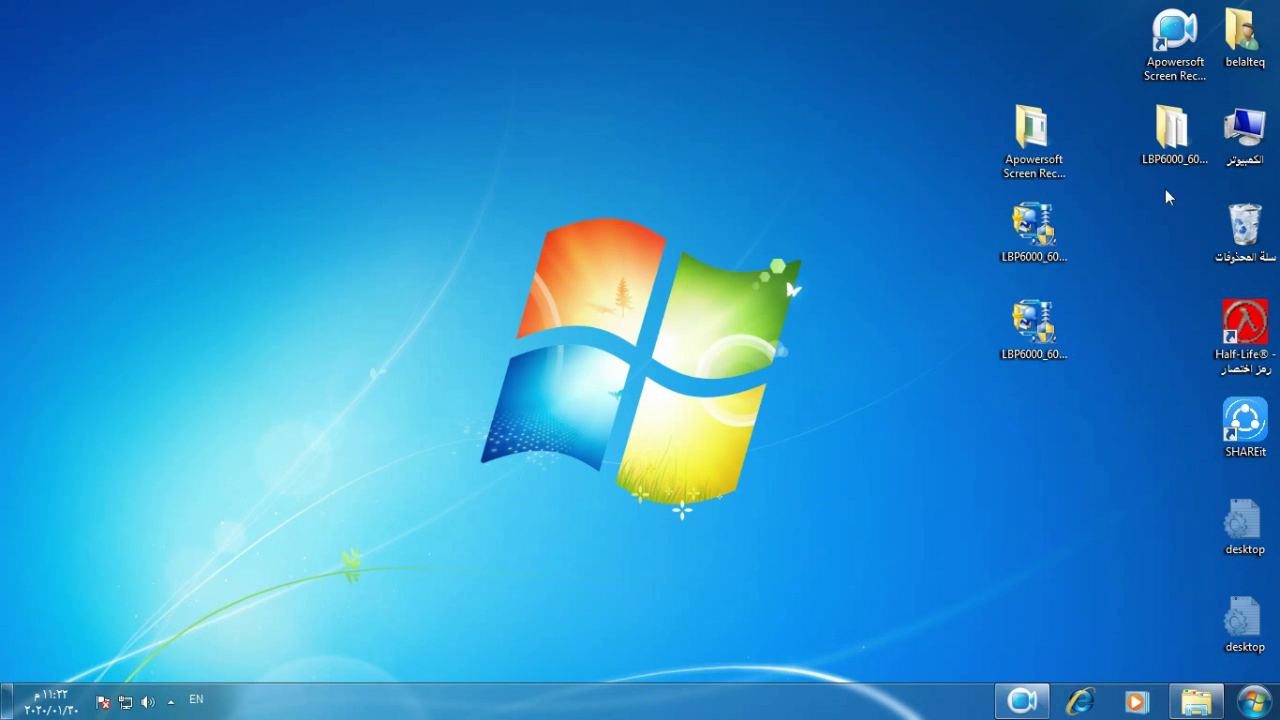
- View the basic system information of the Windows 7 computer, including its edition and system type
right_click(1240, 134)
click(1172, 313)
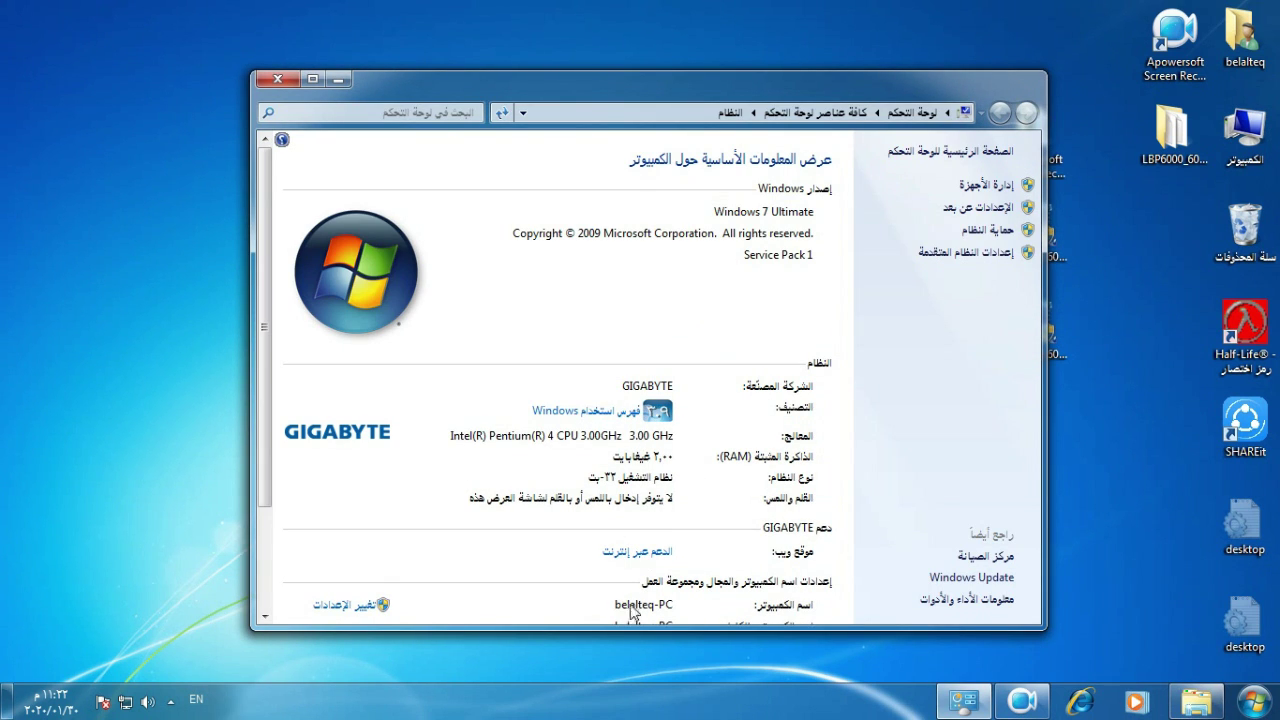
click(282, 78)
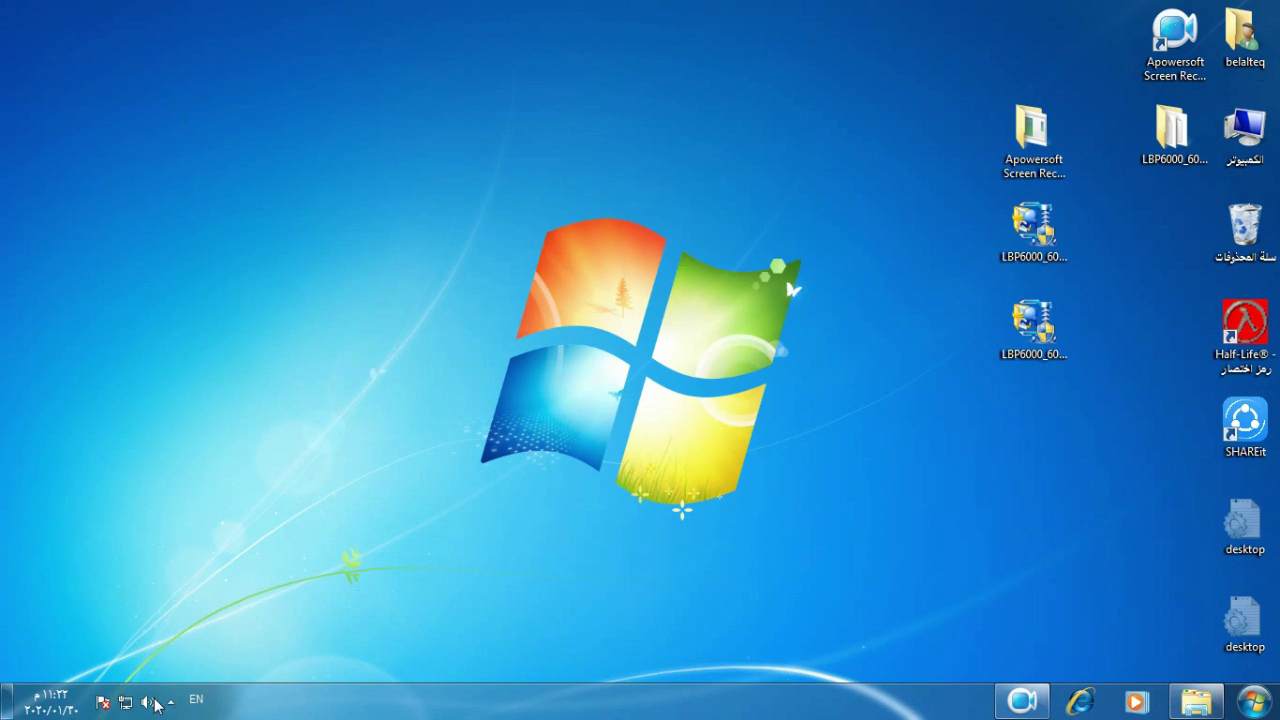
- In the advanced sharing settings for the Home or Work profile, turn on file and printer sharing and turn off password-protected sharing
right_click(130, 708)
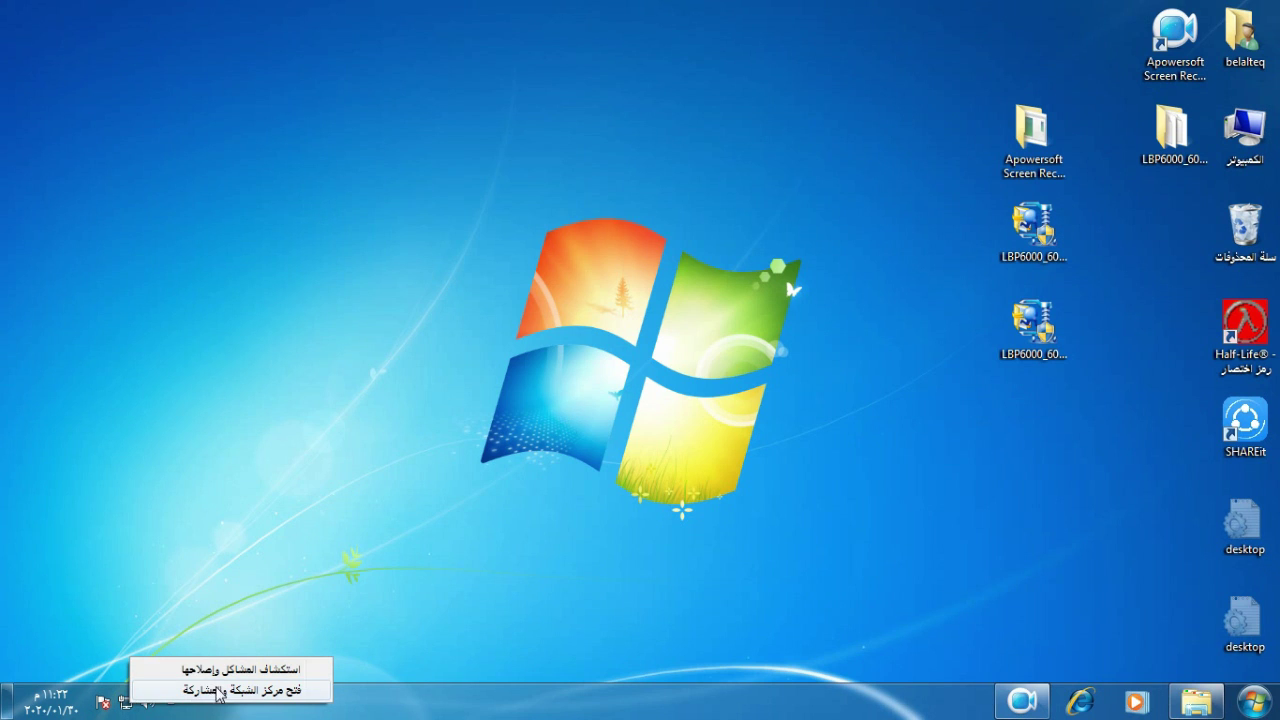
click(262, 700)
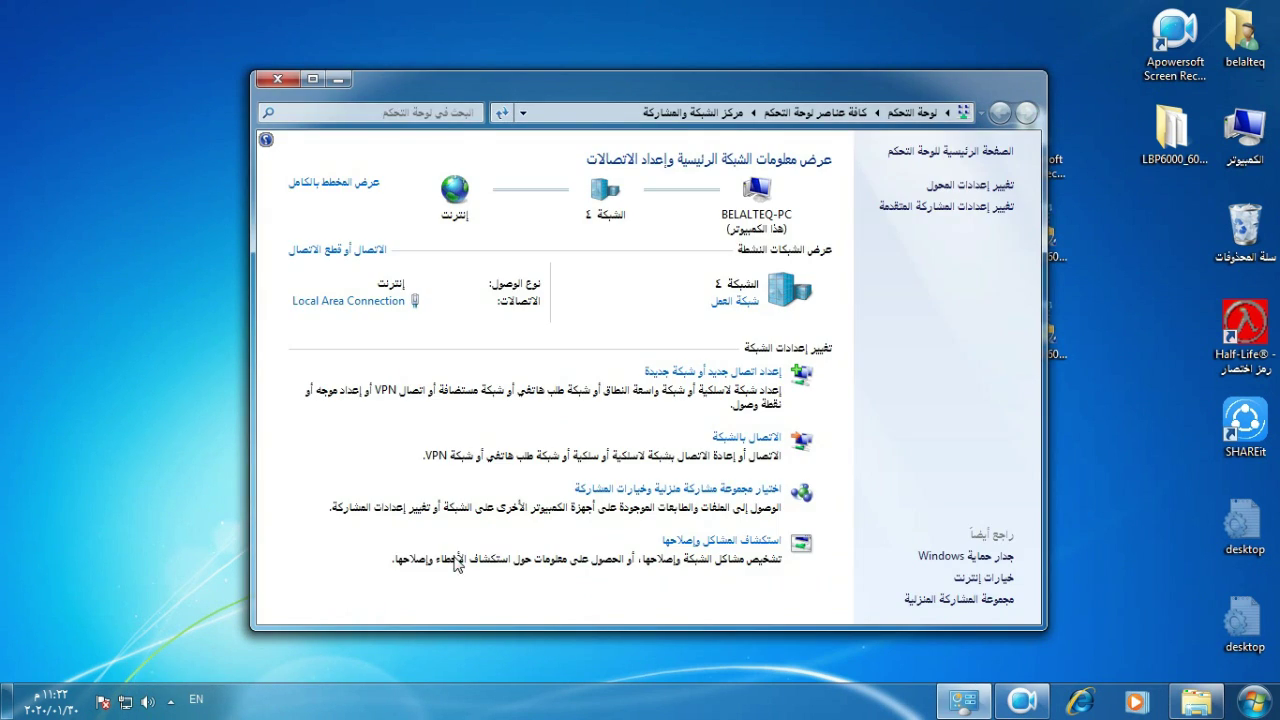
click(966, 210)
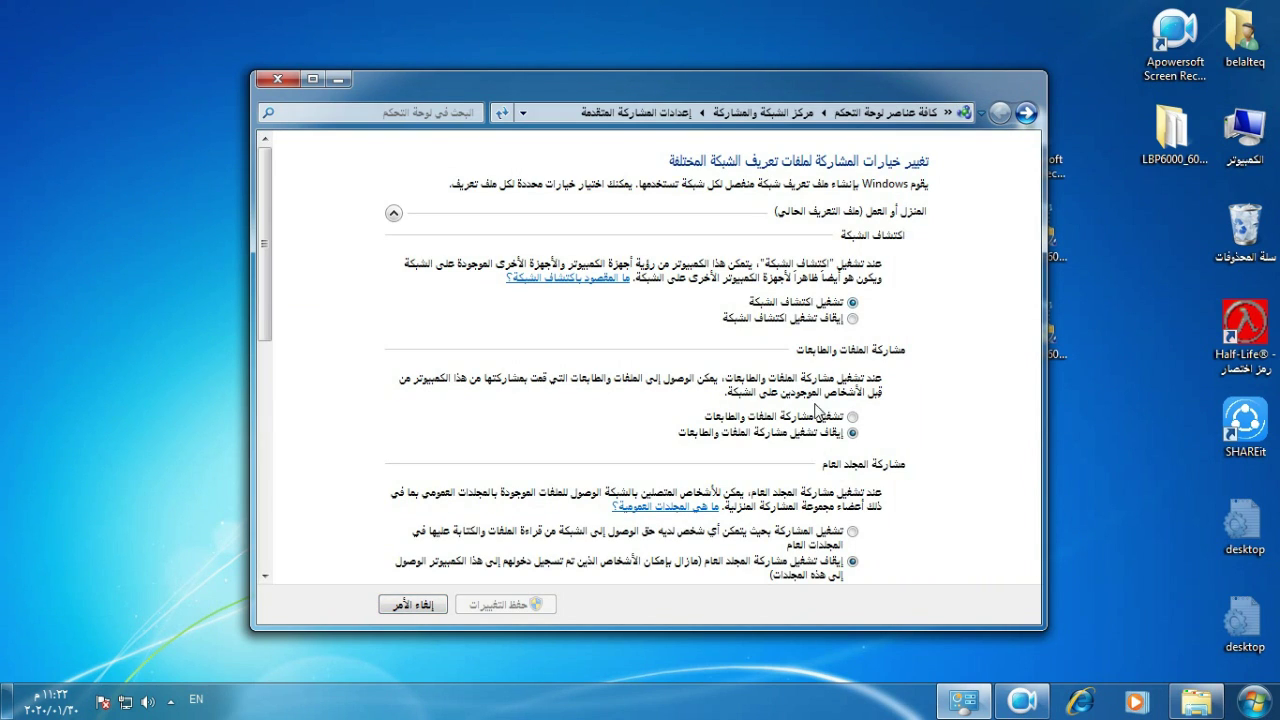
click(808, 418)
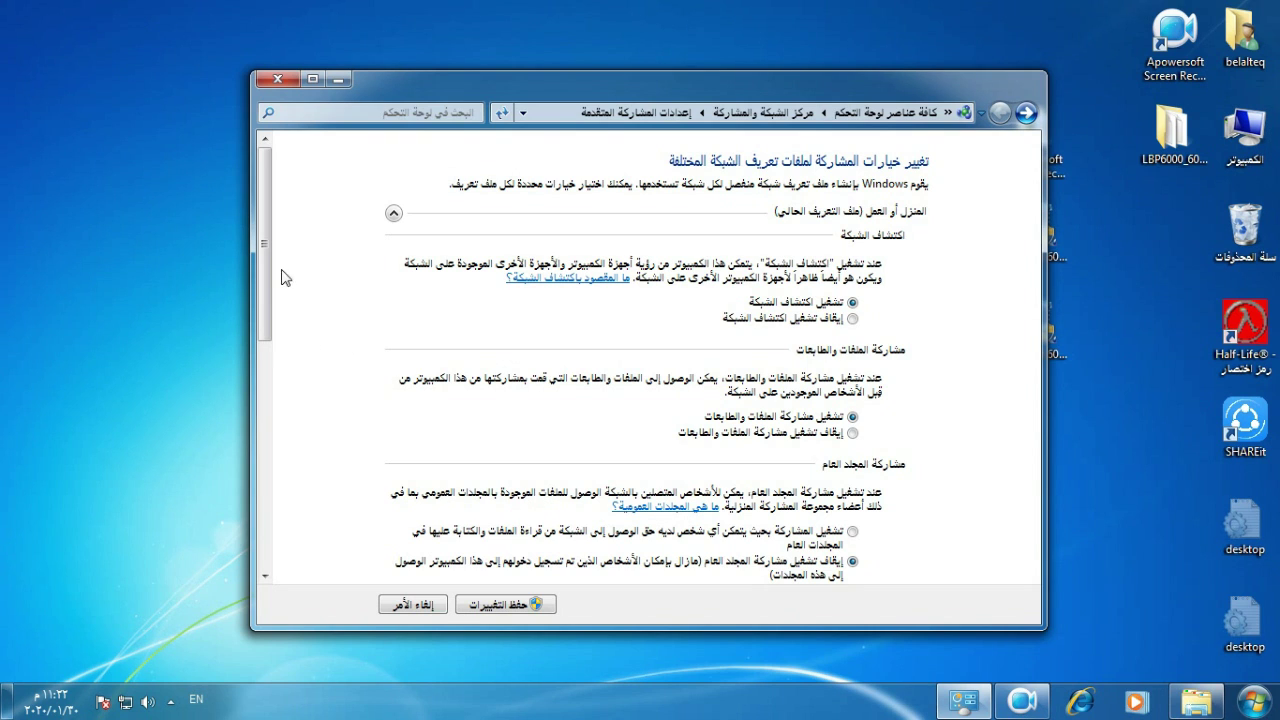
drag(269, 272, 266, 466)
click(786, 350)
click(752, 440)
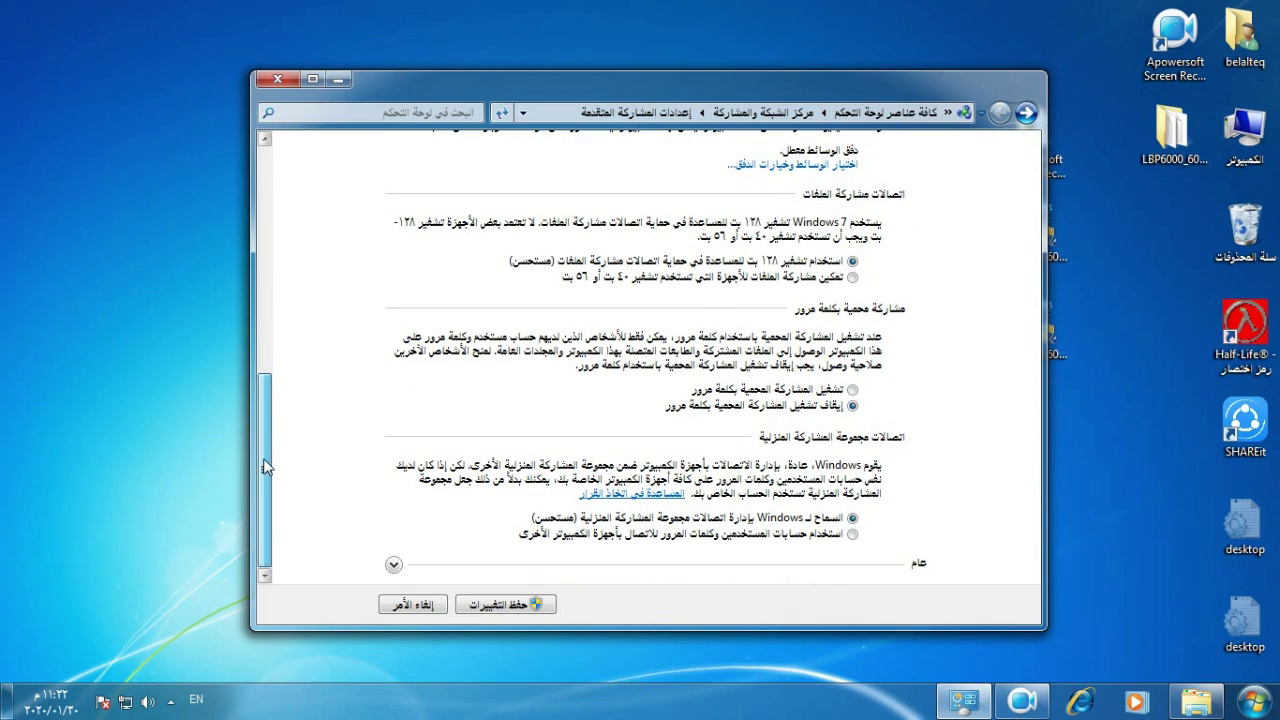
- For the Public profile, turn on network discovery and public folder sharing, turn off password-protected sharing, and save the changes
click(393, 565)
click(818, 244)
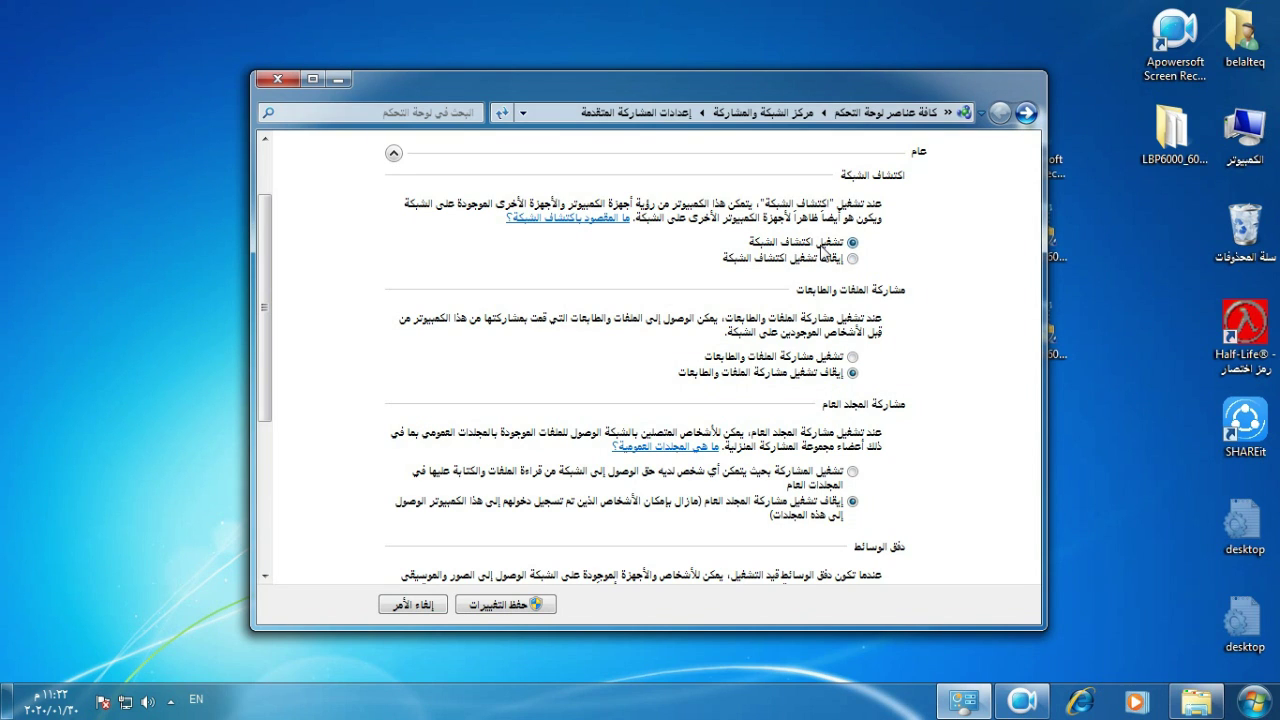
click(815, 470)
scroll(275, 340, down, 1)
drag(271, 340, 274, 485)
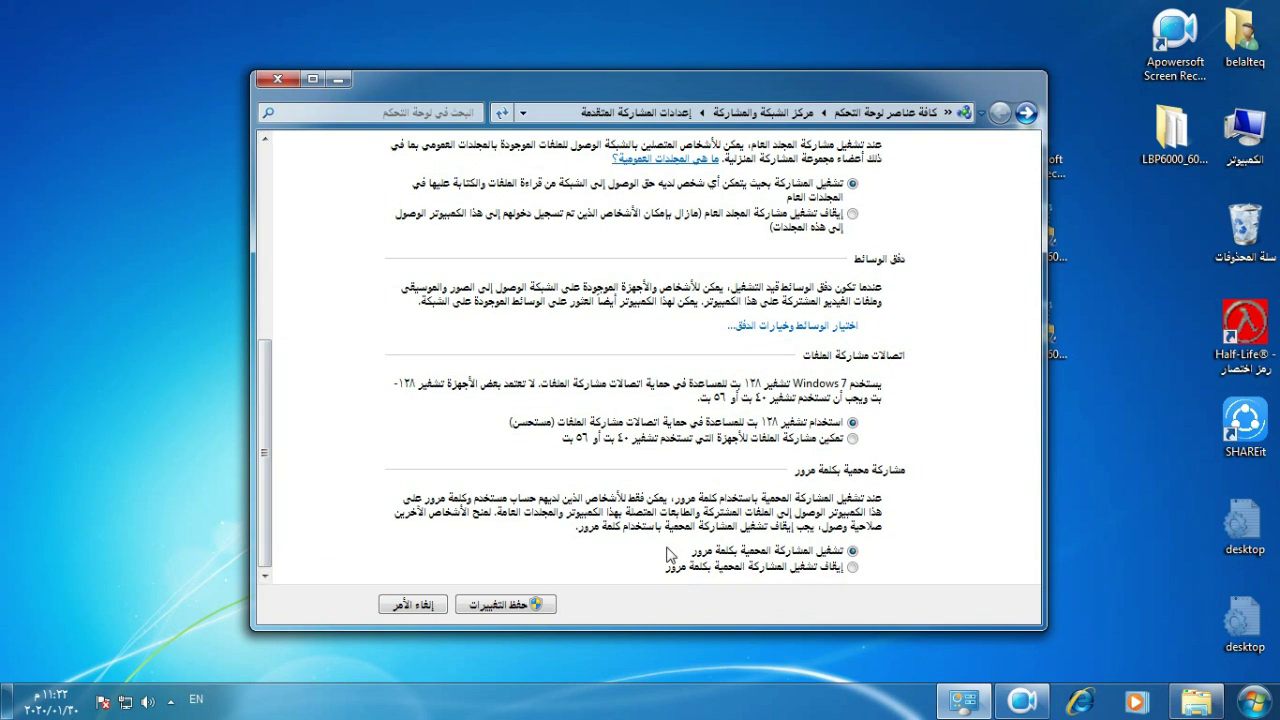
click(763, 569)
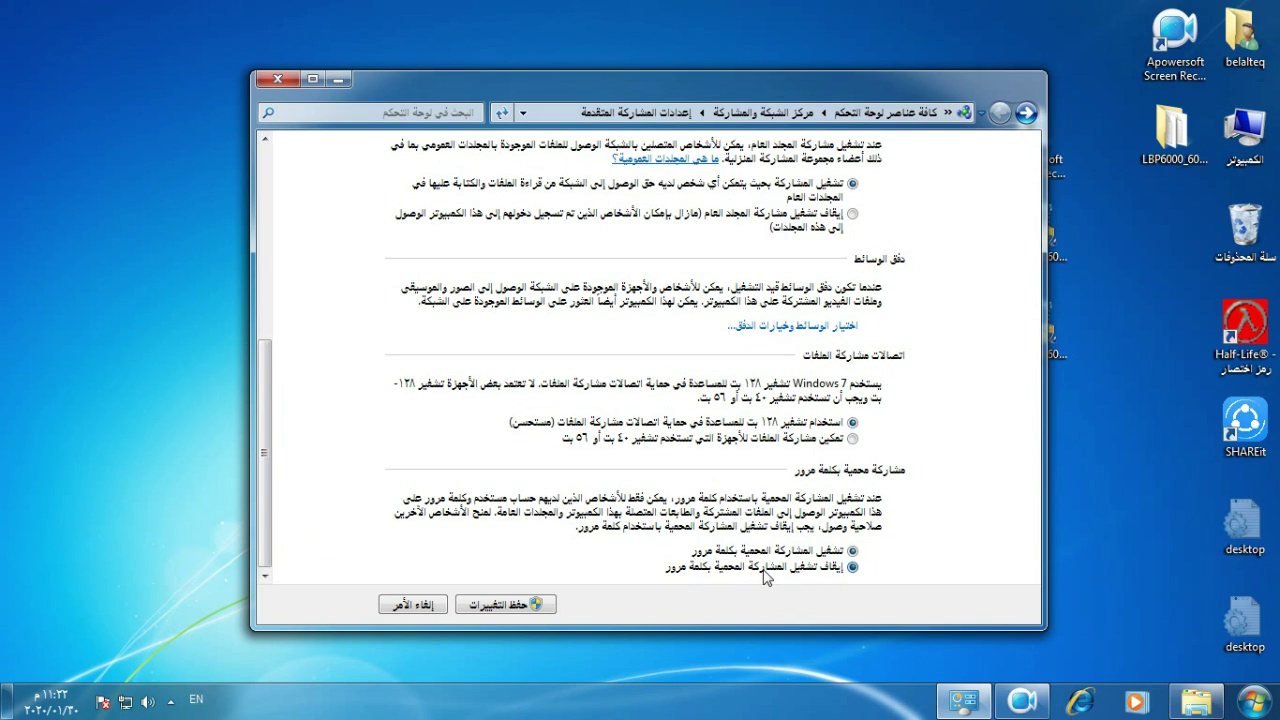
click(501, 612)
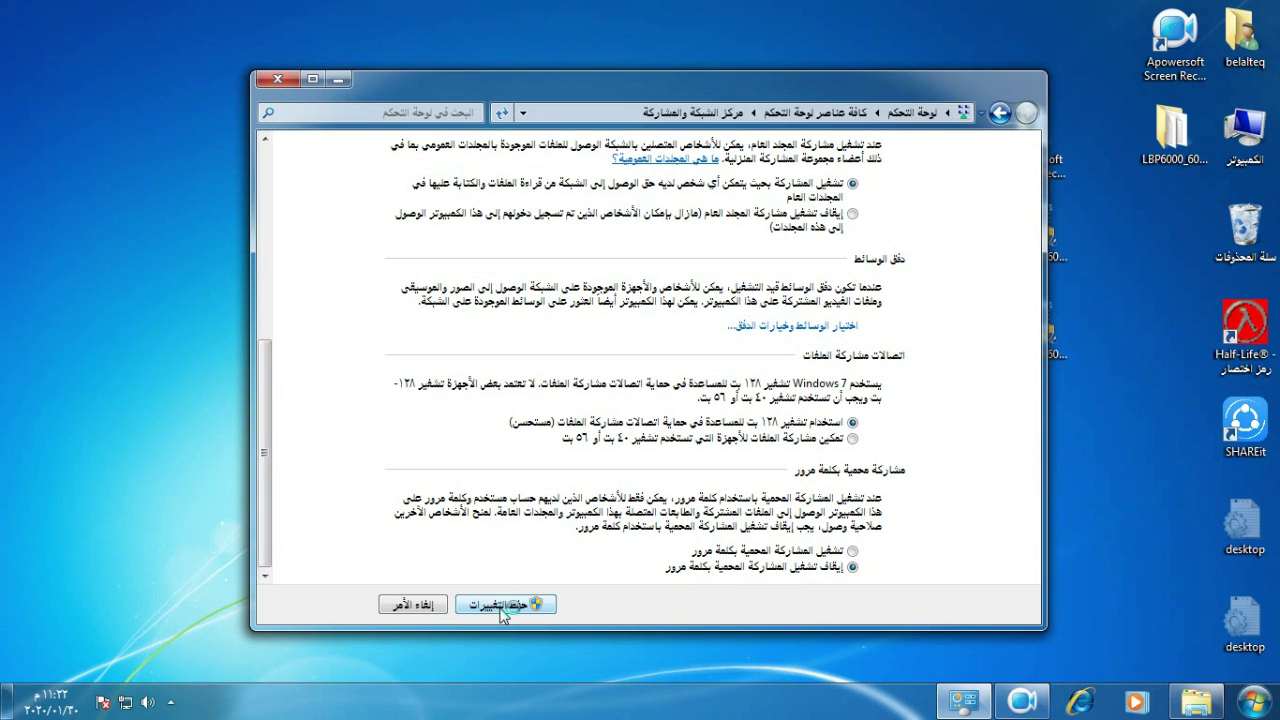
click(289, 77)
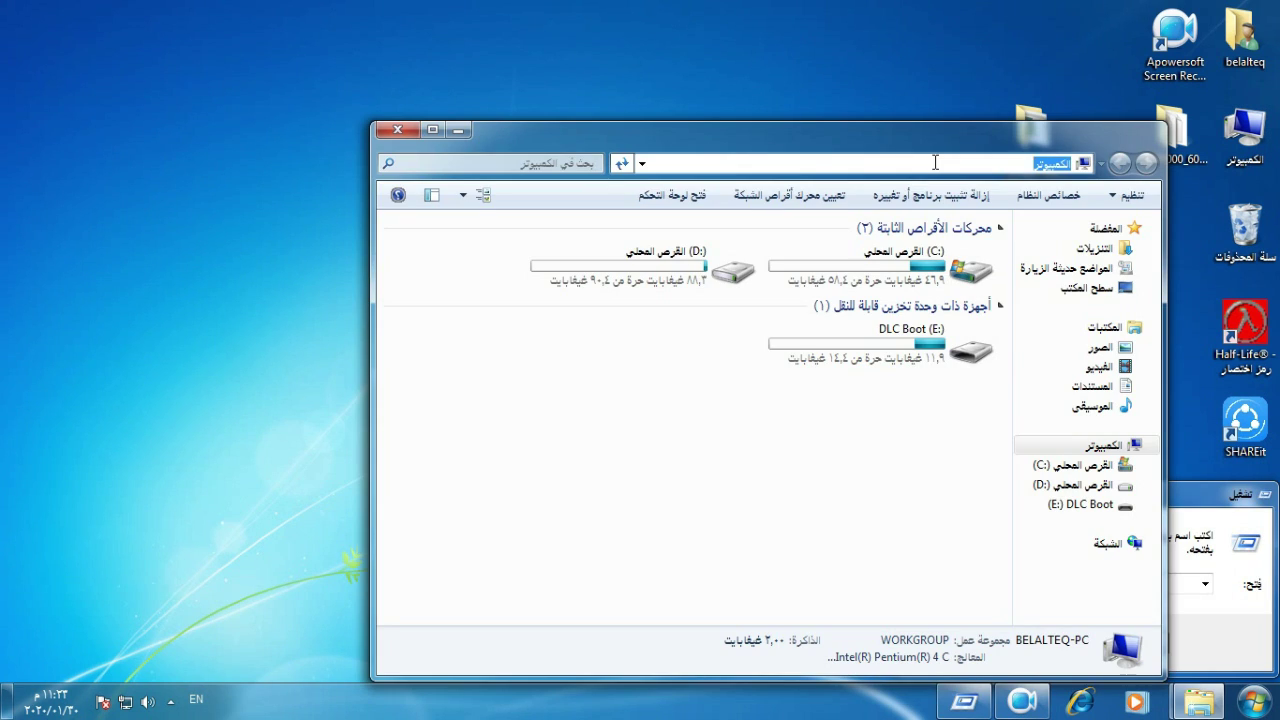
- Open the shared resources of the network computer at \\192.168.1.3 from the Computer window
key(BackSpace)
text(\\)
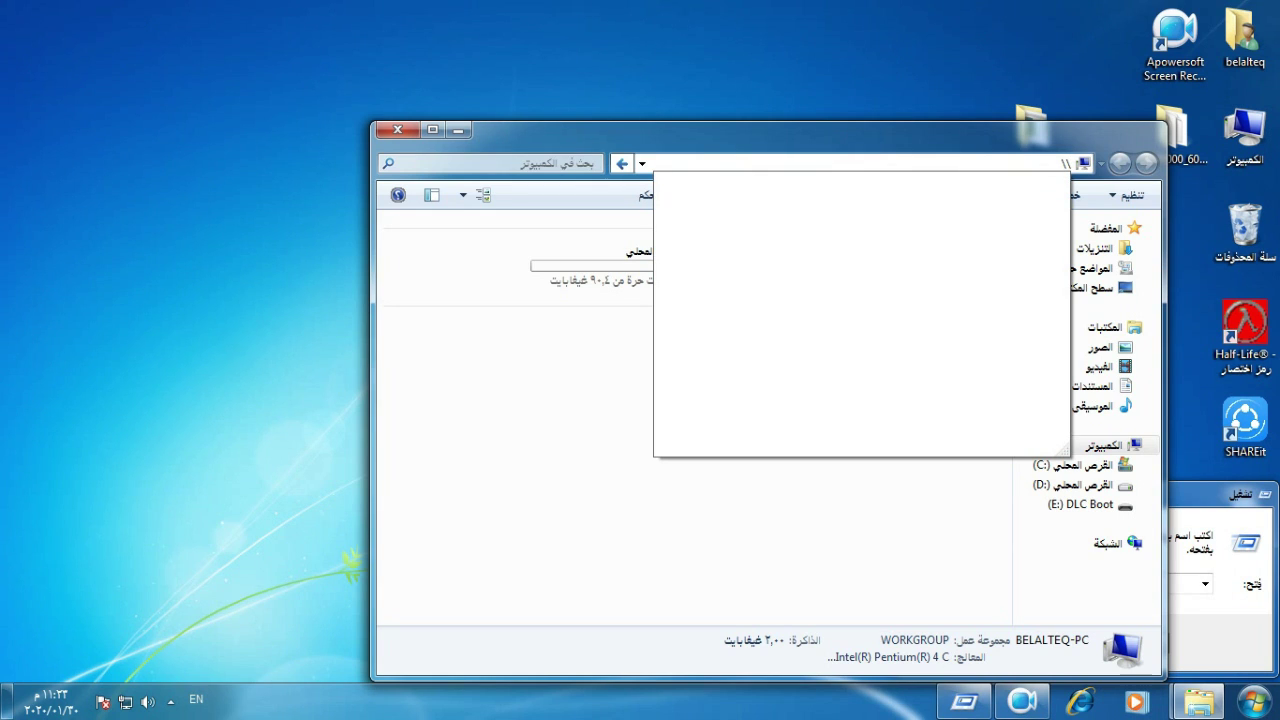
text(1)
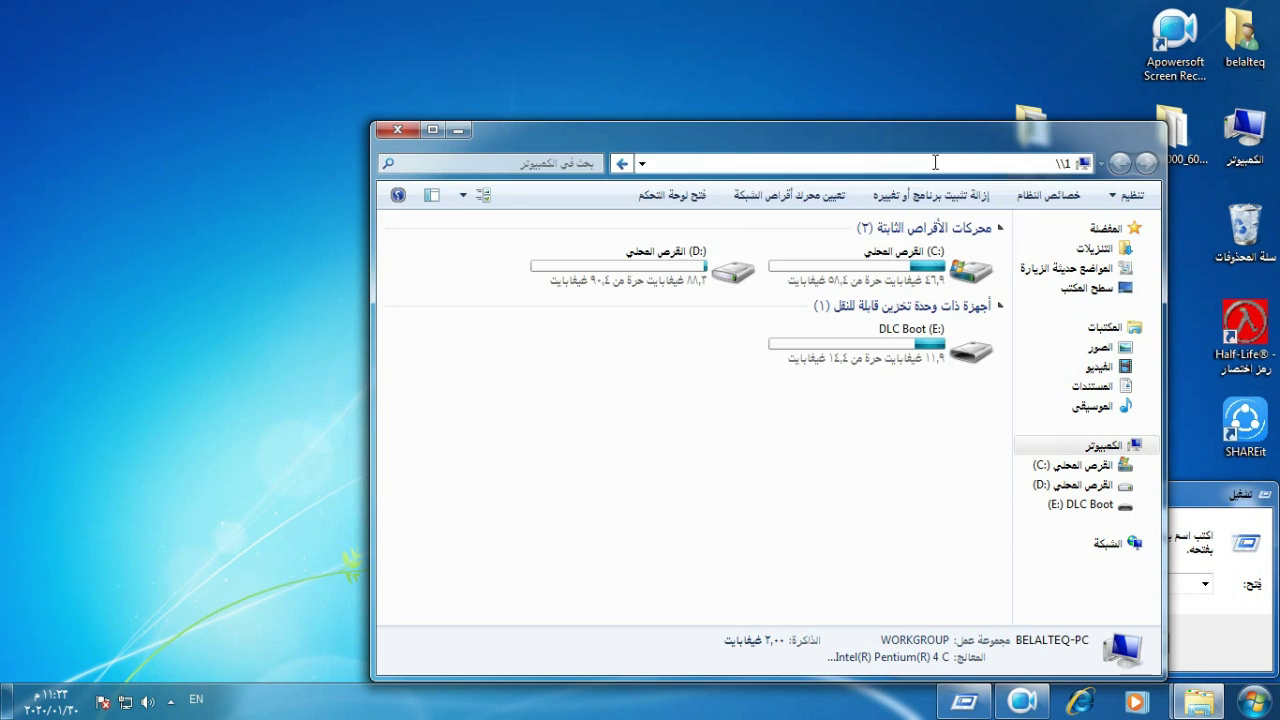
text(92.168.1.3)
key(Return)
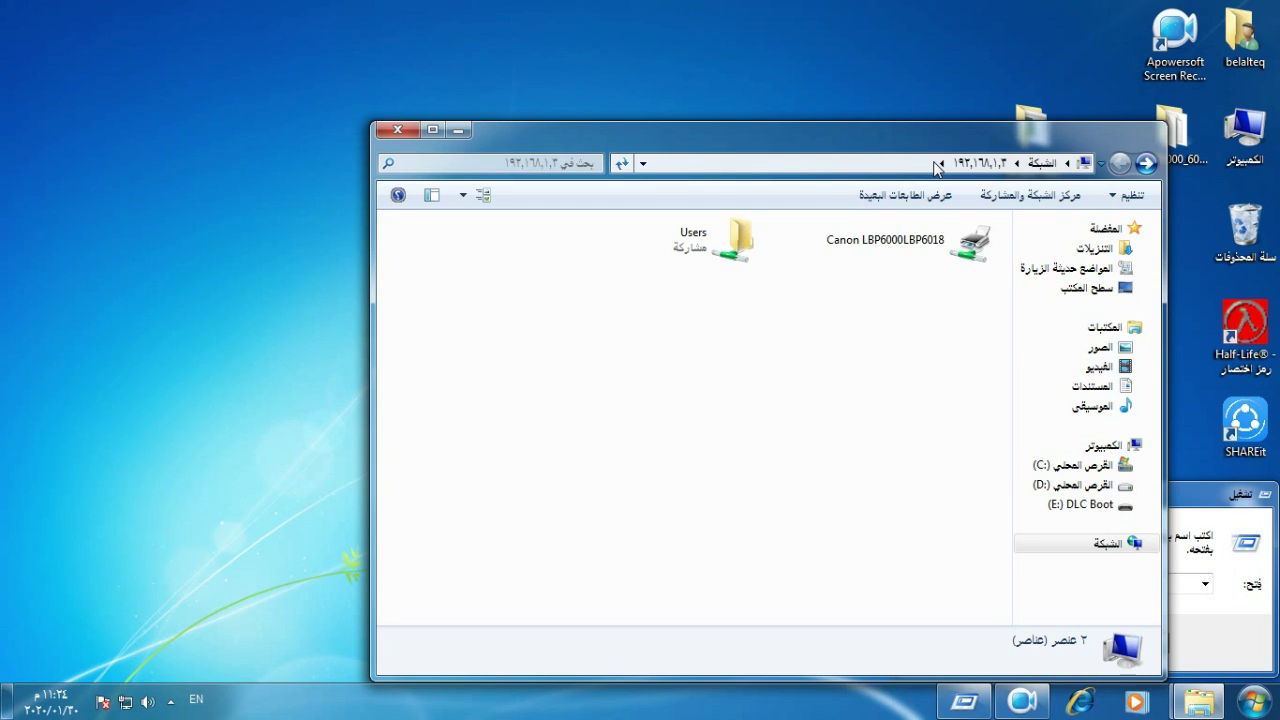
- Connect to the shared Canon LBP6000/LBP6018 printer and agree to locate its driver manually
click(945, 256)
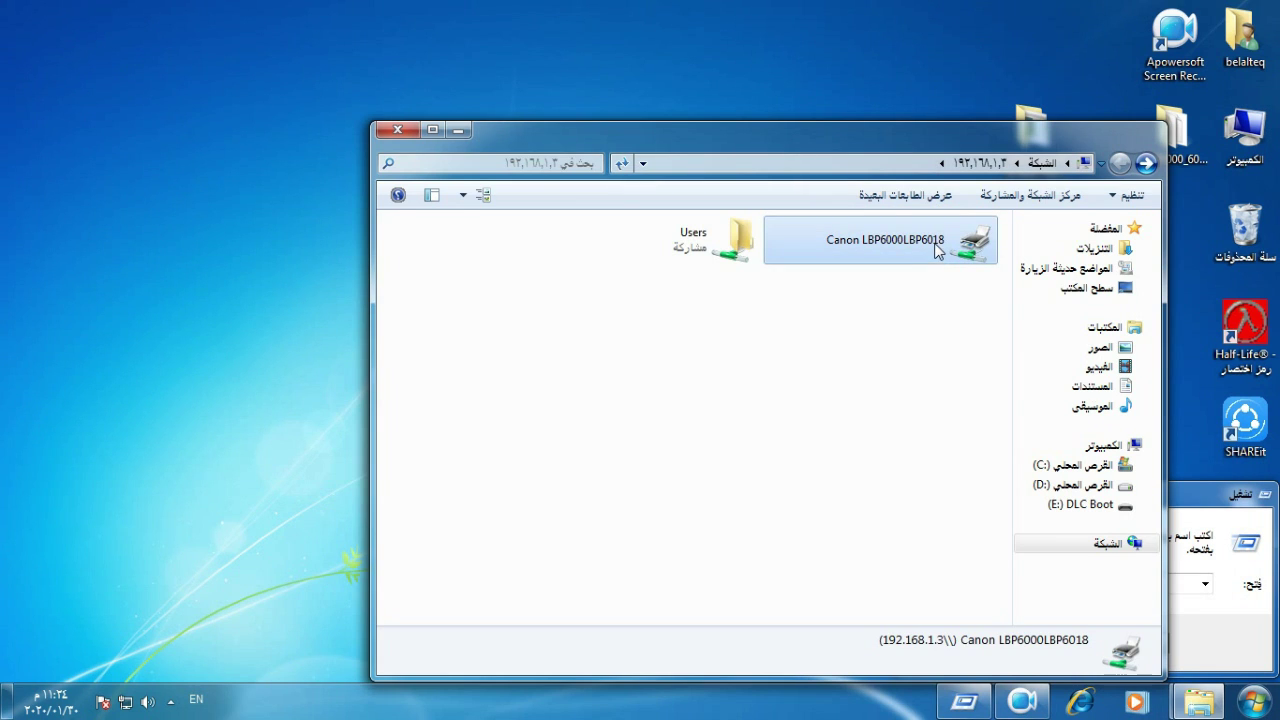
double_click(938, 250)
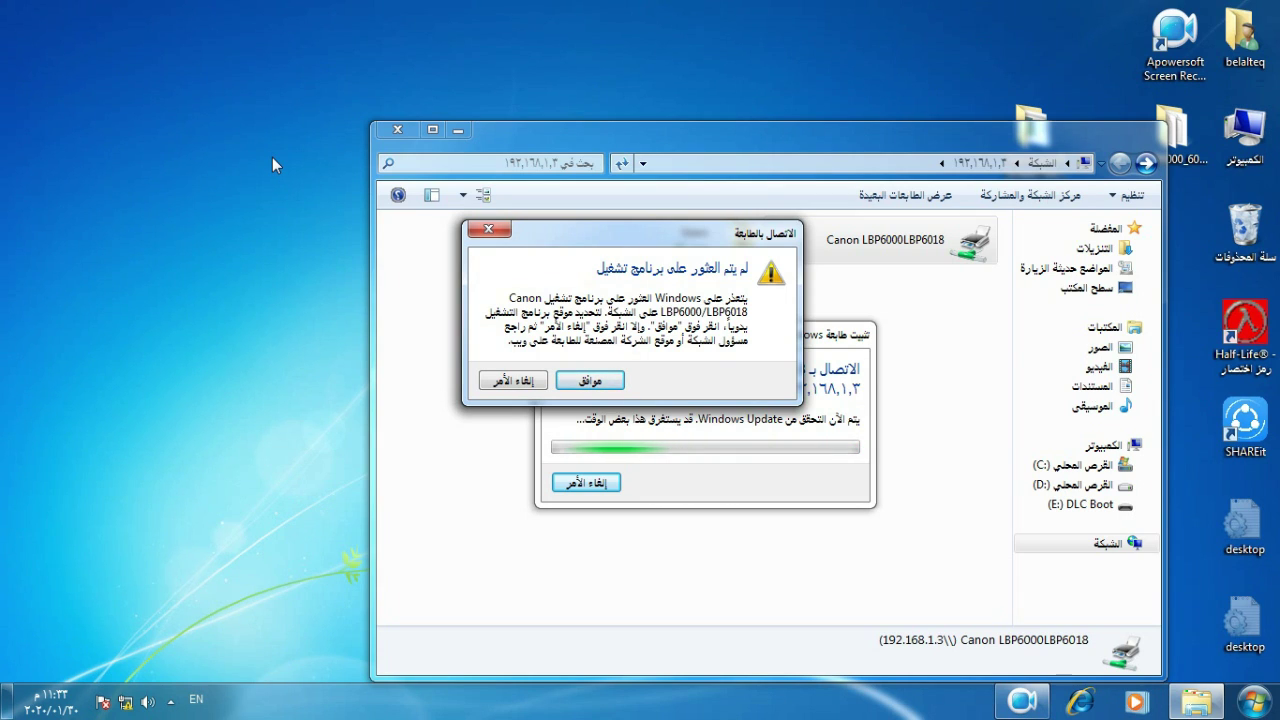
click(585, 380)
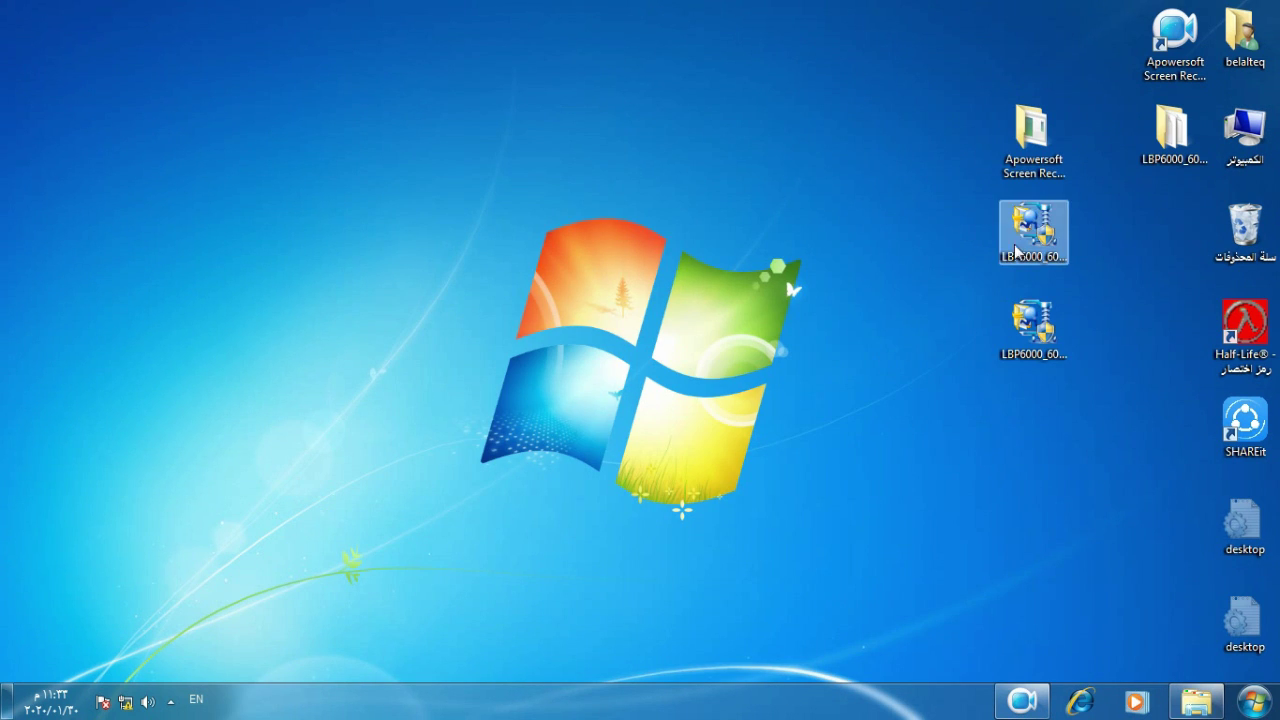
- Point out the two LBP6000 driver packages and the extracted W32 driver folder on the desktop
click(1030, 232)
click(1020, 318)
click(1176, 140)
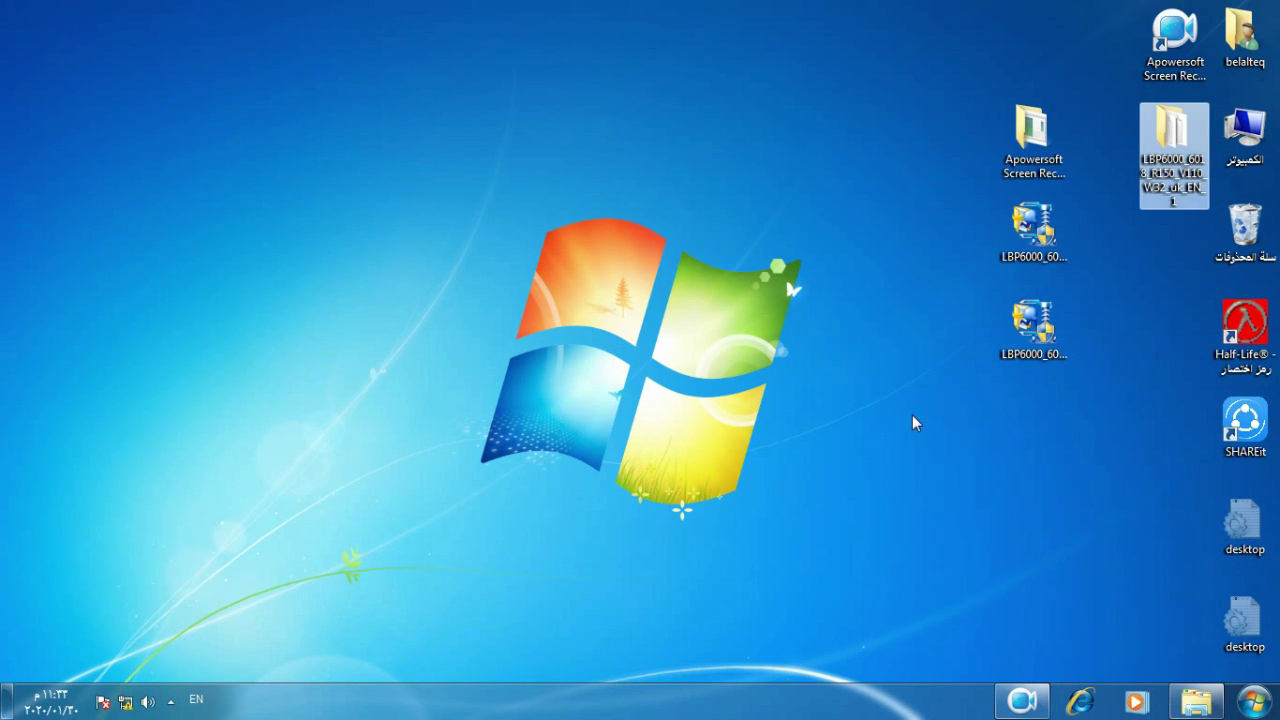
click(883, 409)
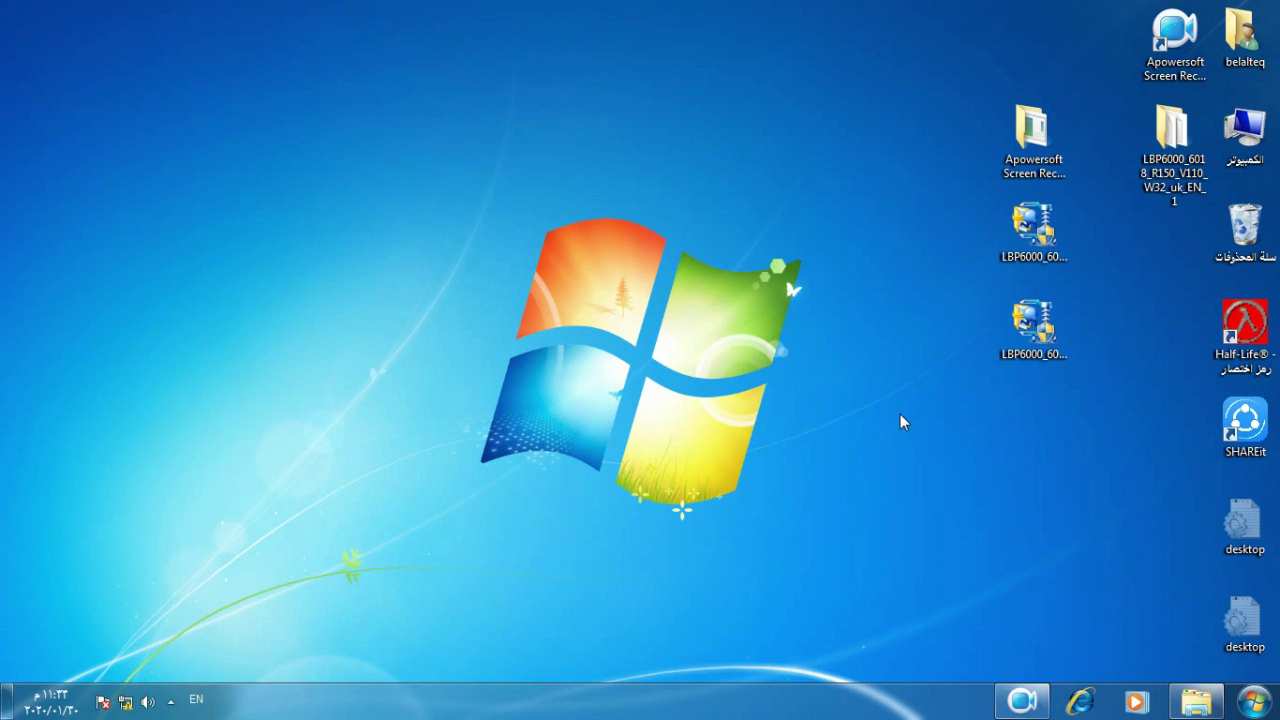
- Install the Canon printer driver from the INF file in the Driver folder of LBP6000_6018_R150_V110_W32_uk_EN_1 on the desktop
click(1196, 701)
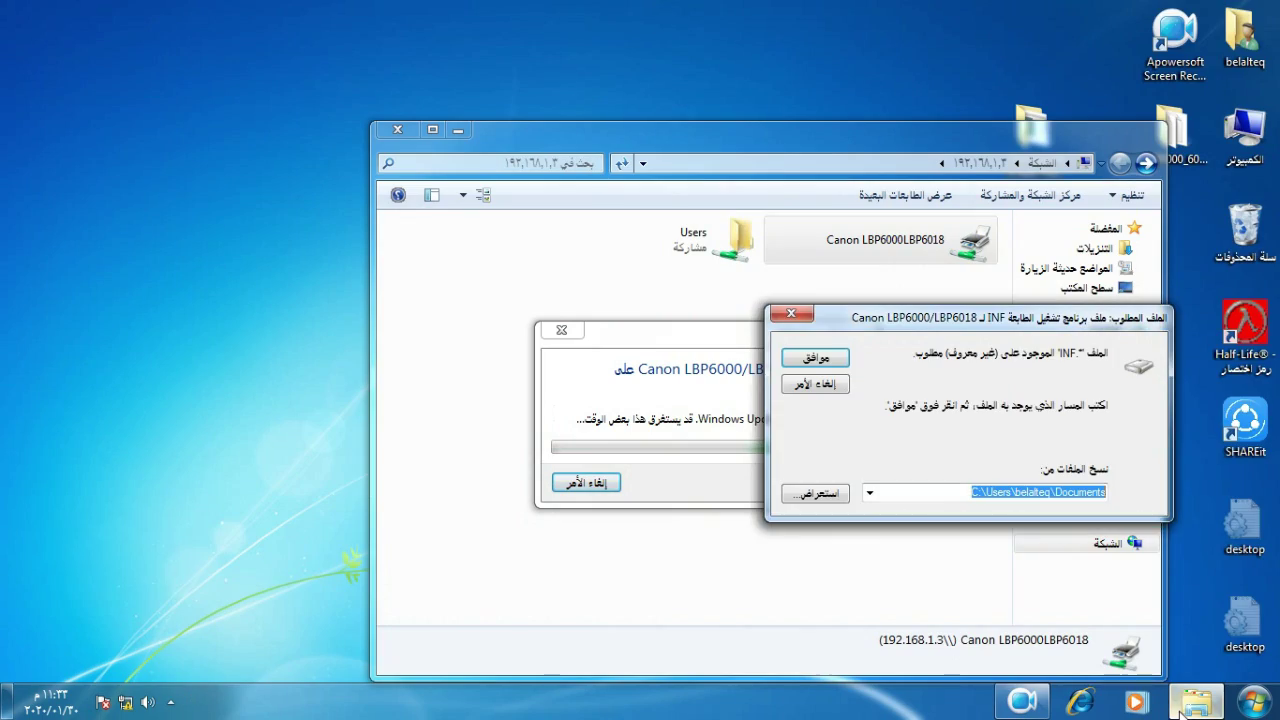
click(816, 494)
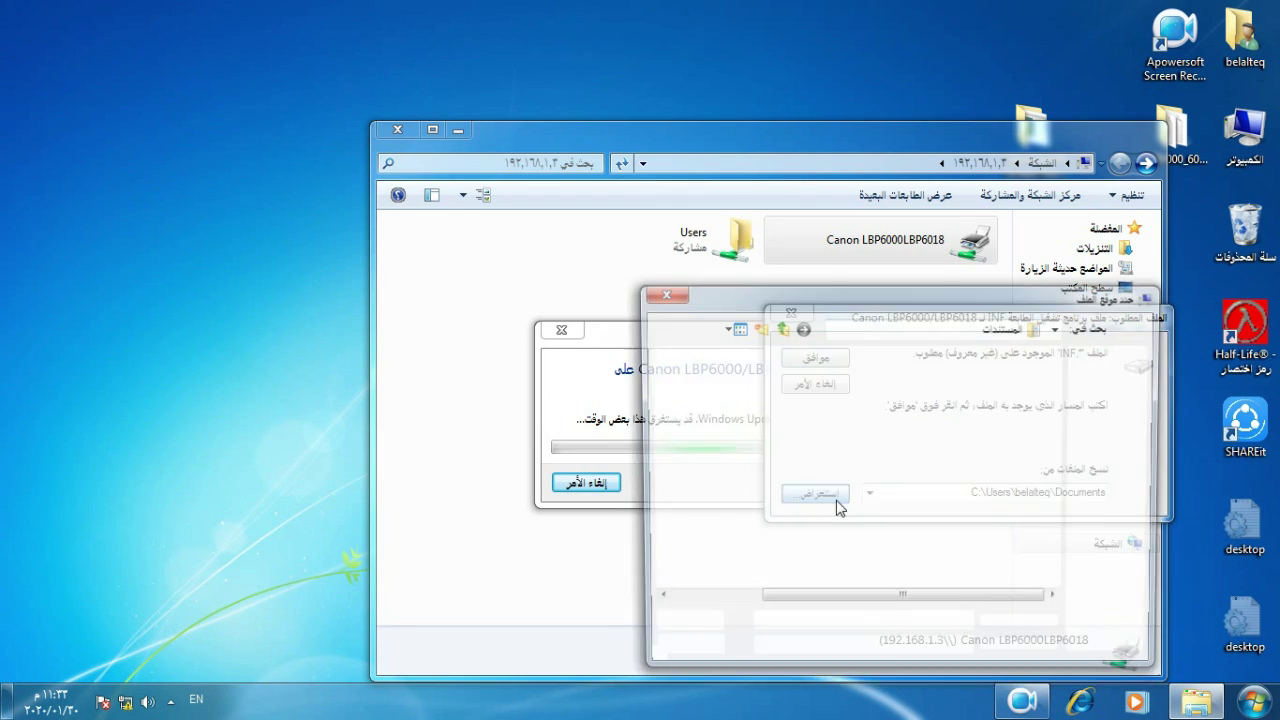
click(1113, 445)
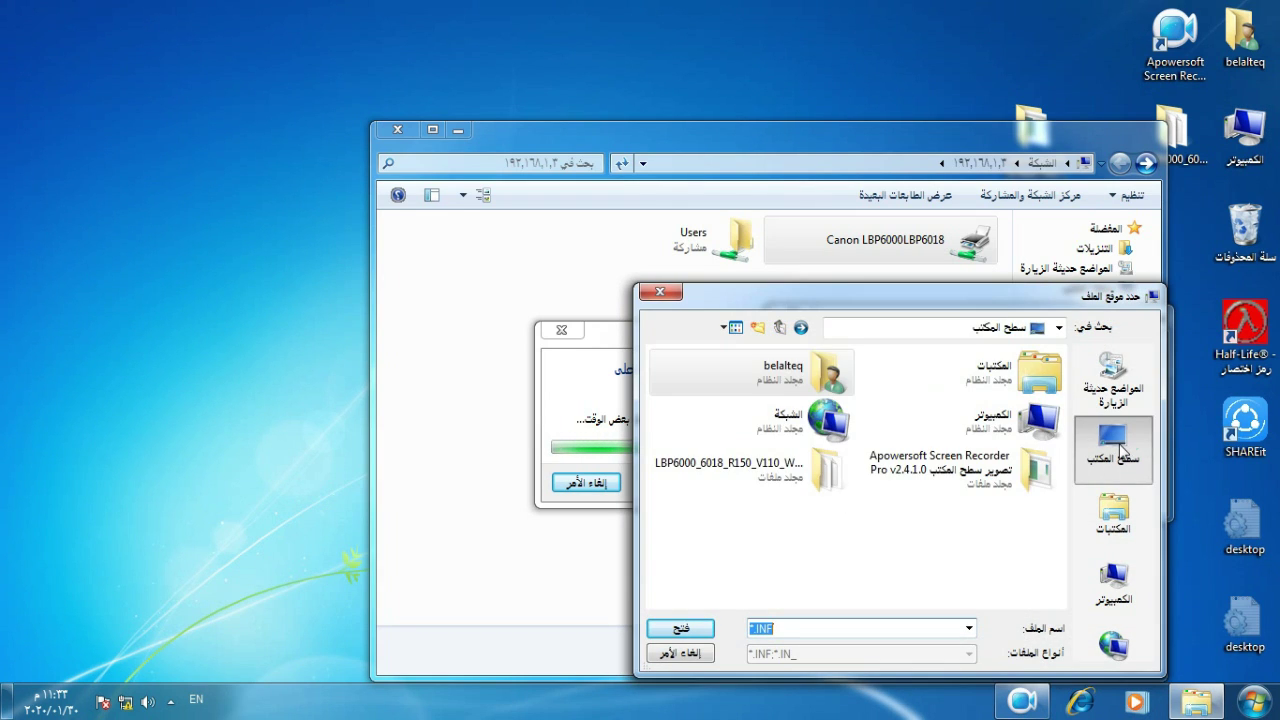
double_click(793, 490)
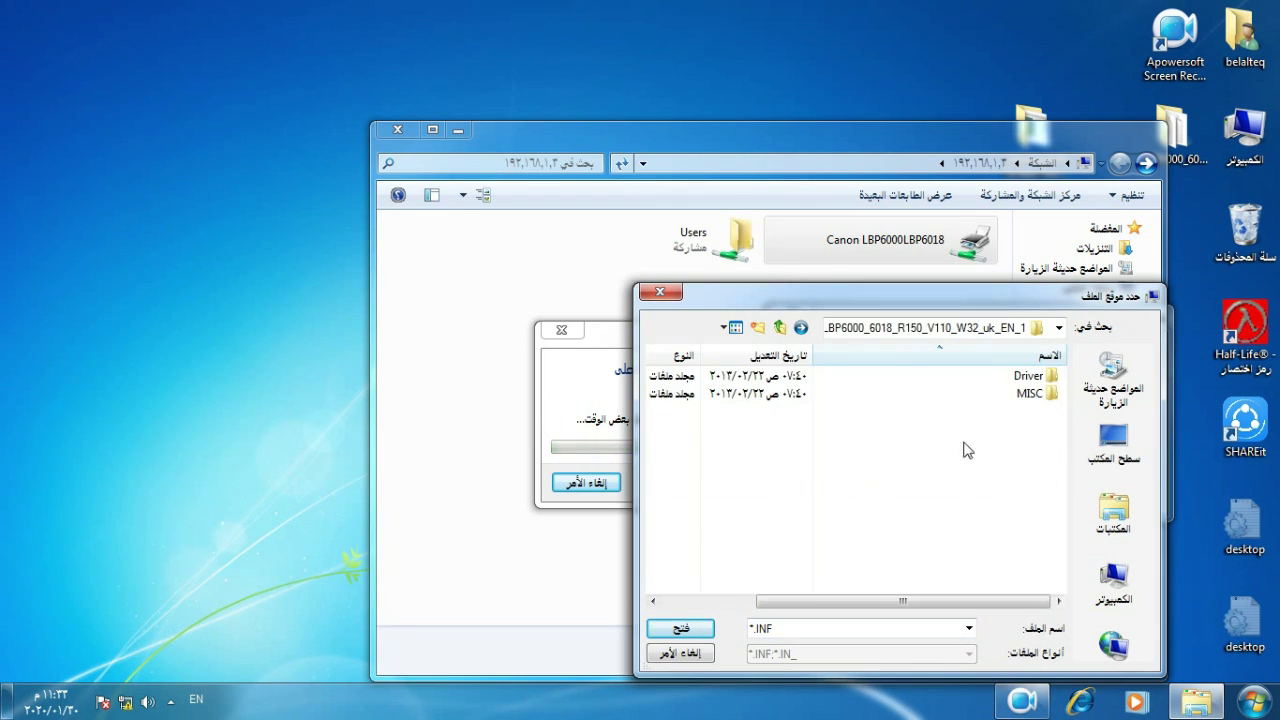
double_click(1033, 373)
double_click(1031, 379)
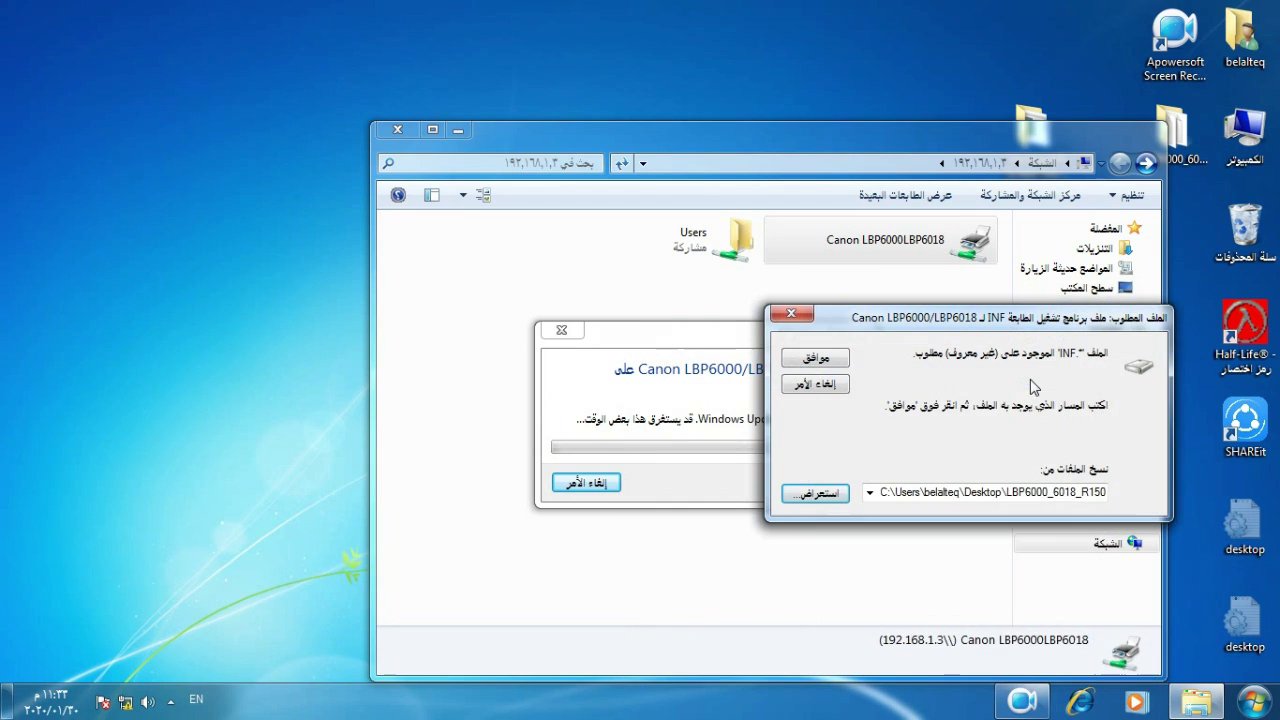
click(817, 358)
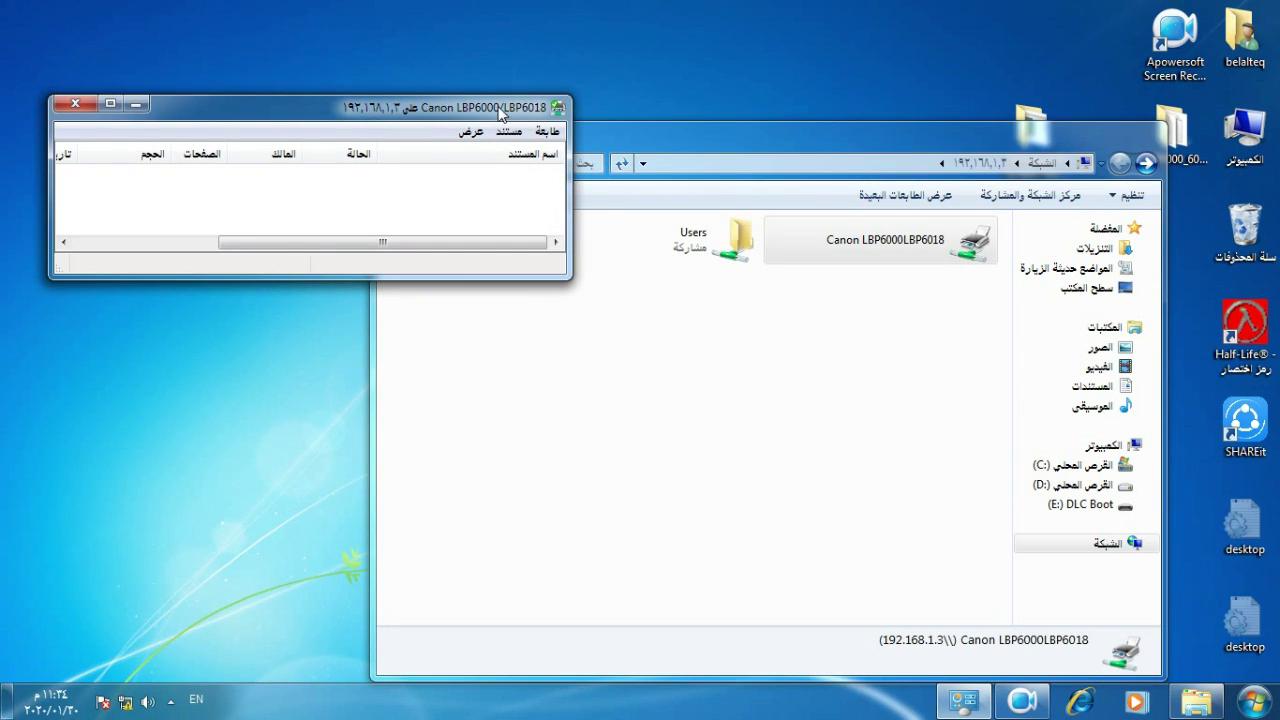
- Check the newly connected Canon LBP6000/LBP6018 printer in Devices and Printers
drag(499, 110, 576, 164)
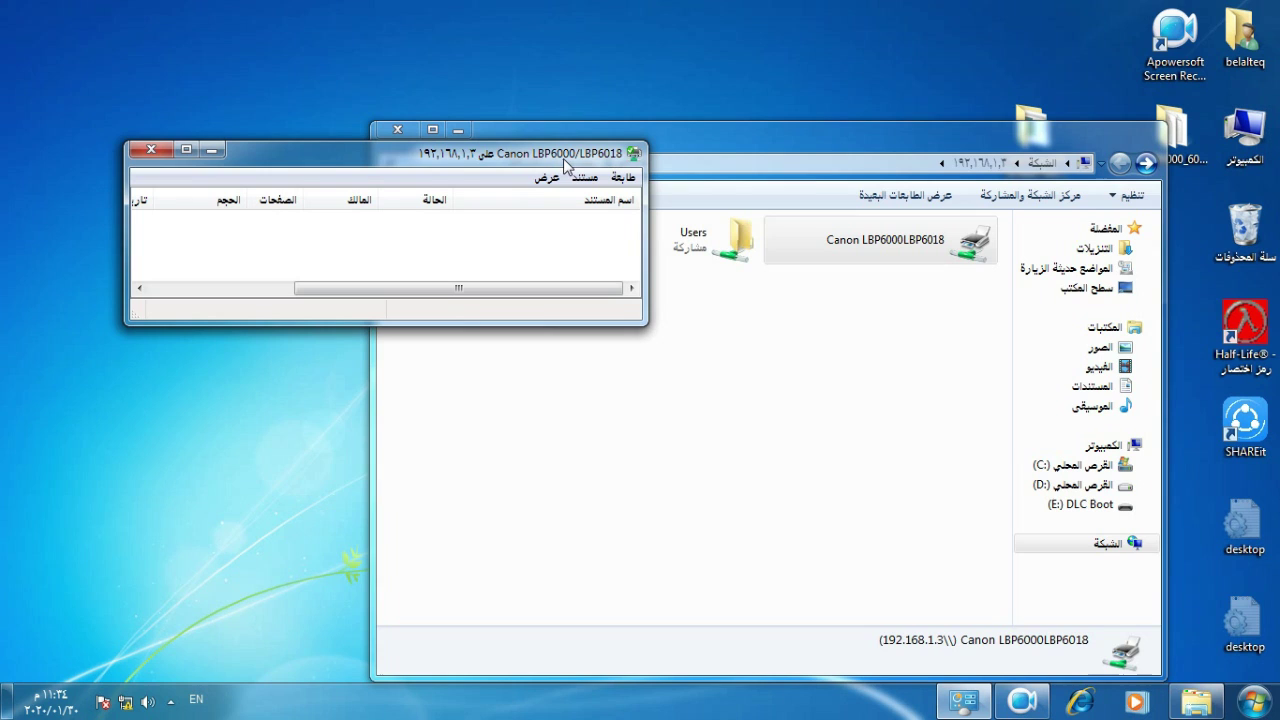
click(1251, 708)
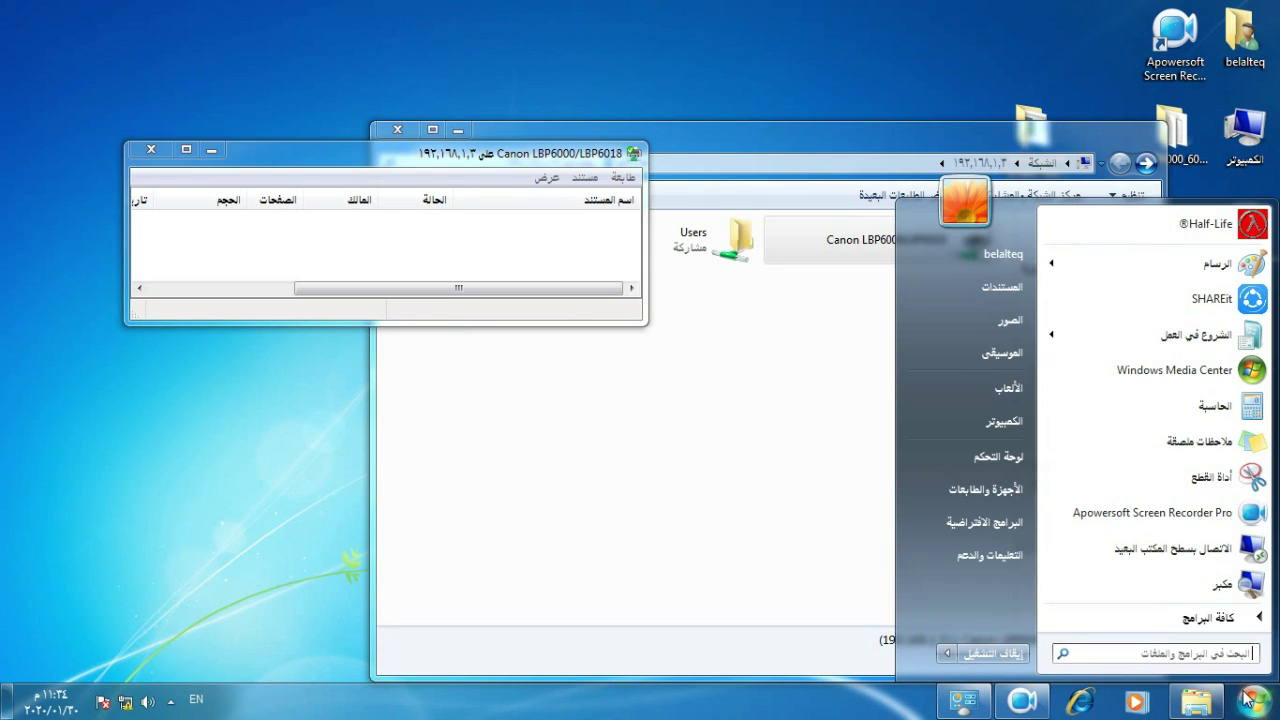
click(971, 491)
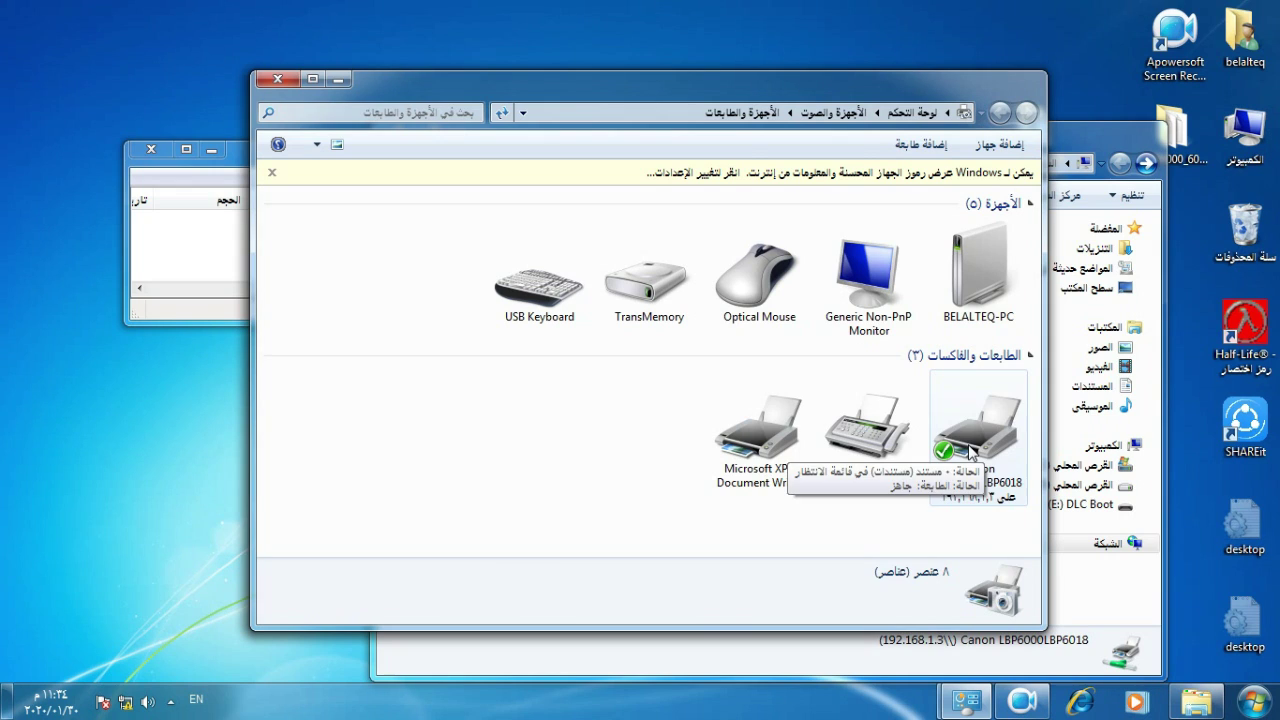
click(972, 455)
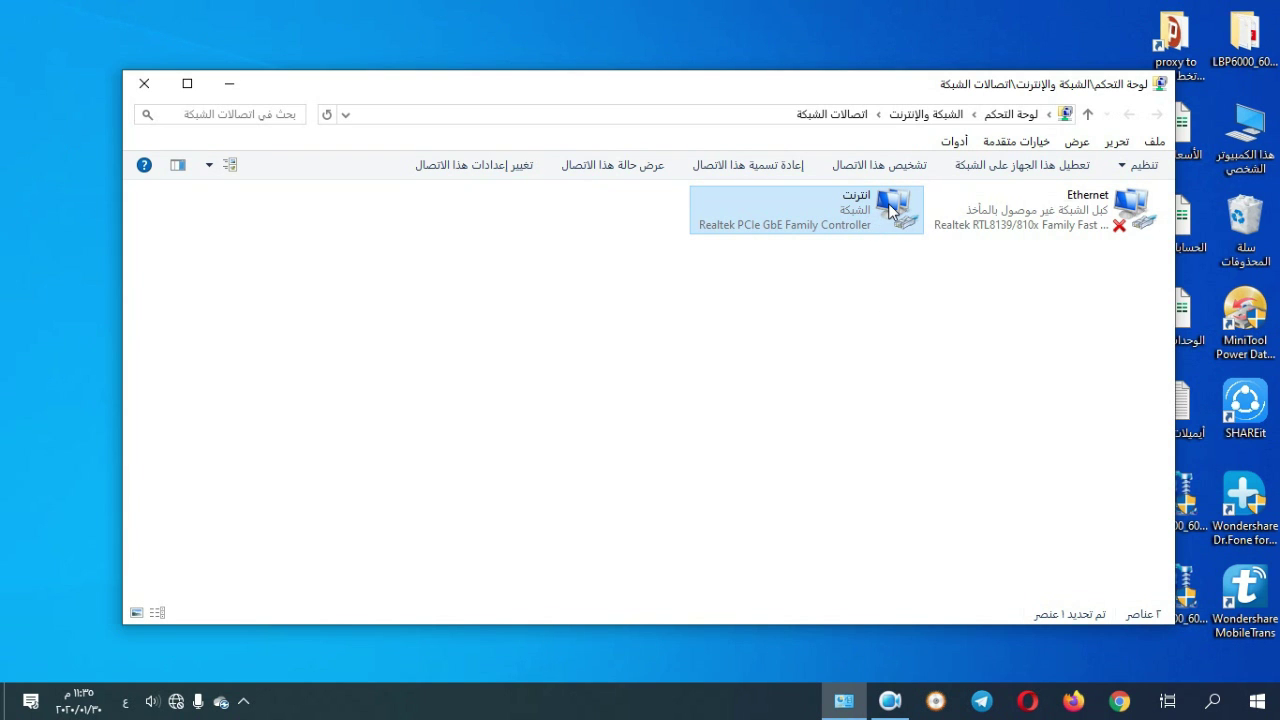
- On the computer attached to the printer, examine the TCP/IPv4 properties of the Realtek PCIe GbE connection and close them without changes
right_click(890, 207)
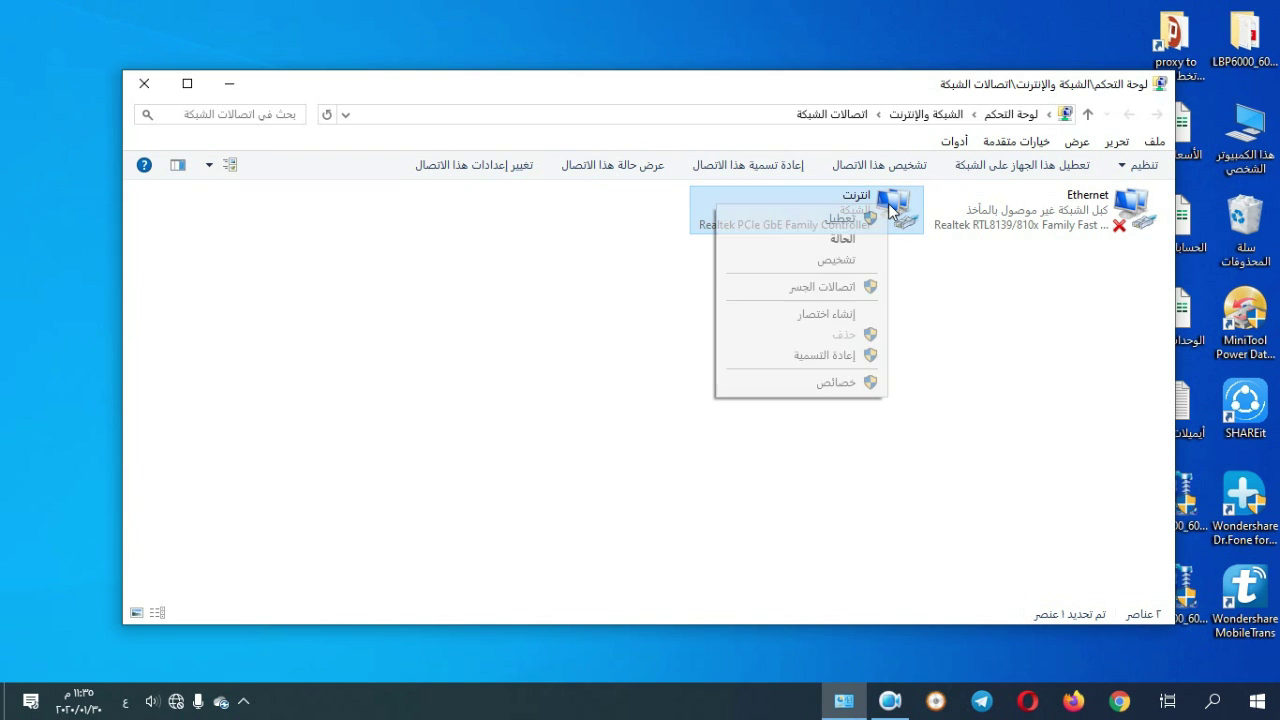
click(840, 383)
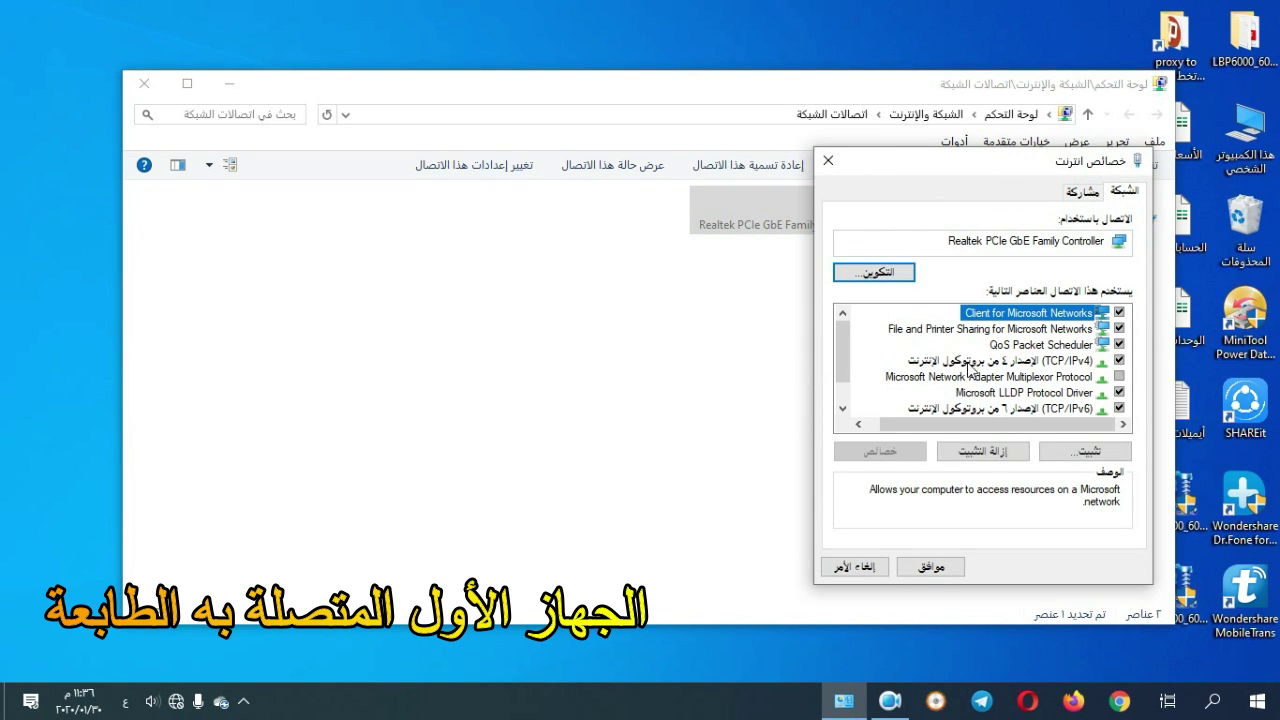
double_click(1025, 370)
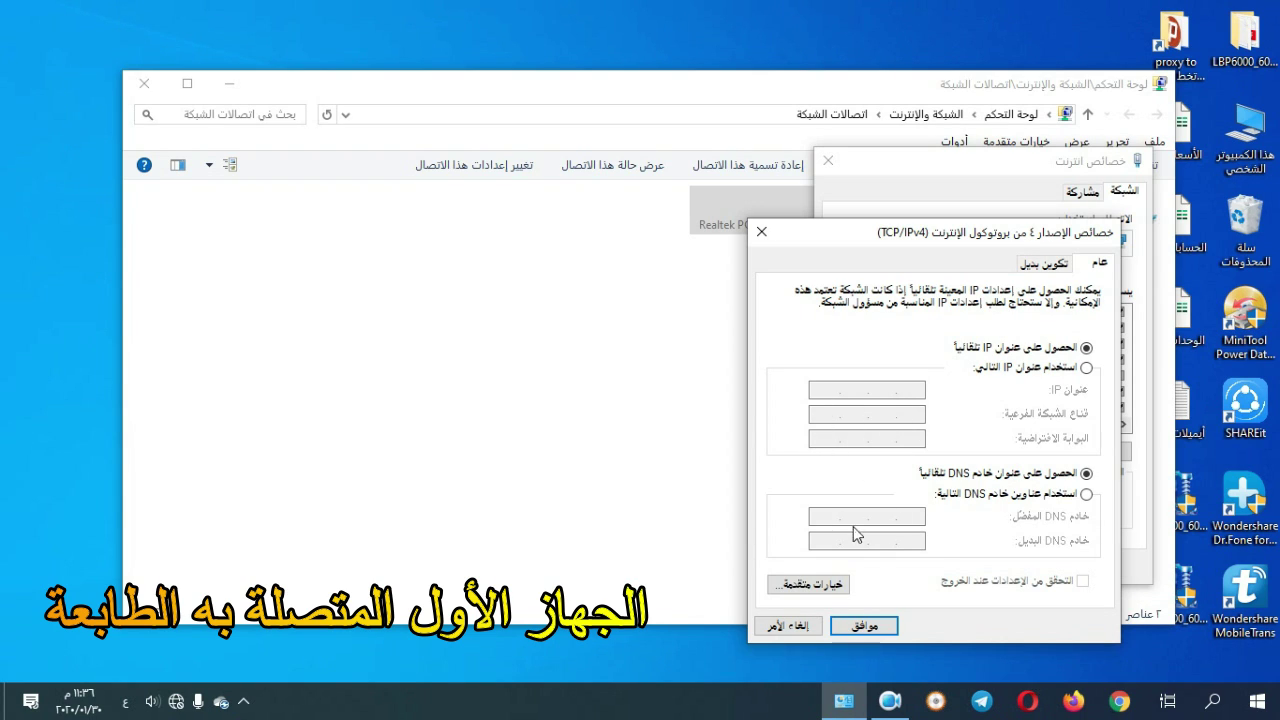
click(812, 634)
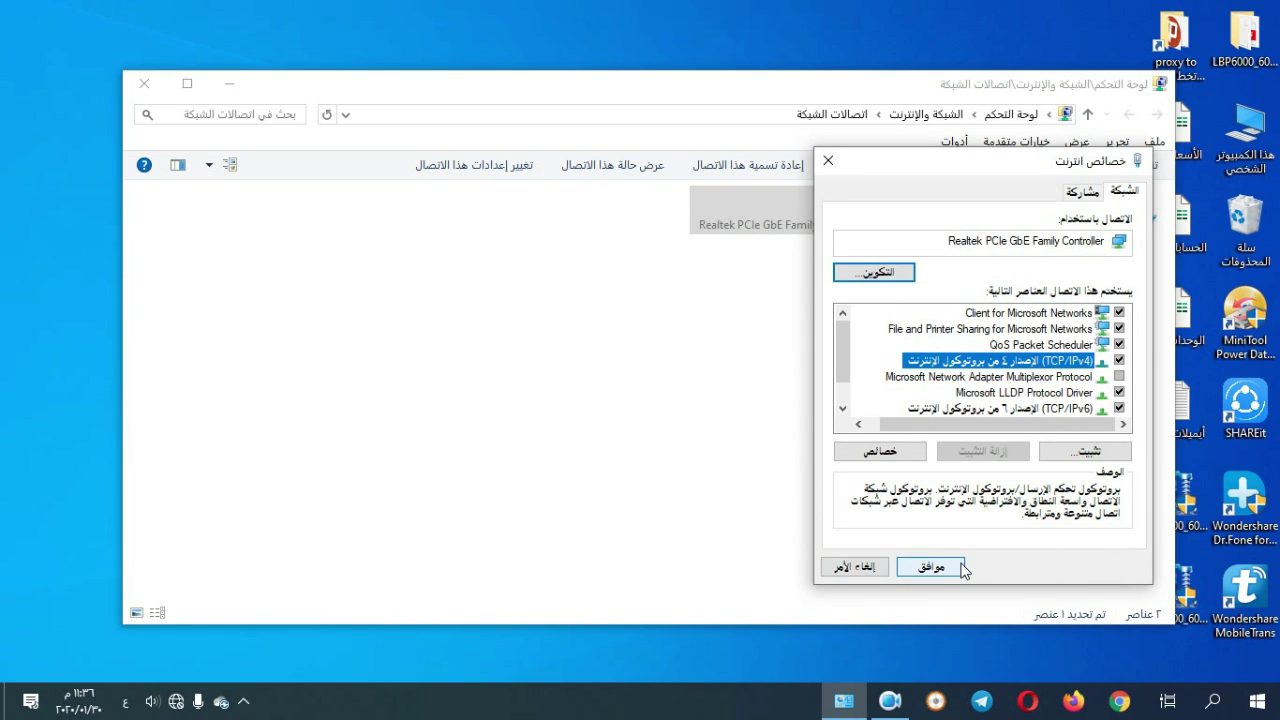
click(963, 568)
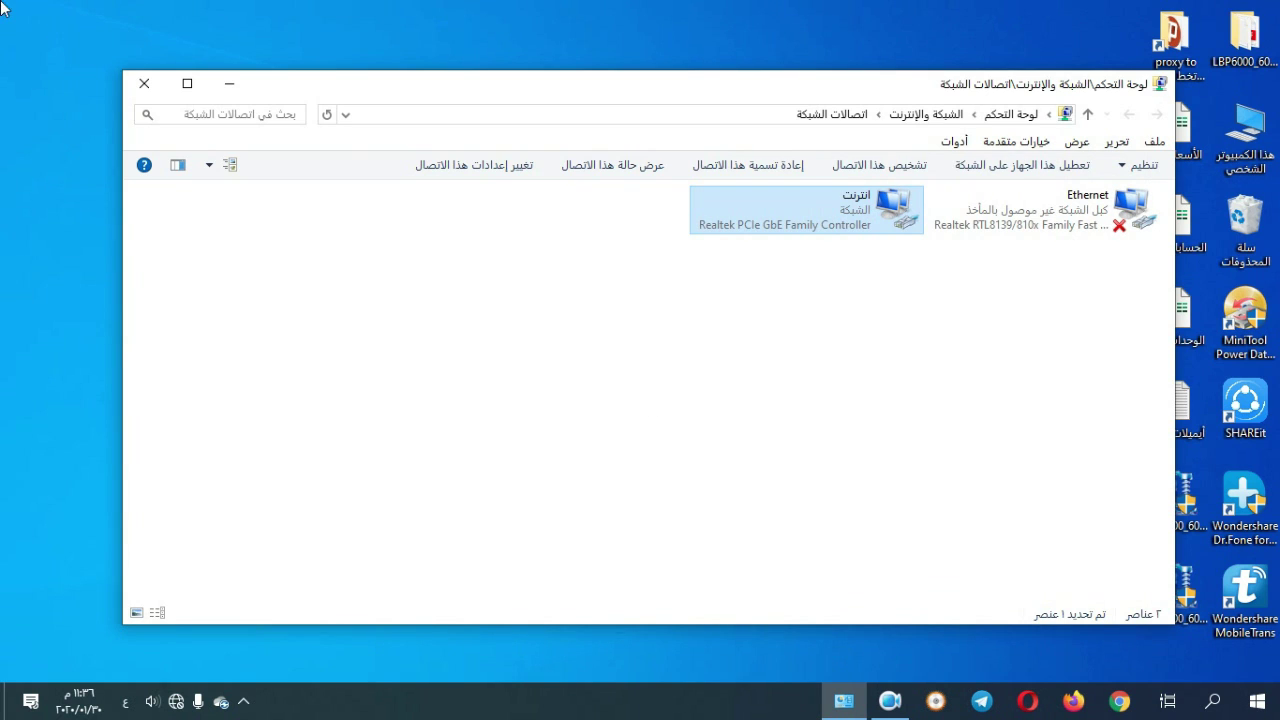
click(144, 84)
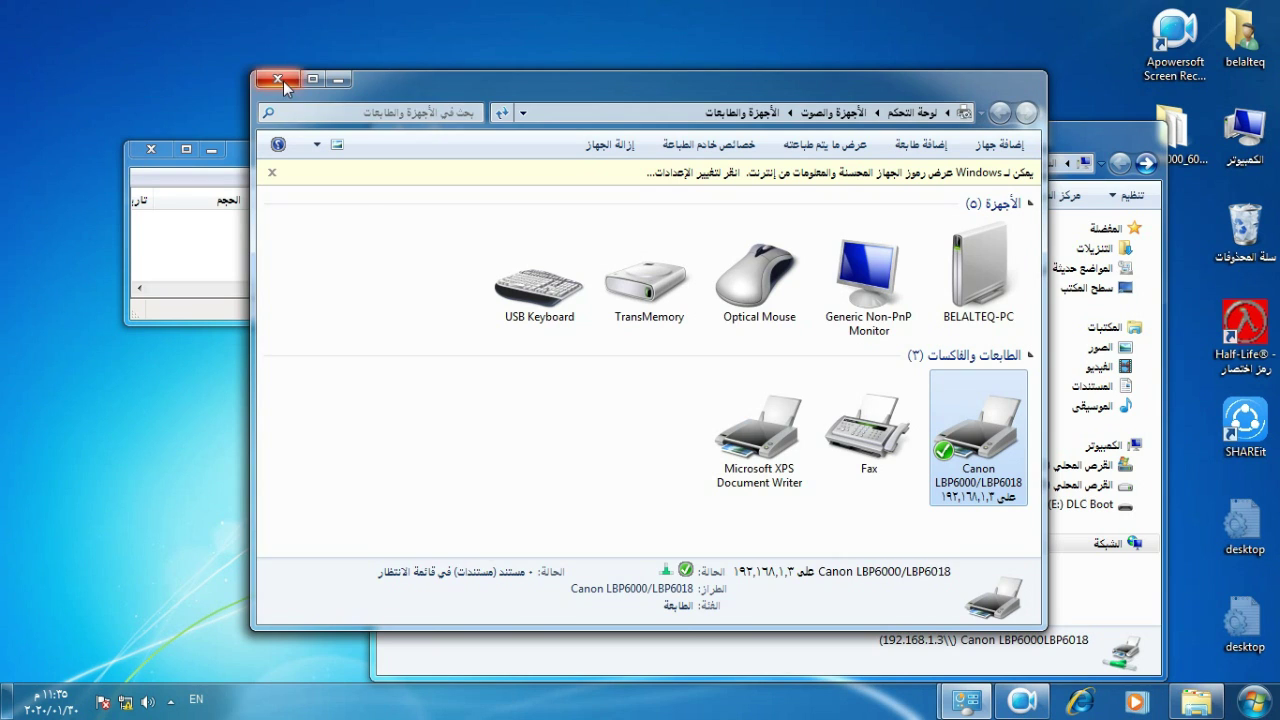
- On the Windows 7 computer, close the Devices and Printers, print queue and network share windows
click(278, 79)
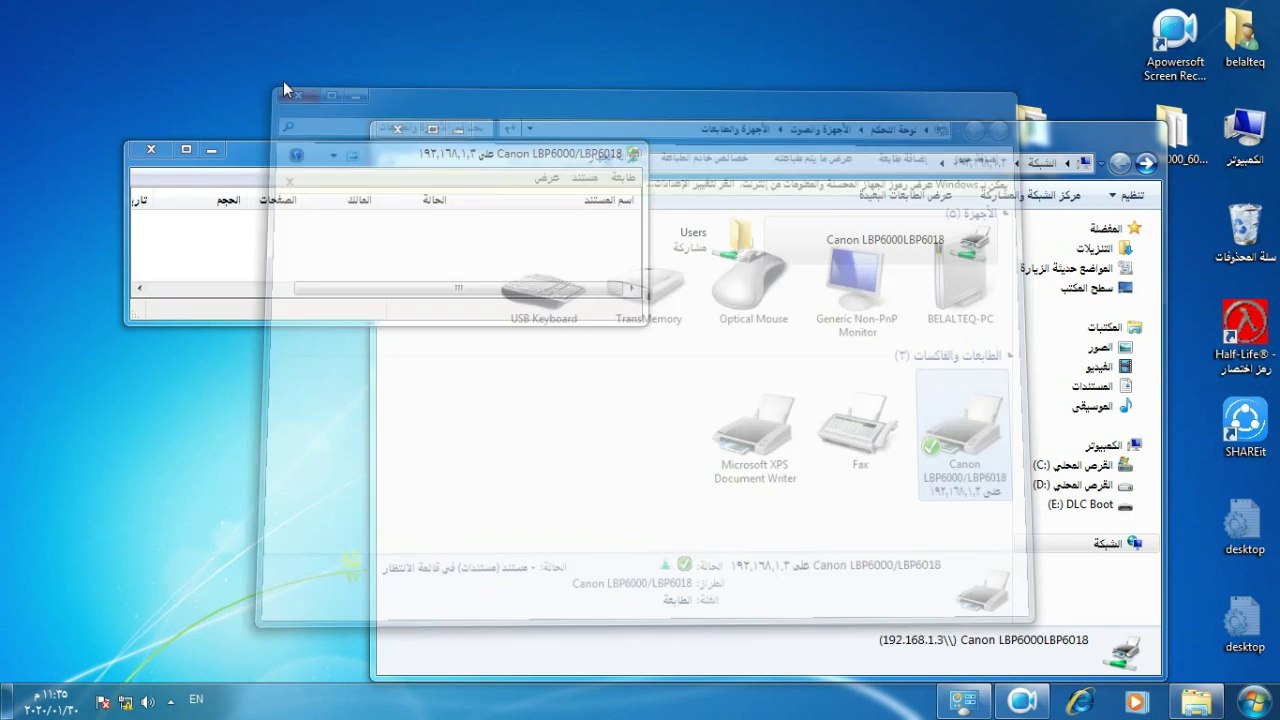
click(160, 150)
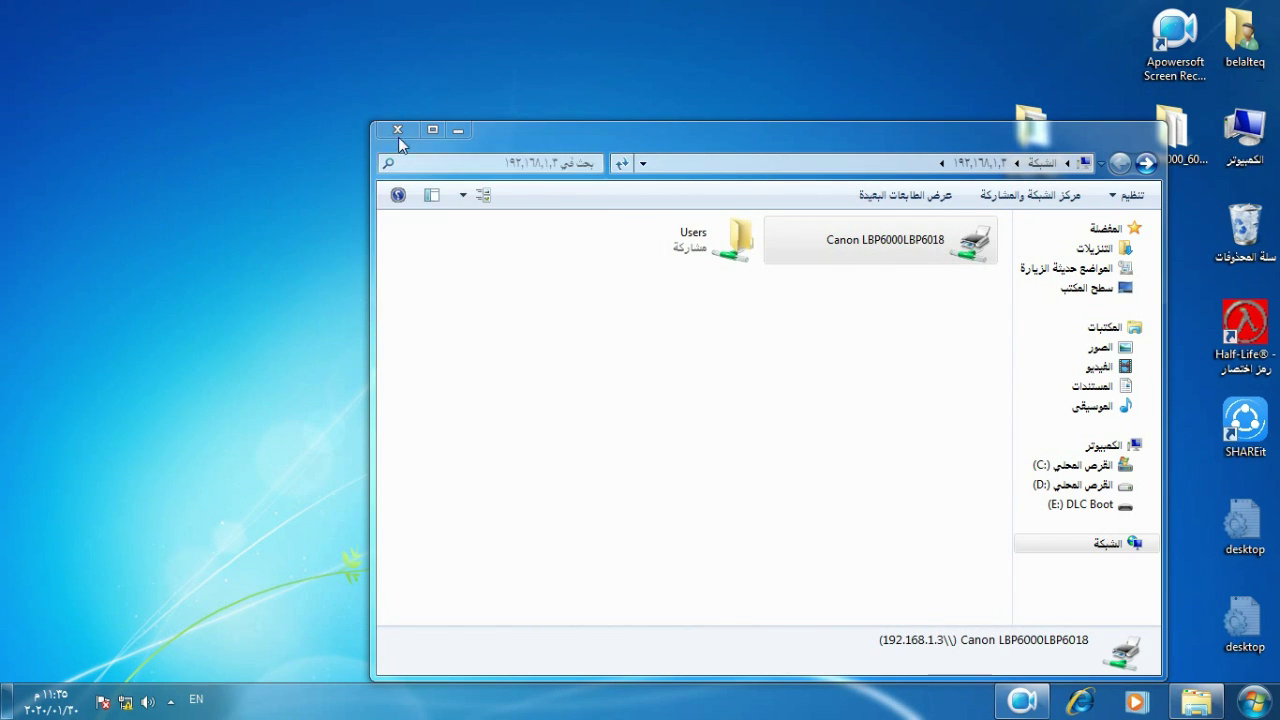
click(397, 131)
- Create a new text document on the desktop, open it, and enter a printer-test line plus rows of 1s and 2s
right_click(1176, 250)
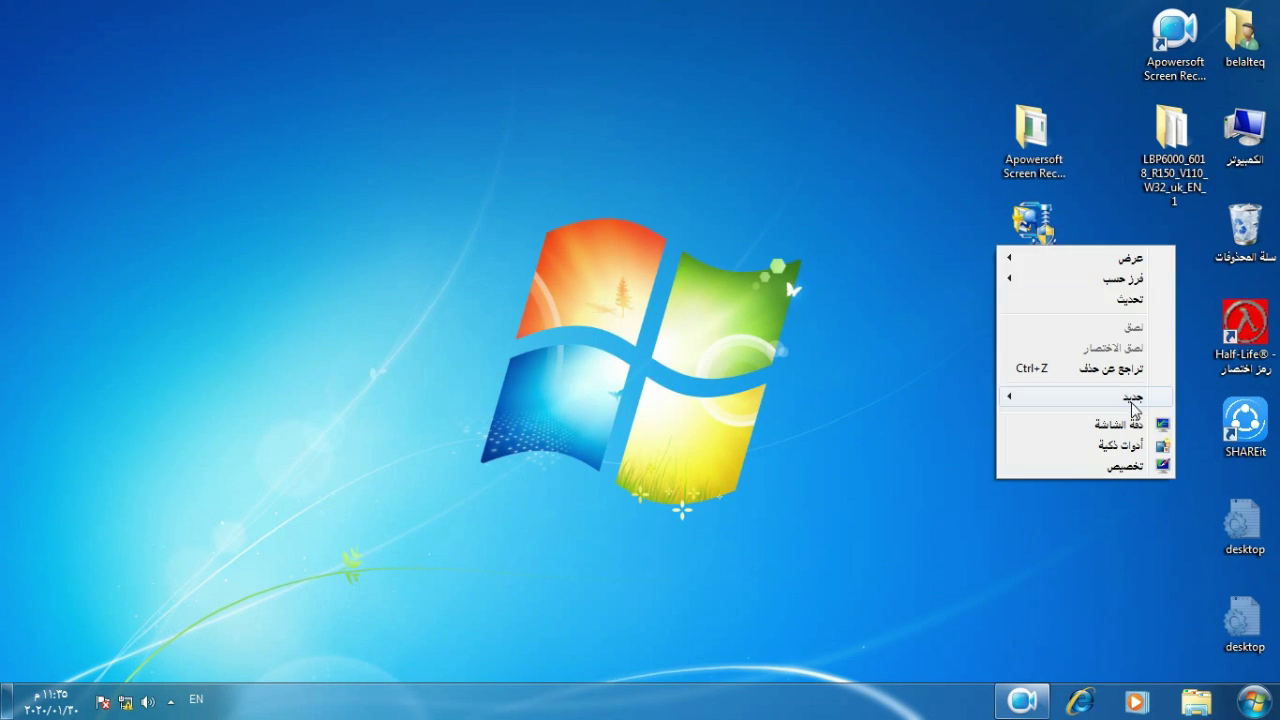
mouse_move(1120, 397)
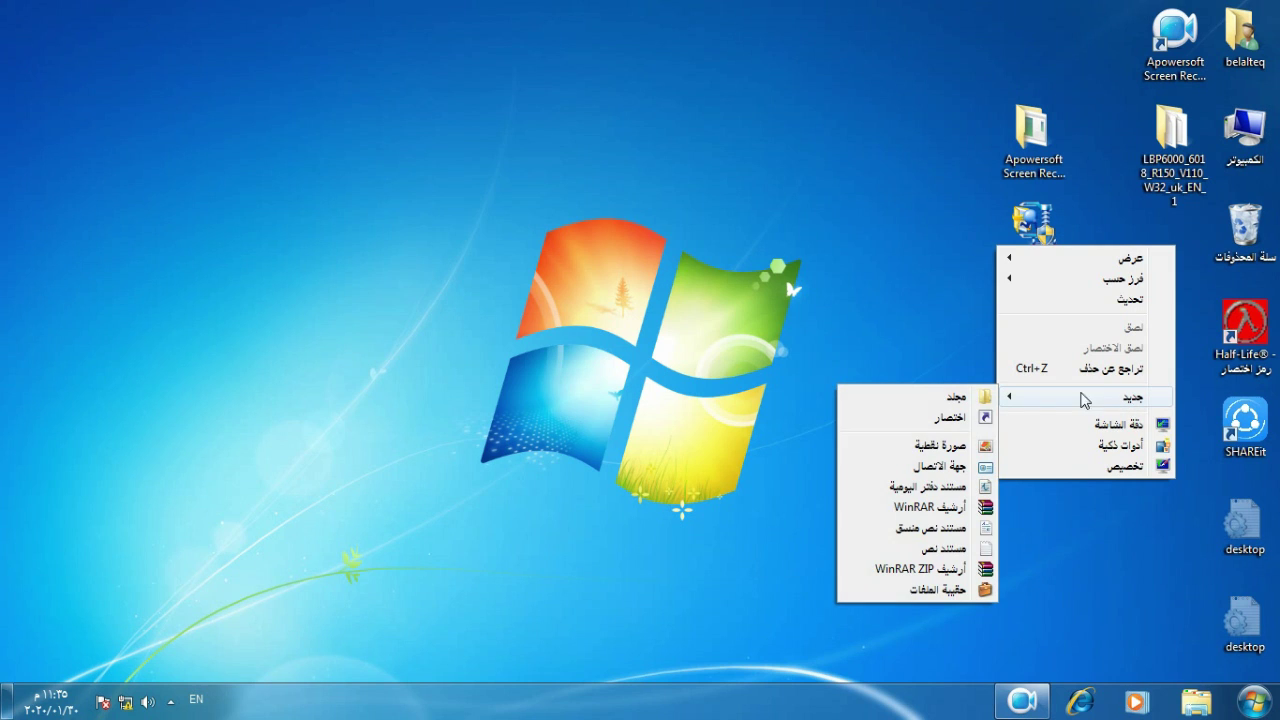
click(975, 548)
double_click(1174, 244)
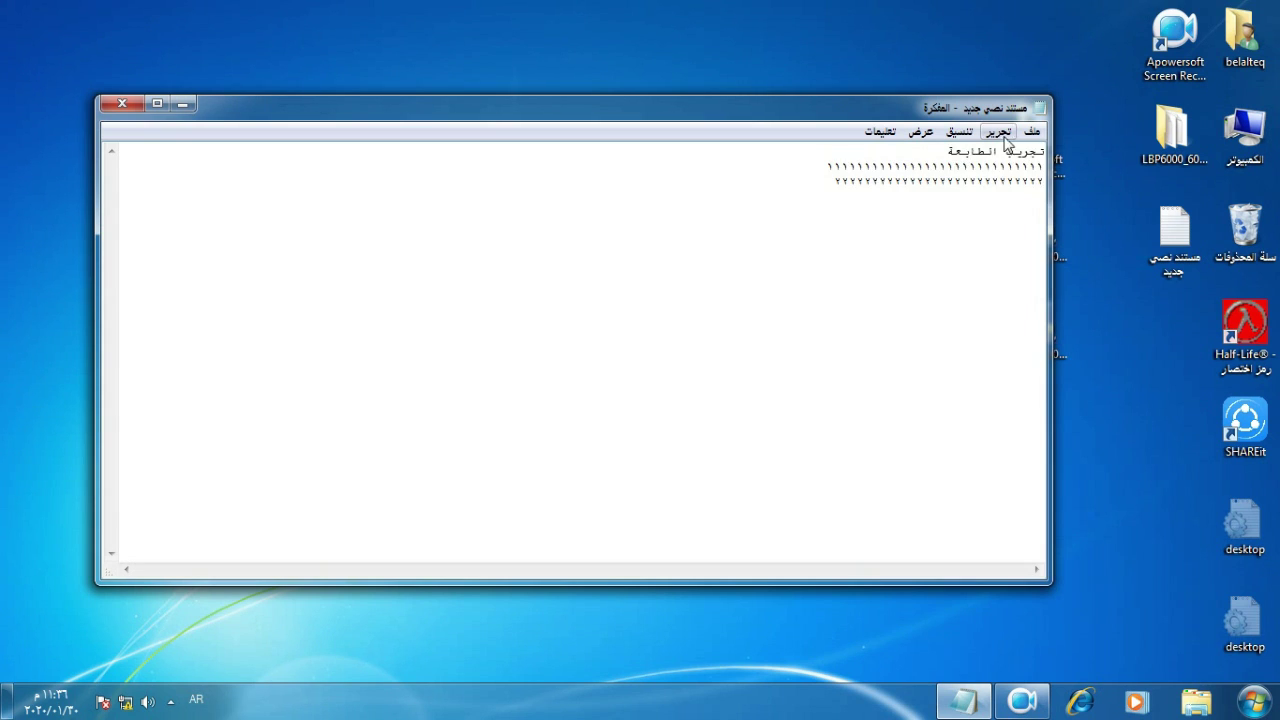
- Bring up the print settings for the test text document
click(1031, 131)
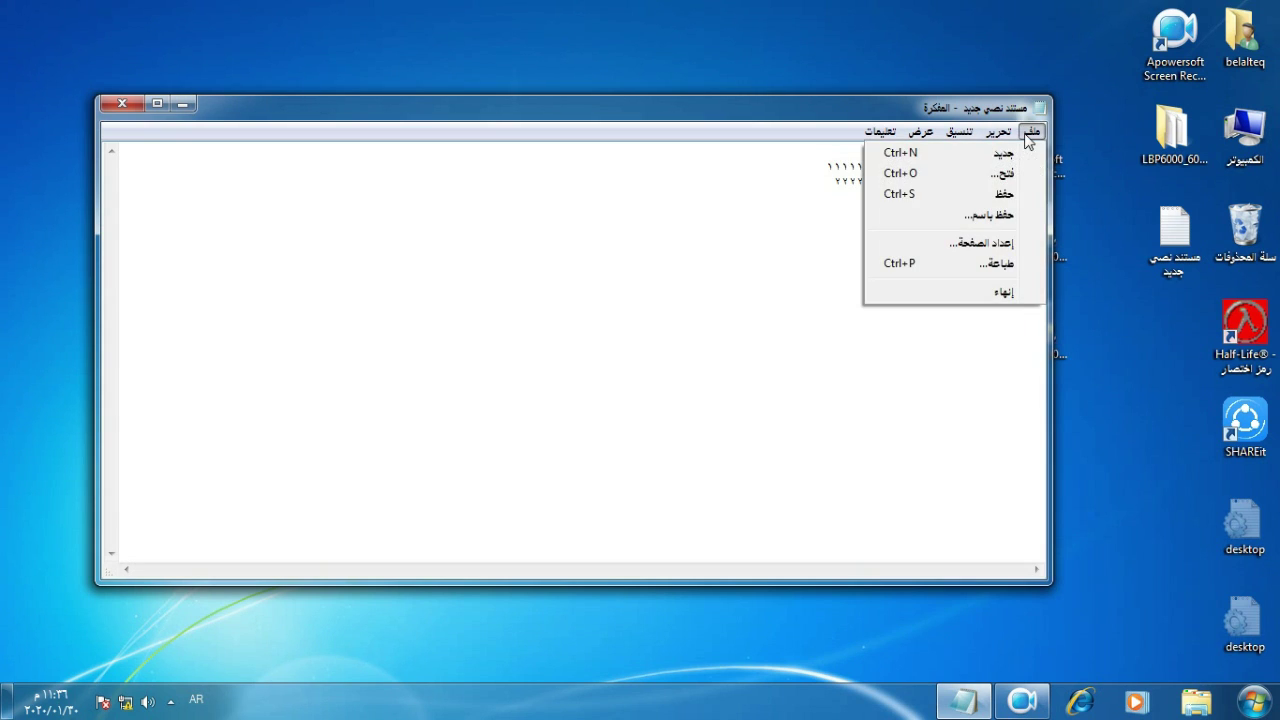
click(1005, 263)
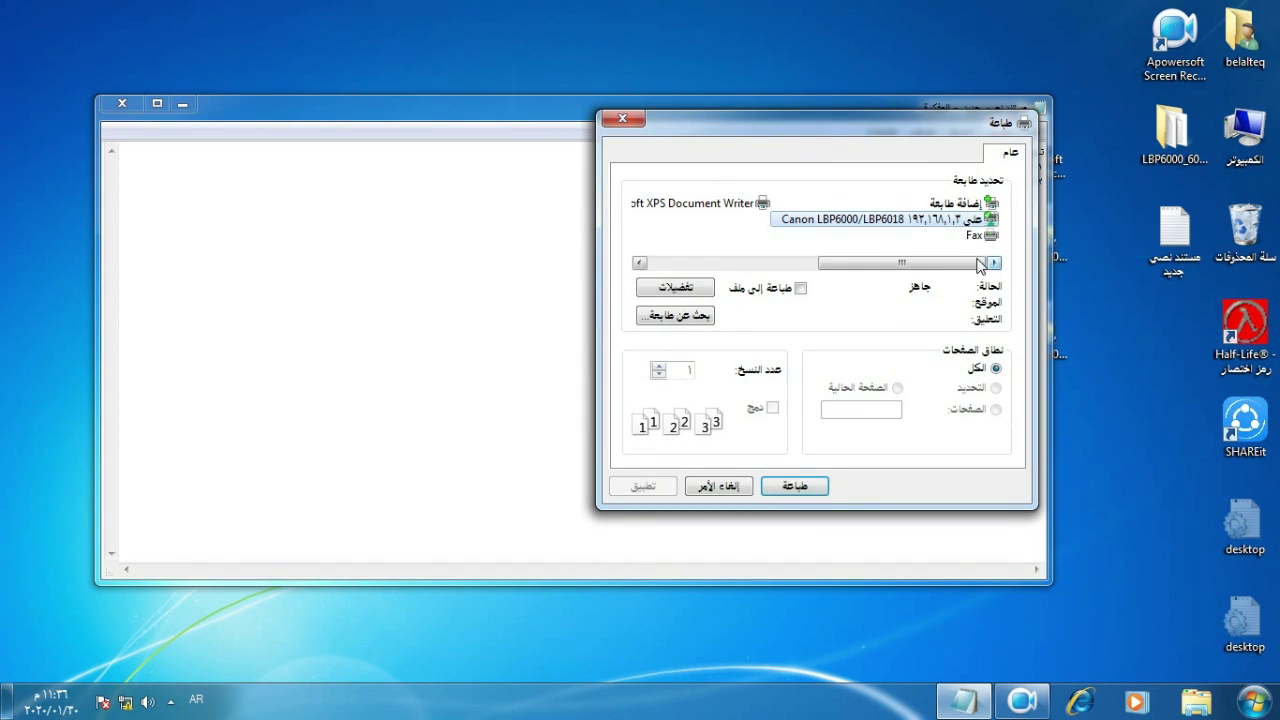